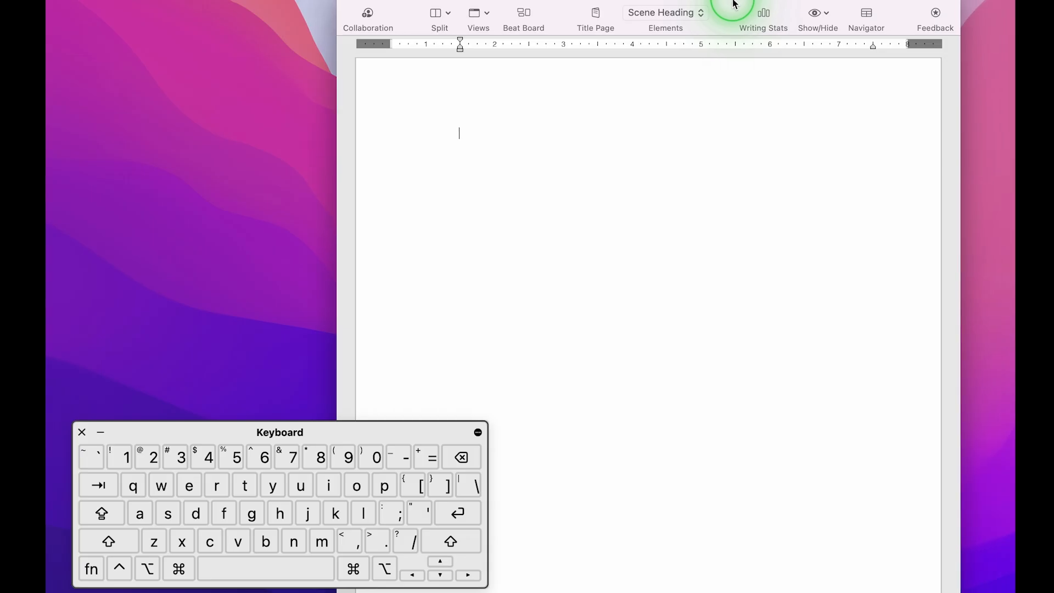
- Widen the script window and shift the on-screen keyboard slightly lower on the desktop
left_click_drag(336, 245, 246, 253)
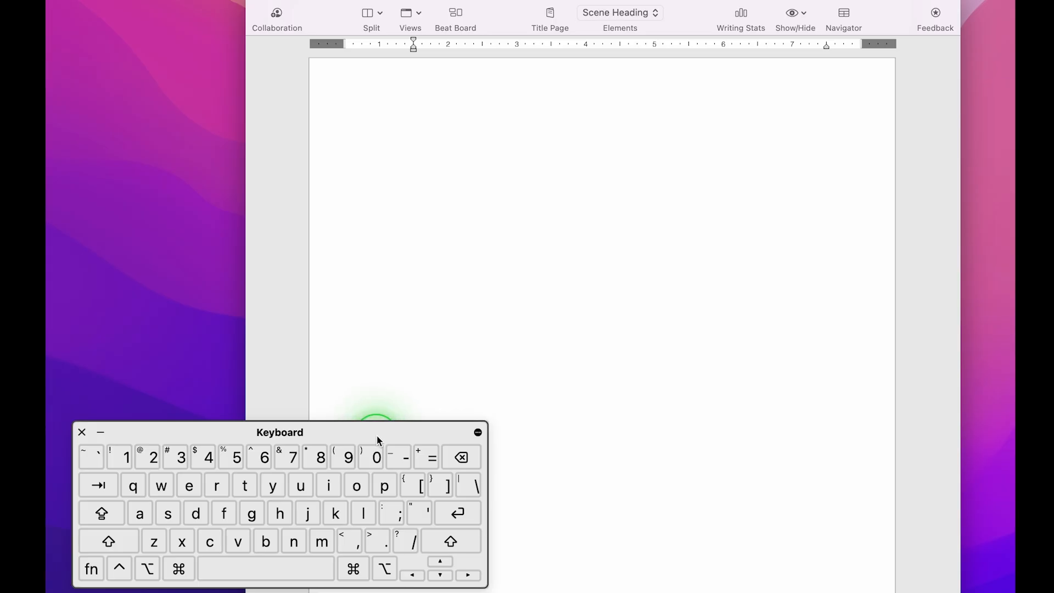
left_click_drag(377, 438, 376, 440)
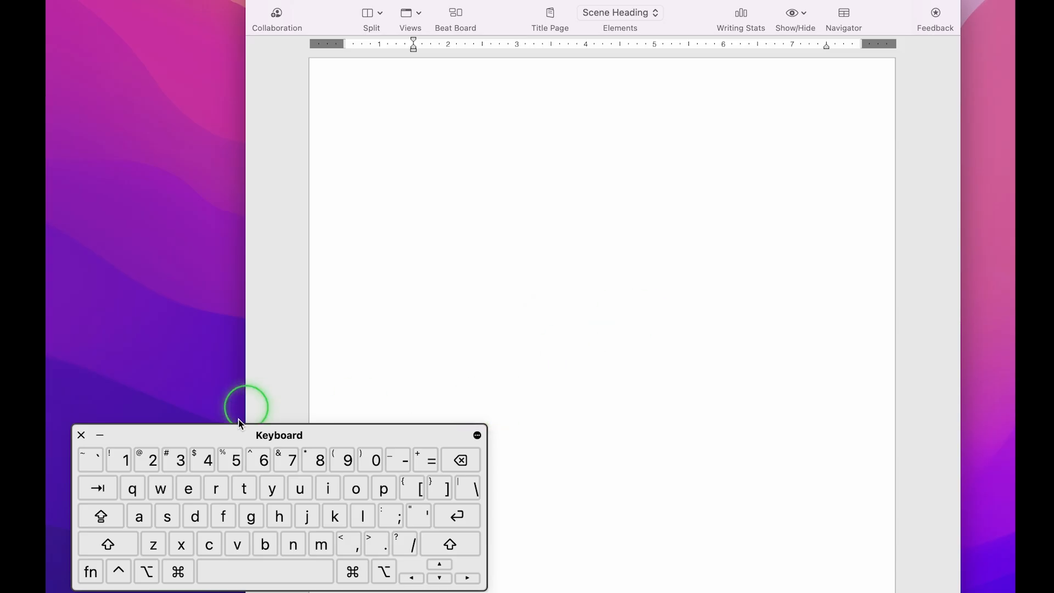
- Write "FADE IN:" as the script's opening line
left_click(594, 395)
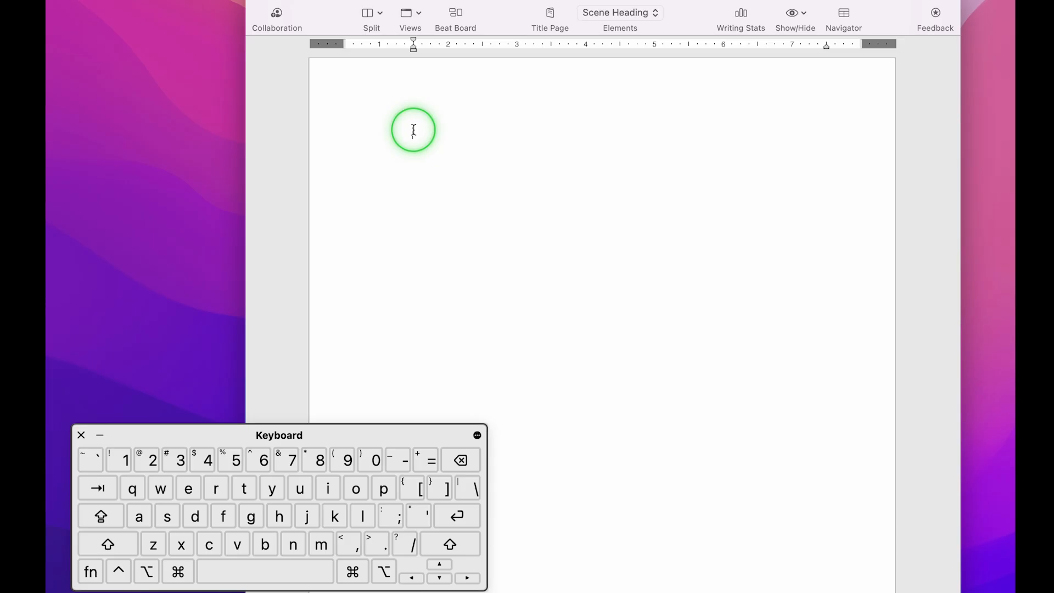
type("FAD")
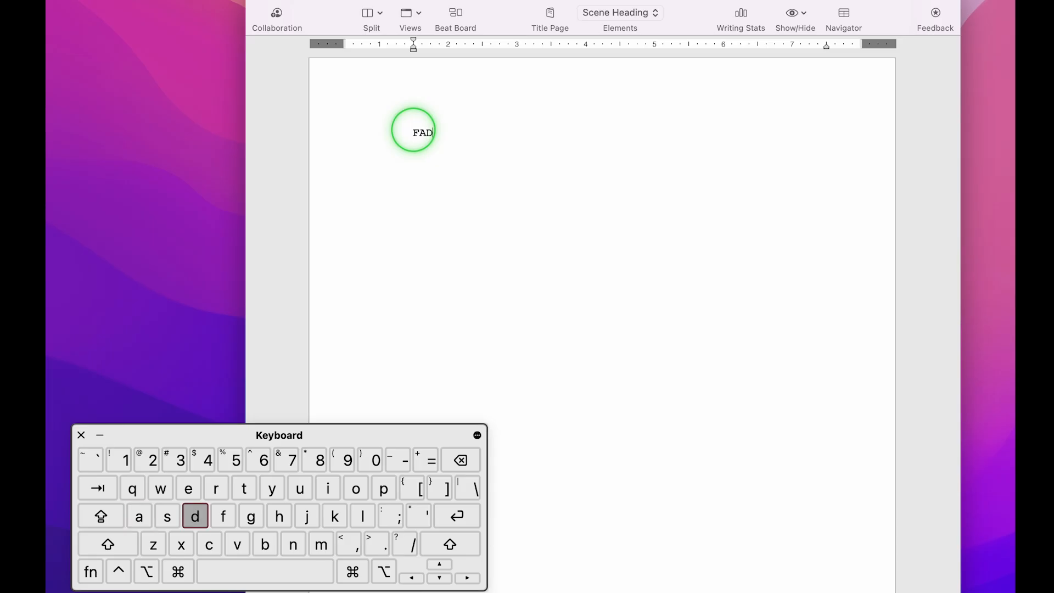
type("E IN")
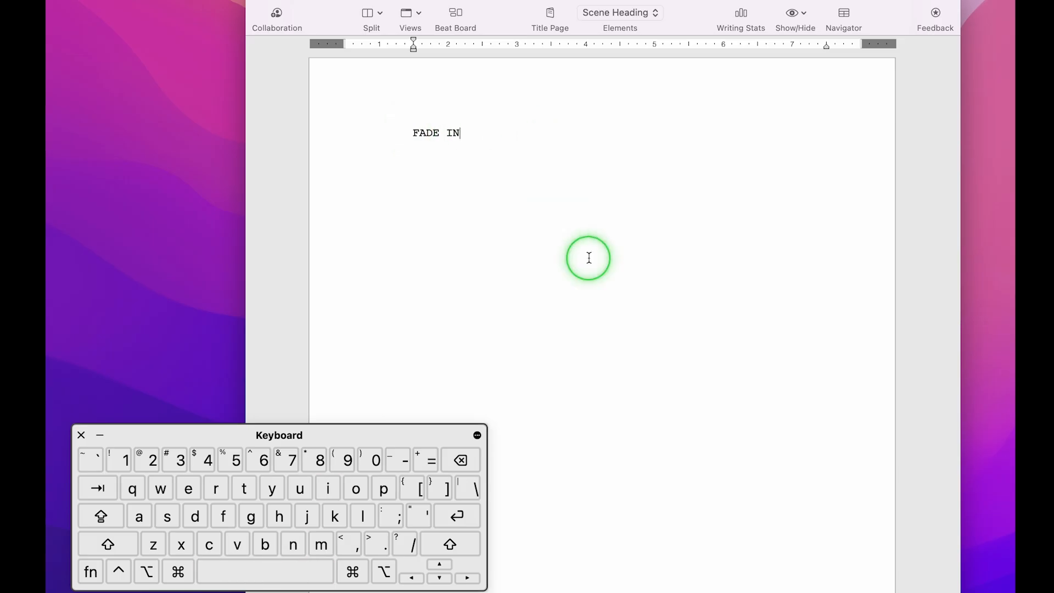
key("shift")
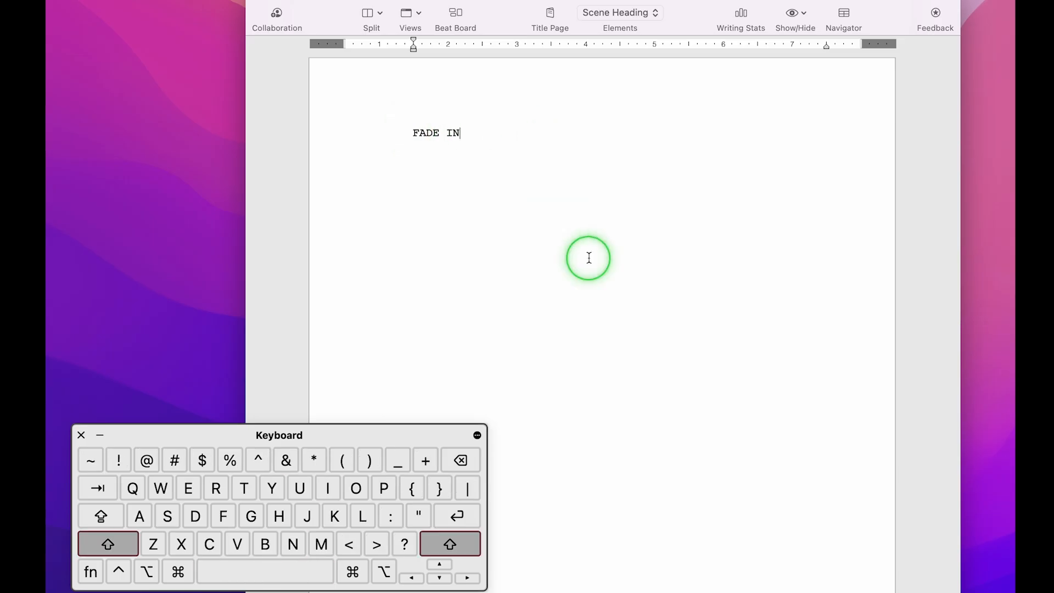
type(":")
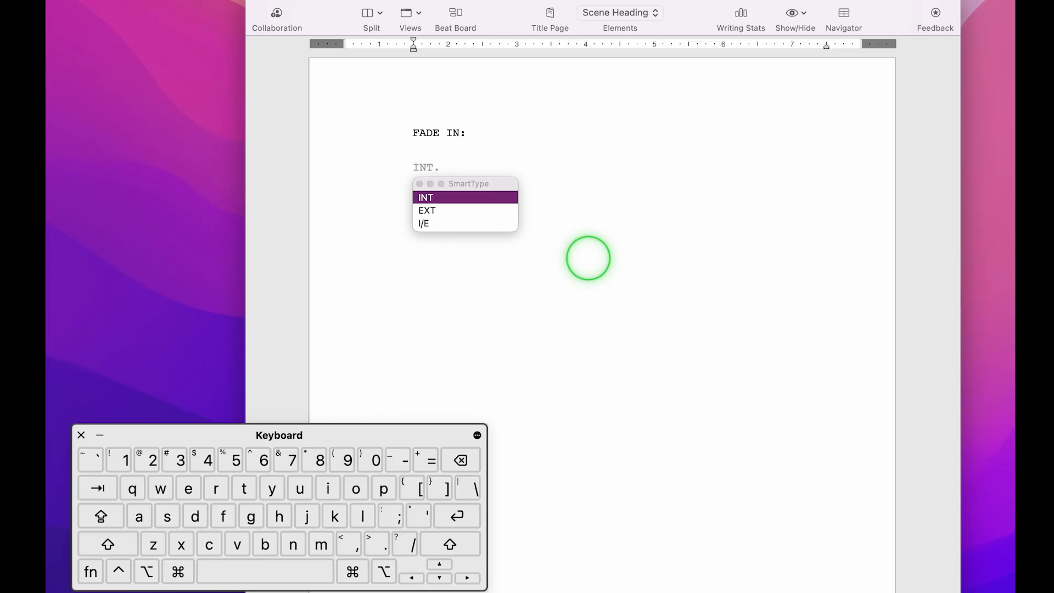
- Browse the suggested scene intros INT, EXT and I/E for the new scene heading
key("Down")
key("Down")
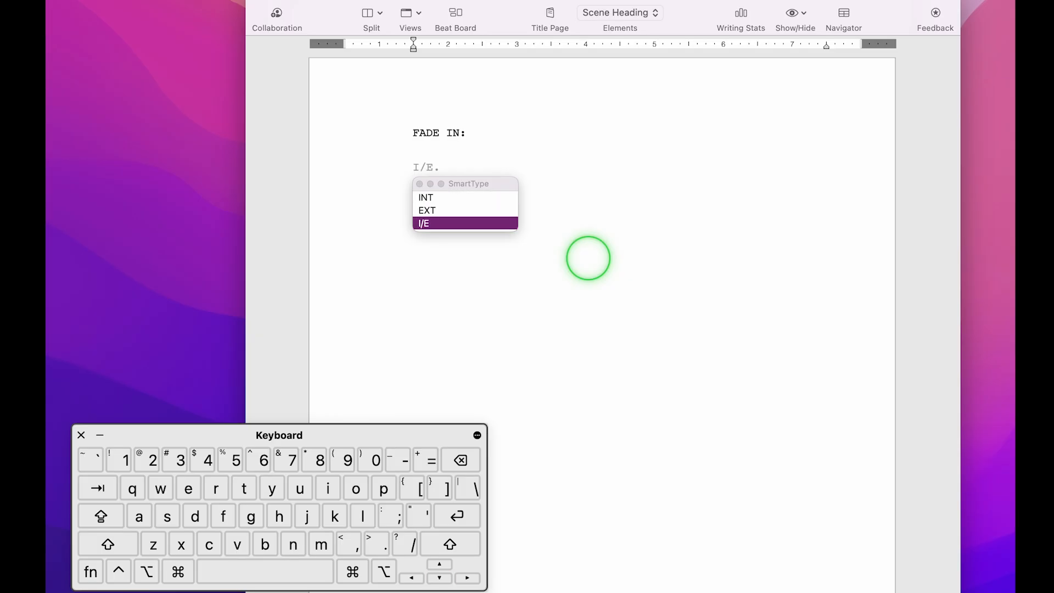
key("Up")
key("Up")
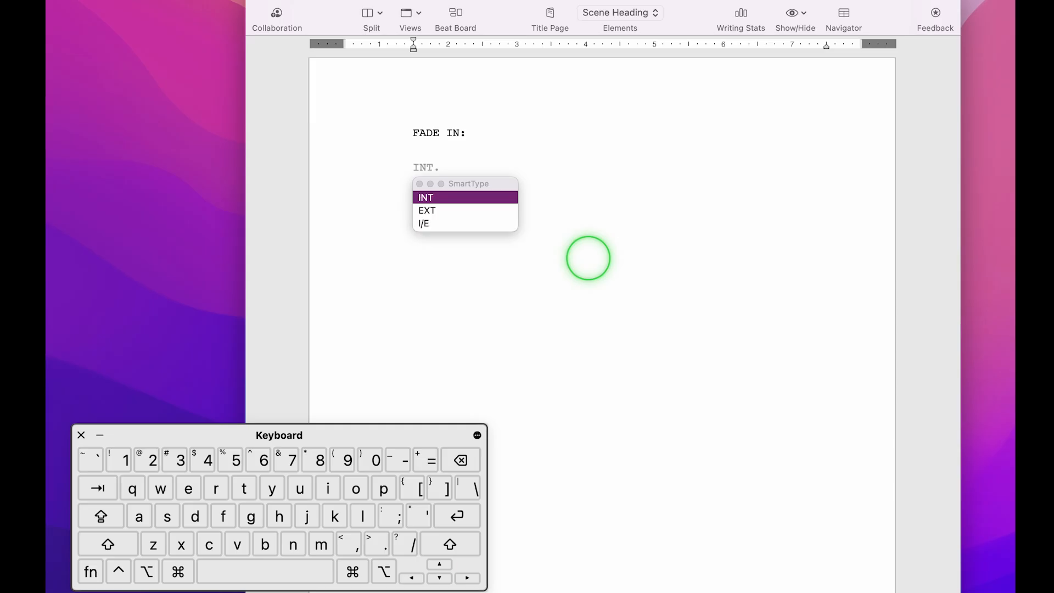
key("Down")
key("Down")
key("Up")
key("Up")
- Write the scene heading "INT. HOUSE - DAY", sampling the time-of-day suggestions for D, E and M before accepting DAY
type("int.")
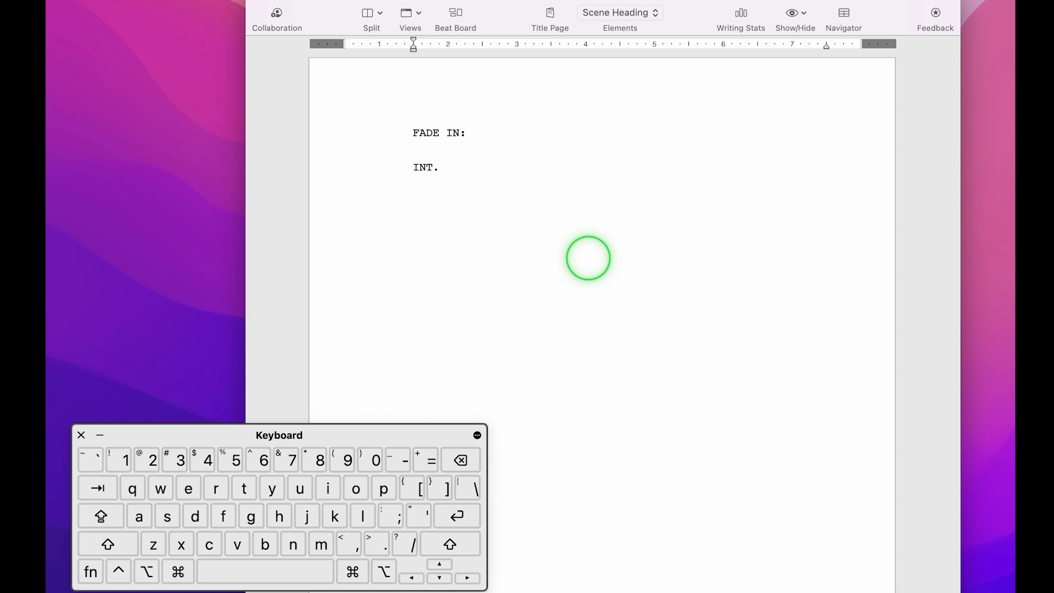
type(" house - d")
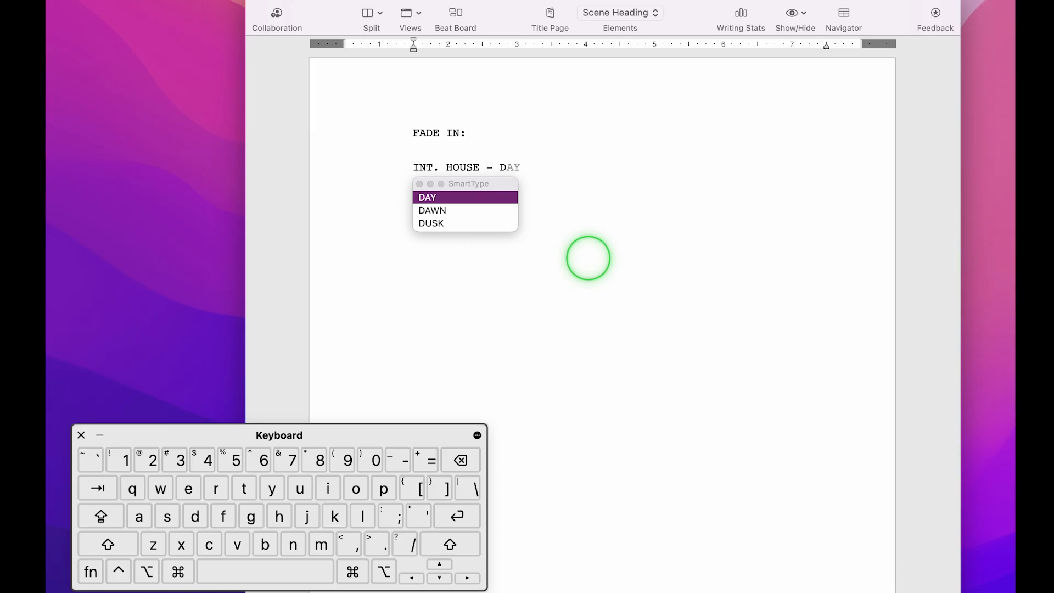
key("BackSpace")
type("e")
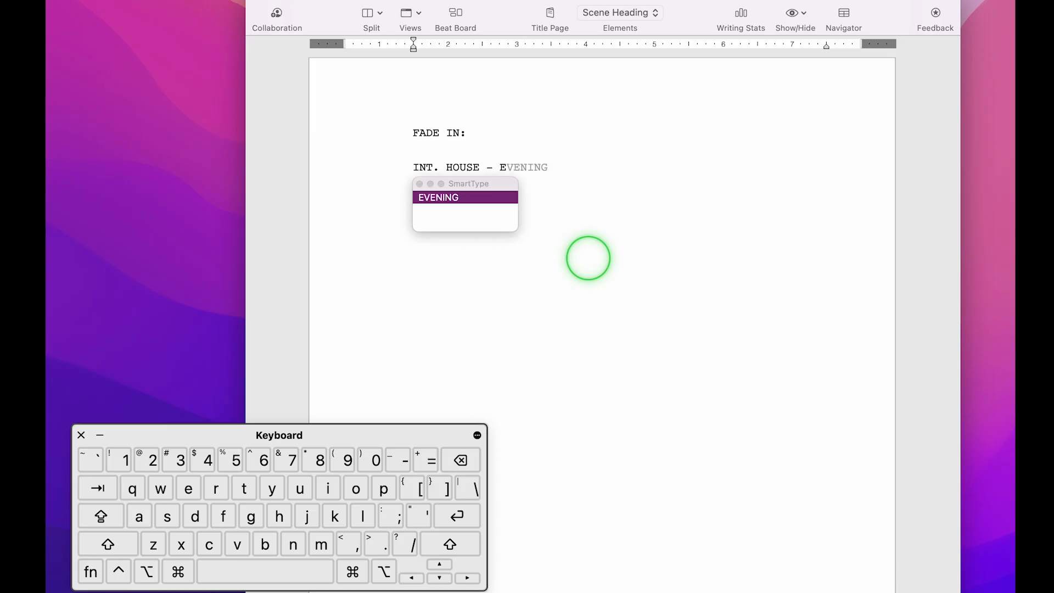
key("BackSpace")
type("m")
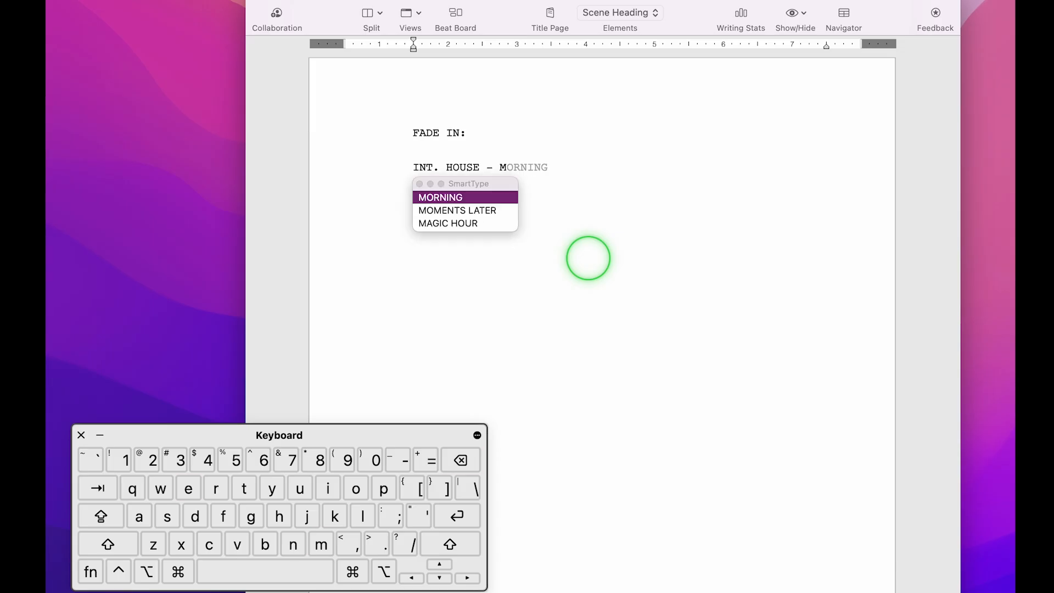
key("BackSpace")
type("d")
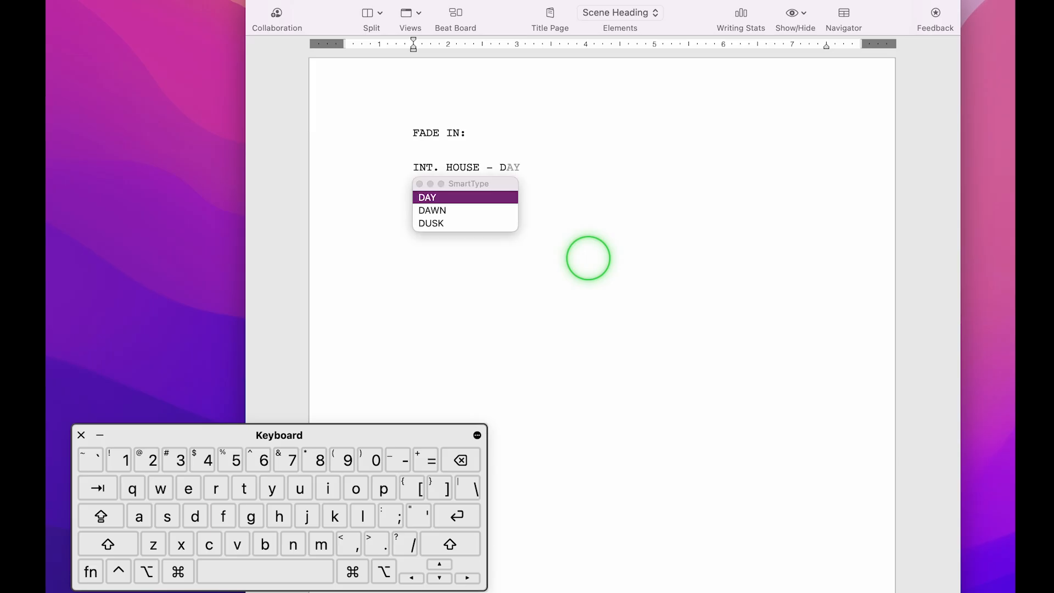
key("Return")
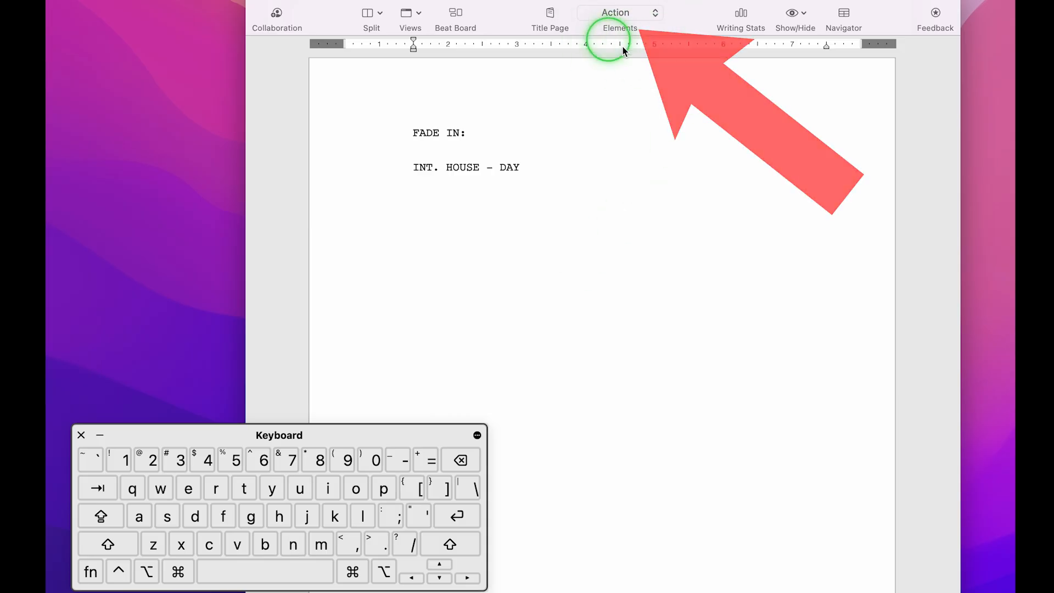
- Add an action line introducing the lead (40s, awesome) doing a Final Draft tutorial, plus a three-line paragraph about him typing at the computer
type("MATT (40s, awesome) does a Final Draft tutorial for YouTube!")
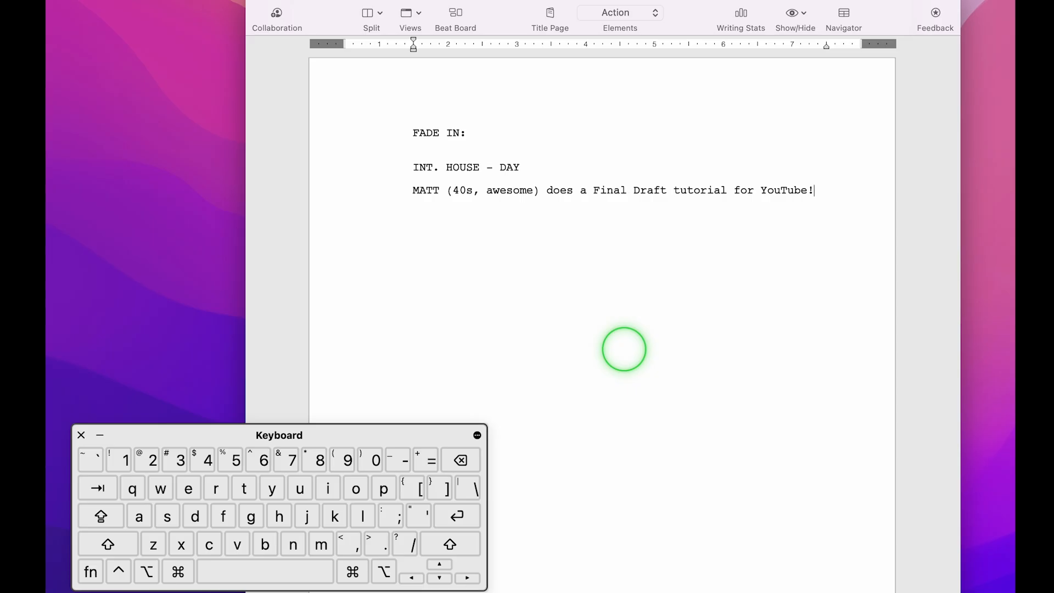
key("Return")
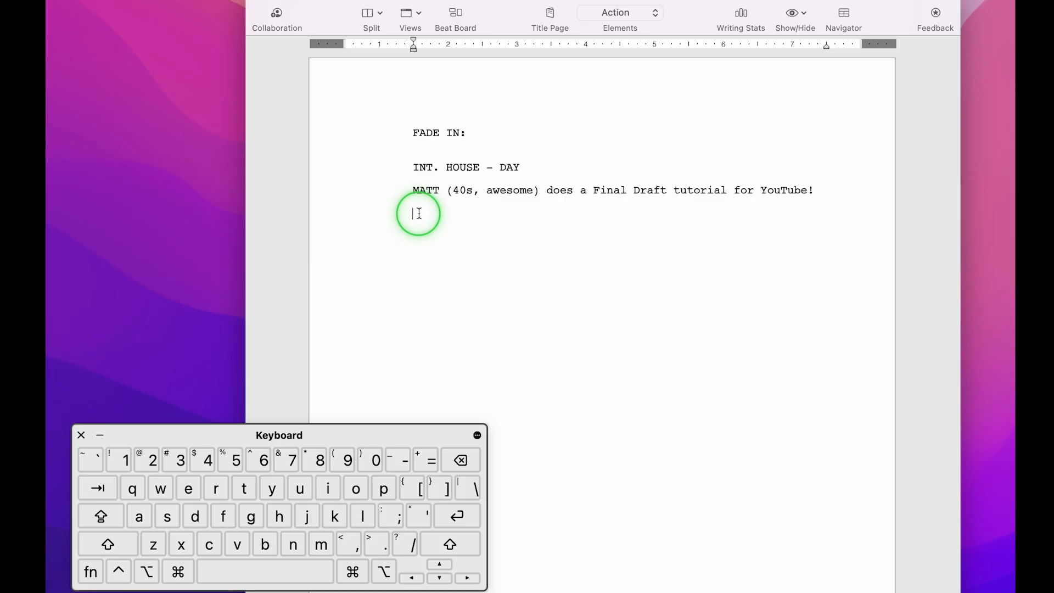
type("Matt sits at this computer with a seltzer next to him as he types and types and types and types and types until he gets to three lines of action!")
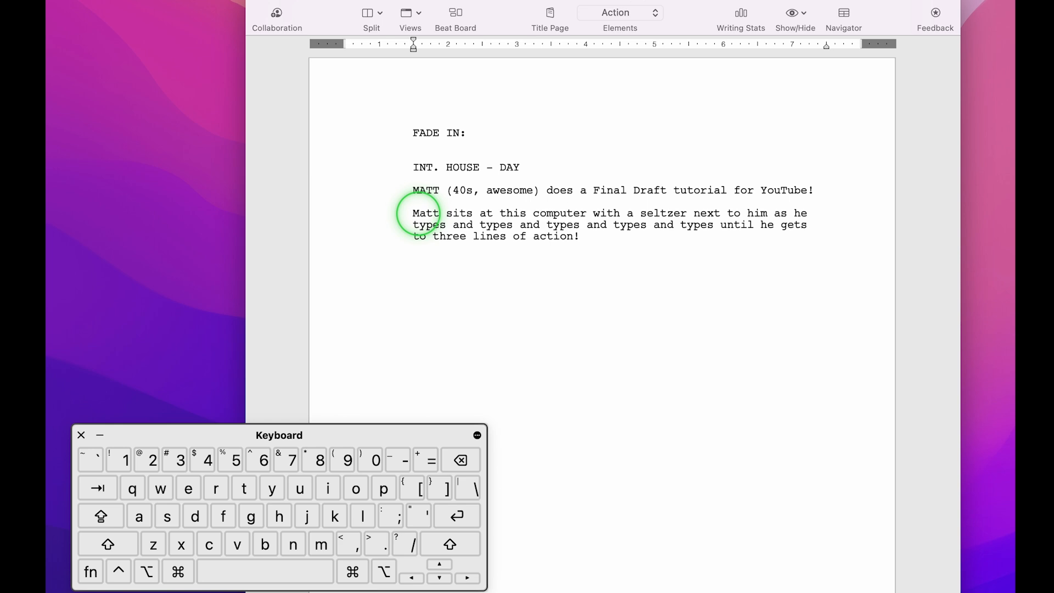
key("Return")
- Add a character cue for the lead with the dialogue "Here is my dialogue."
key("Tab")
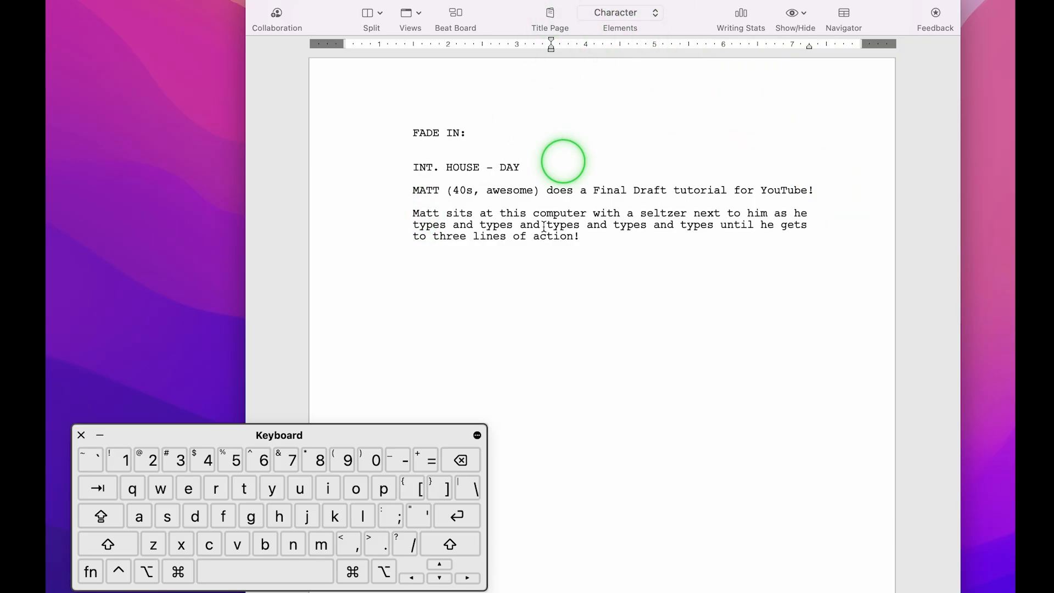
type("MATT")
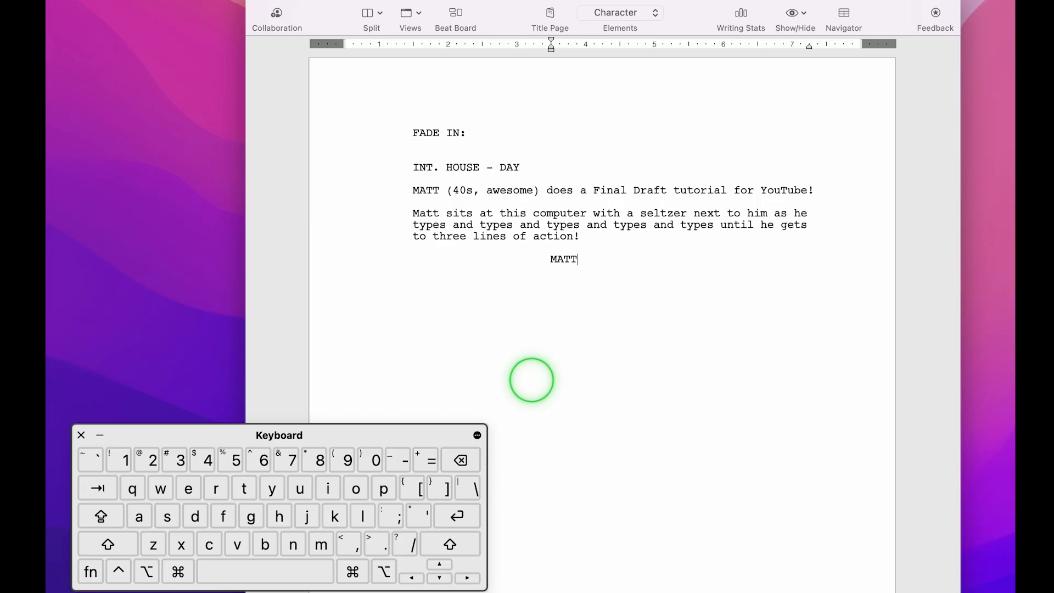
key("Return")
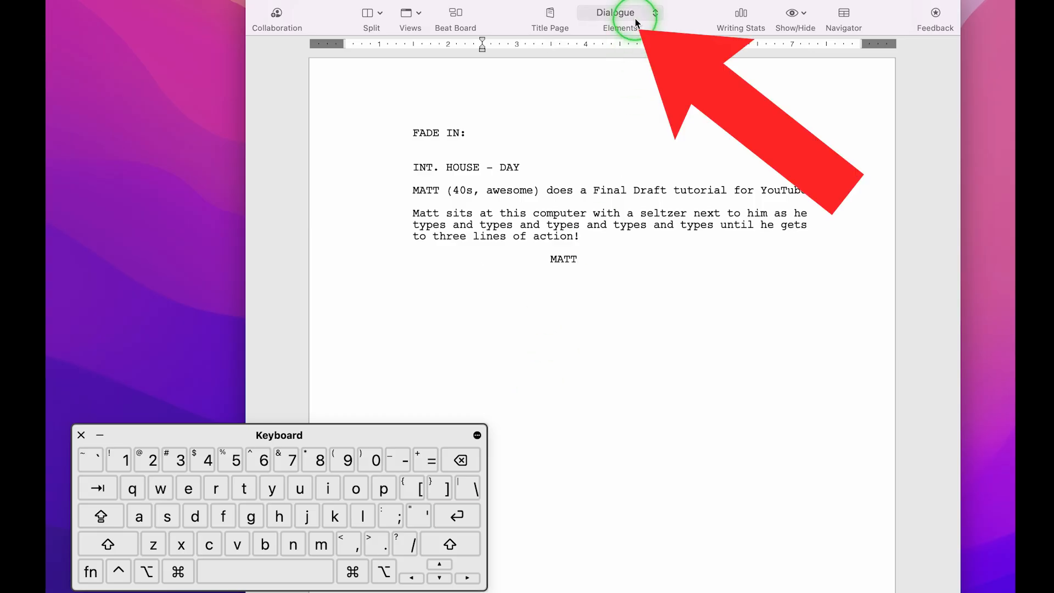
type("Her")
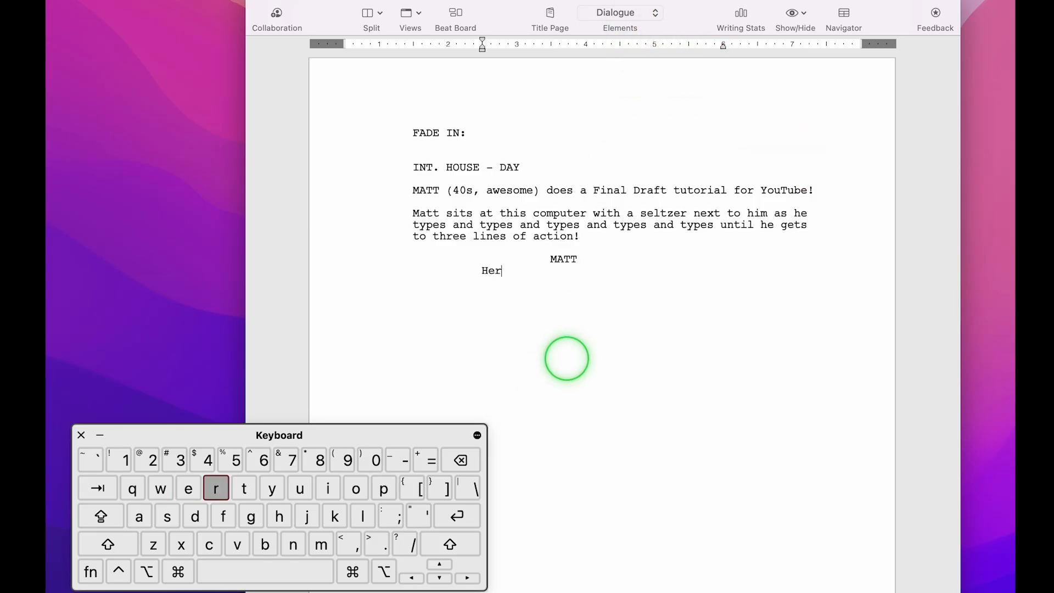
type("e is my dialogue.")
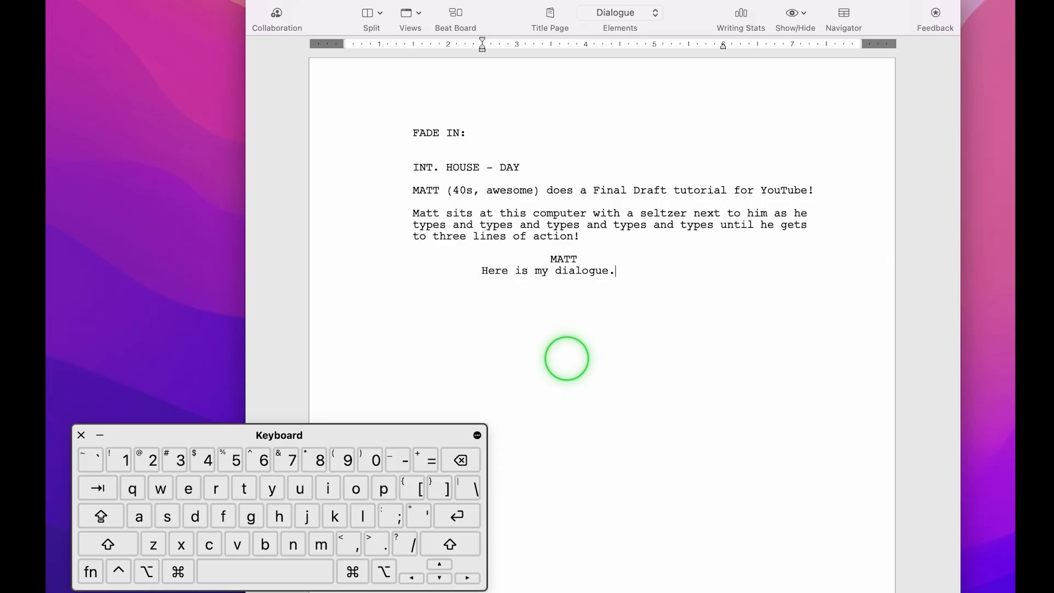
- Add an action line where a second character enters, followed by the lead's dialogue greeting him with "Hey" and his name
key("Return")
type("BRAD enters.")
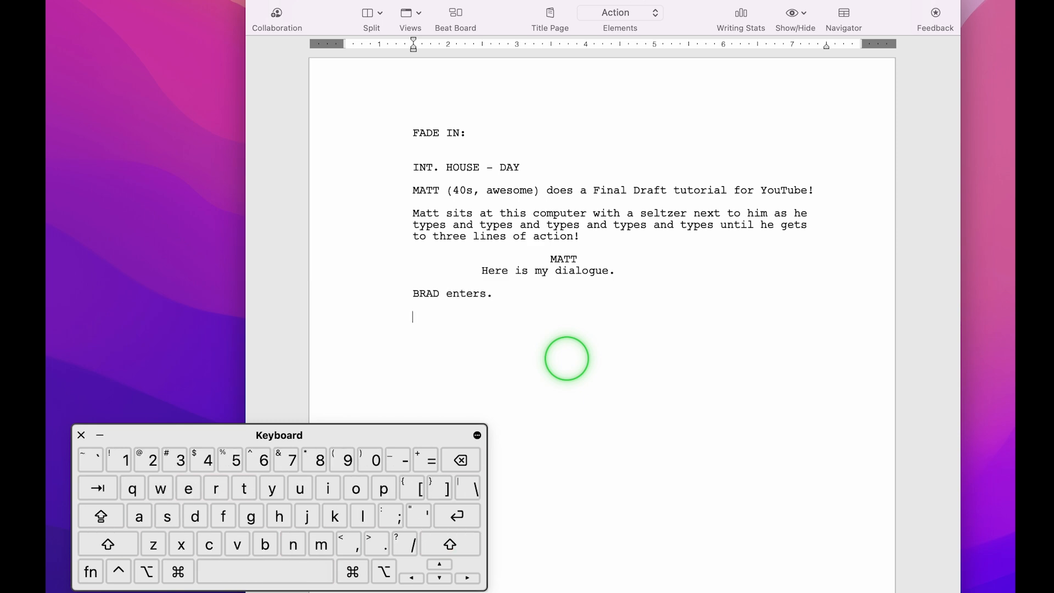
key("Tab")
type("M")
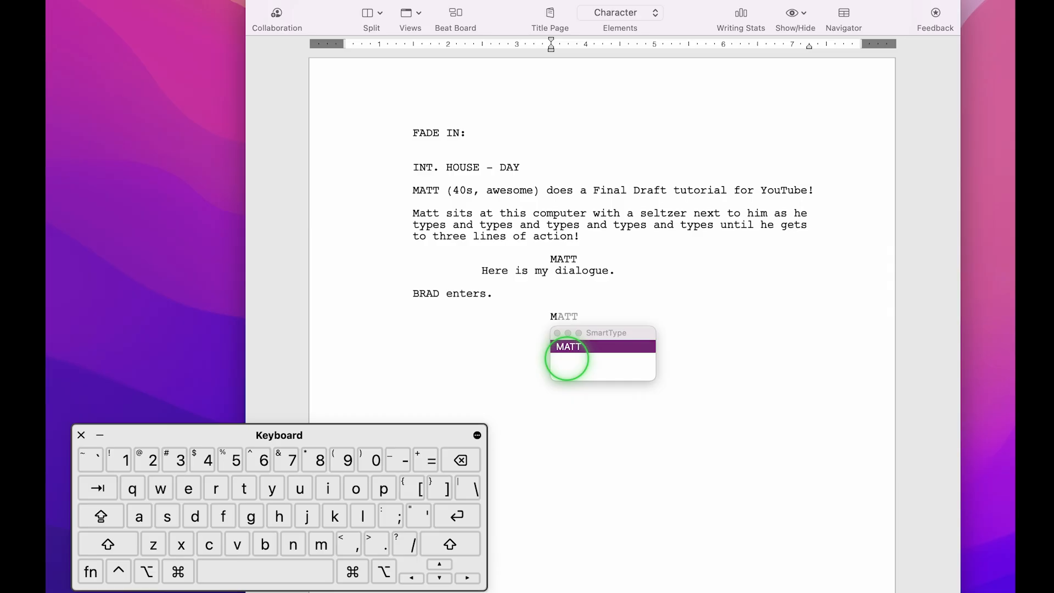
key("Return")
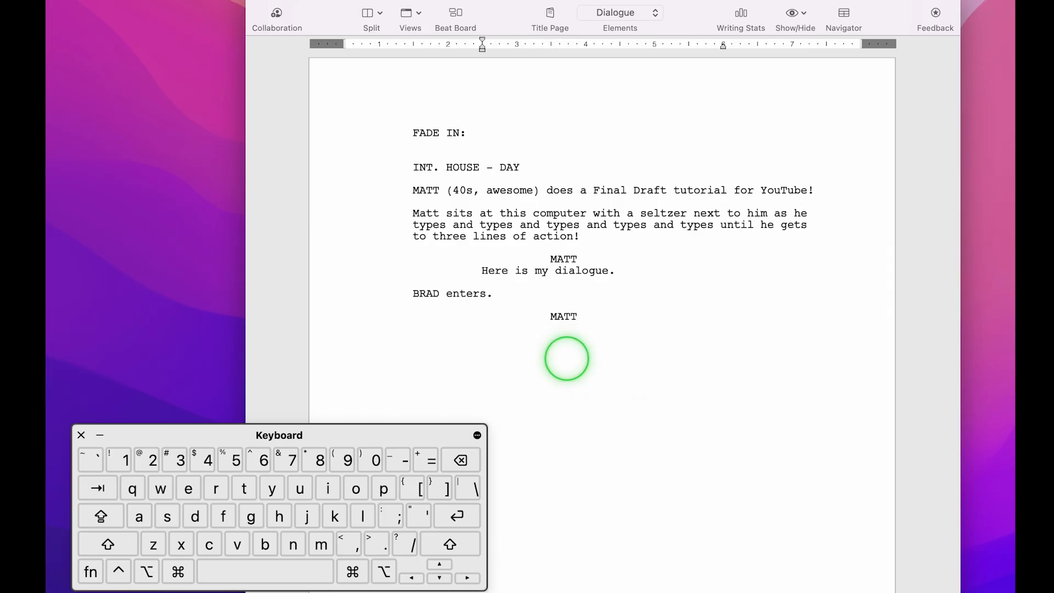
type("Hey B")
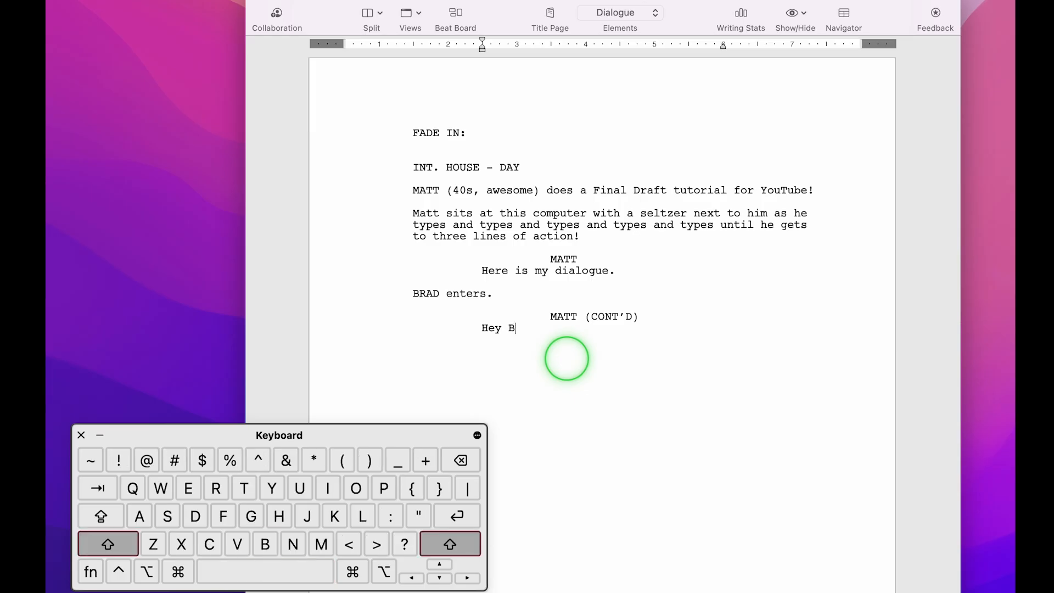
type("rad!")
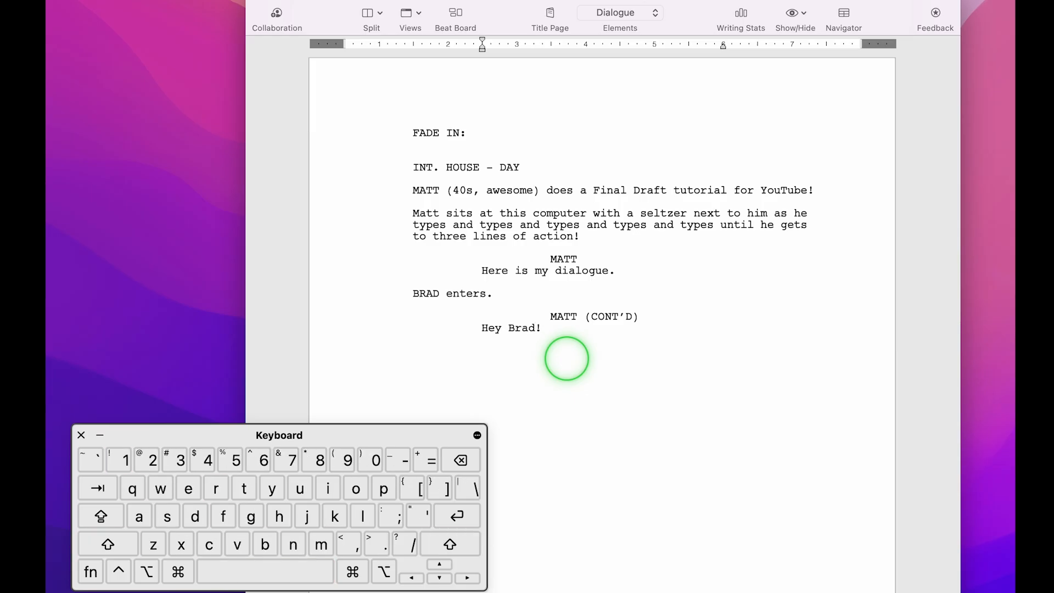
- Add a cue for the second character with dialogue greeting the lead with "Hey" and his name
key("Return")
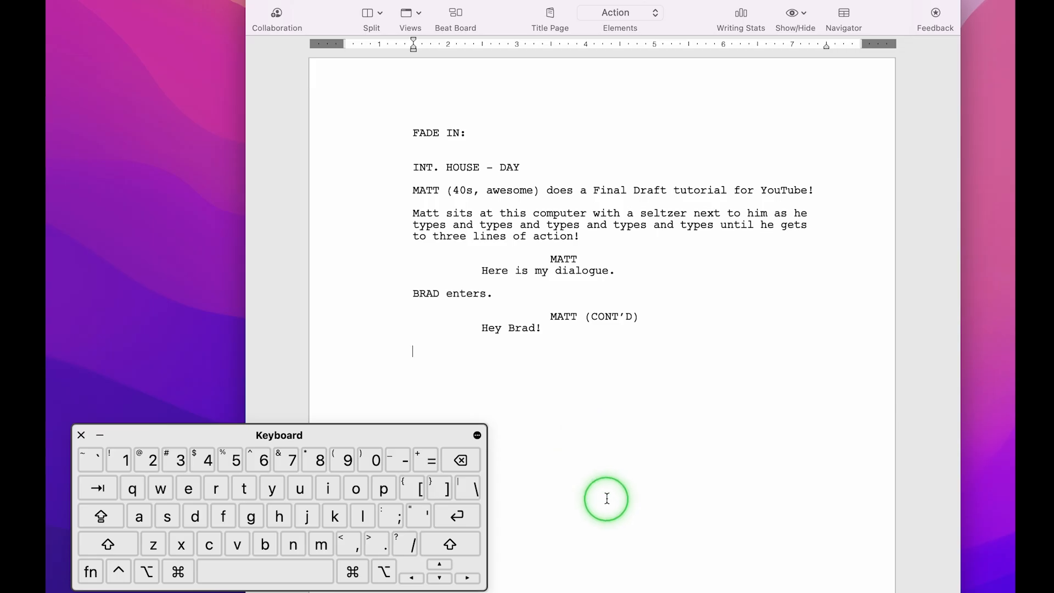
key("Tab")
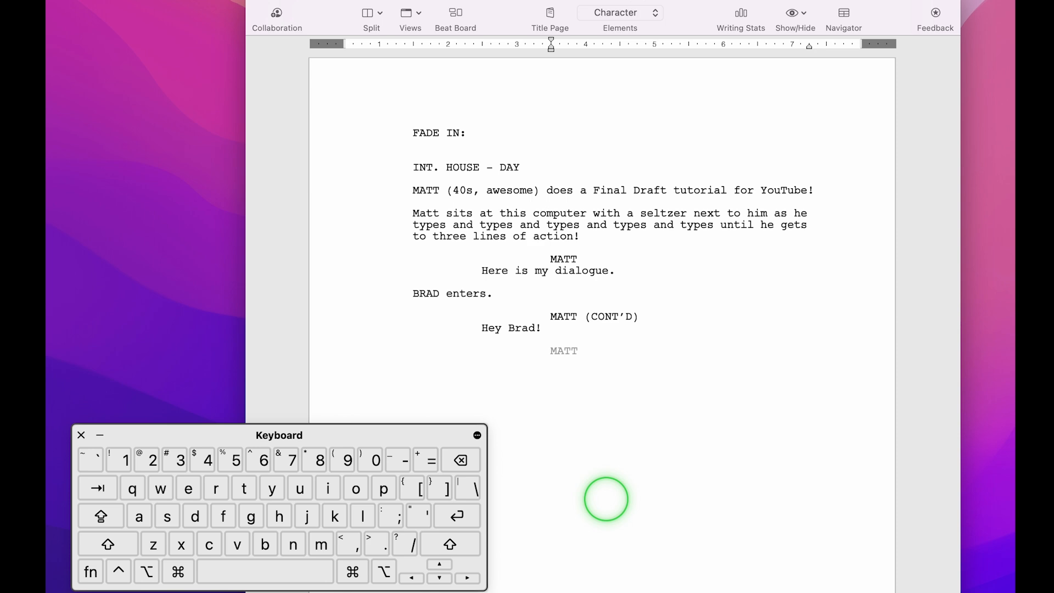
type("BRAD")
key("Return")
type("Hey Matt!")
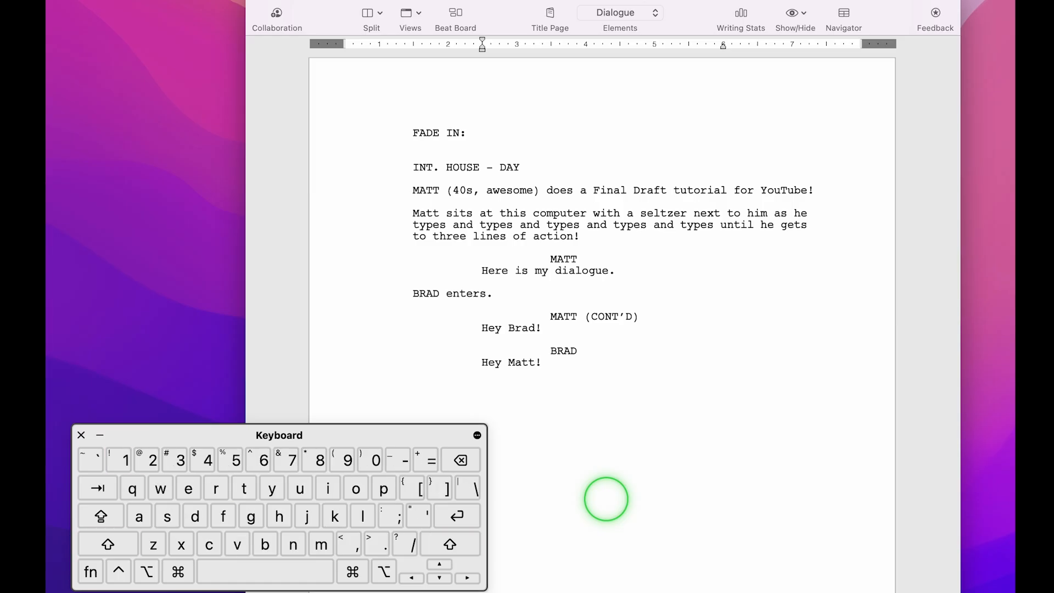
- Add the suggested cue for the lead with the dialogue "What's up?"
key("Return")
scroll(605, 377, "down", 1)
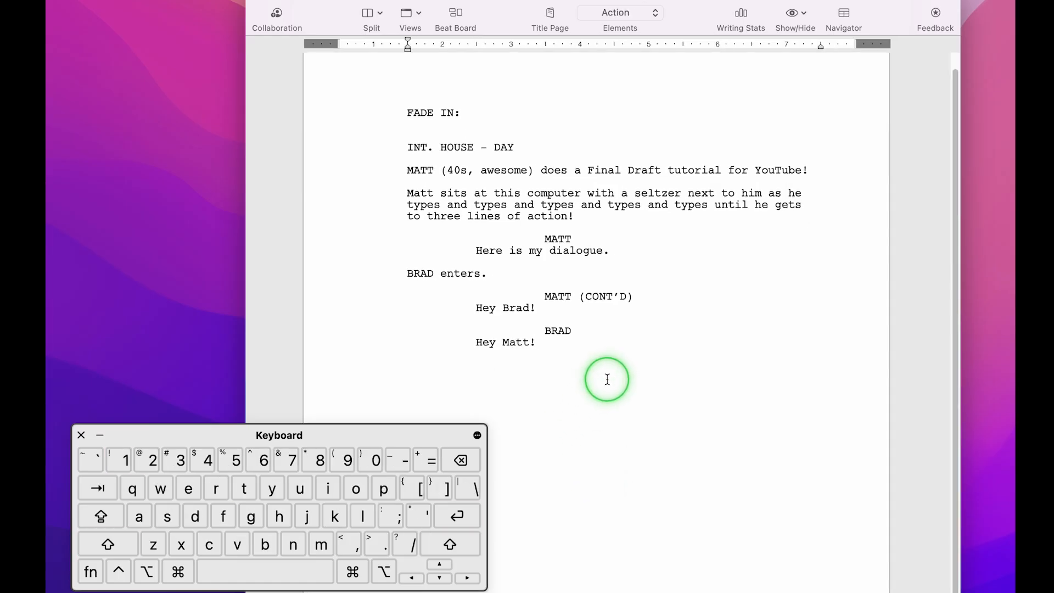
key("Tab")
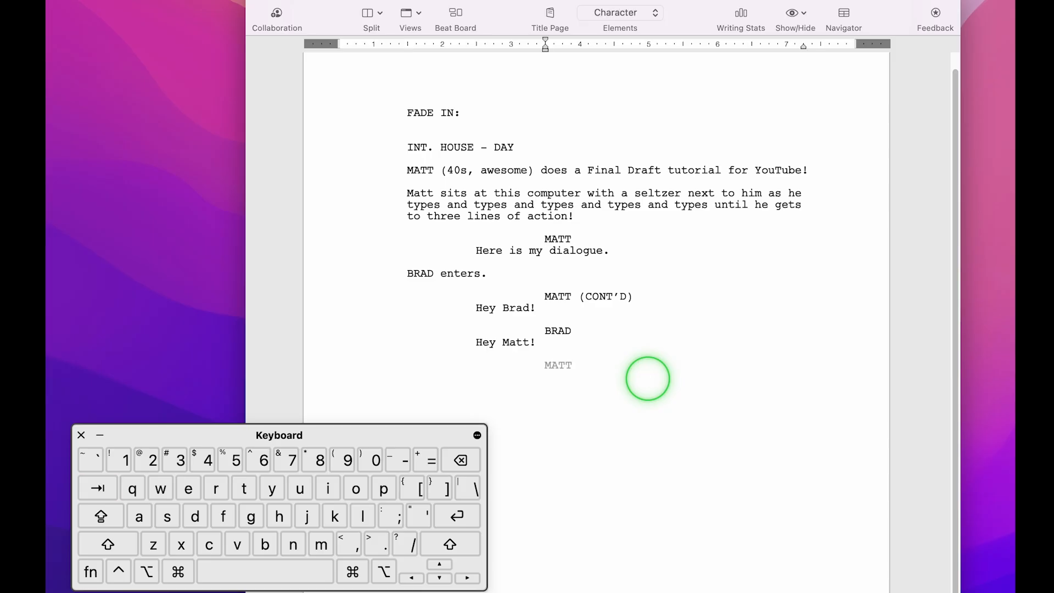
key("Return")
type("What's up?")
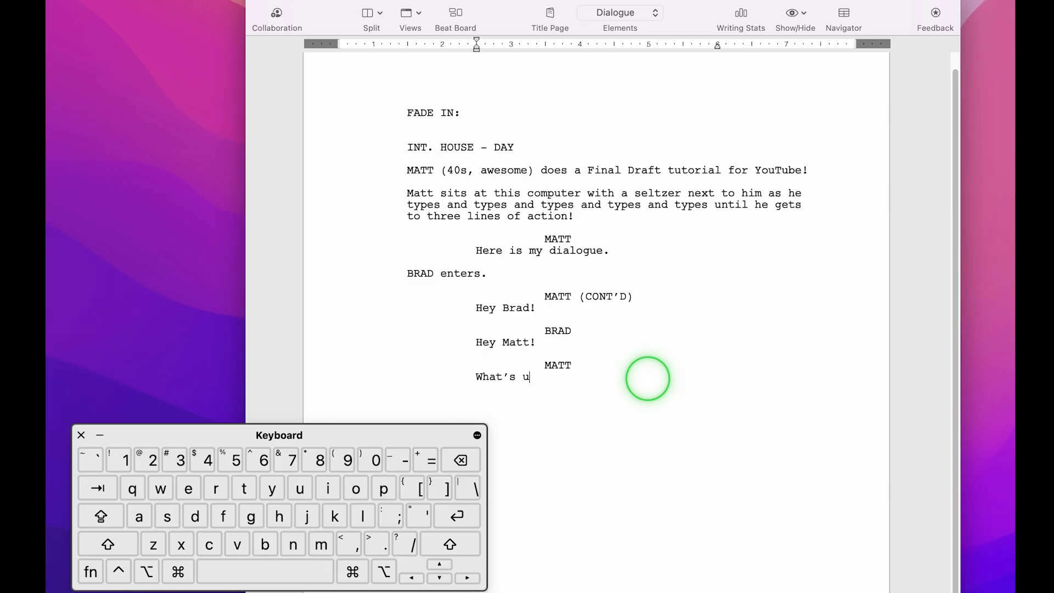
- Add the suggested cue for the second character with the dialogue "Nothin."
key("Return")
key("Tab")
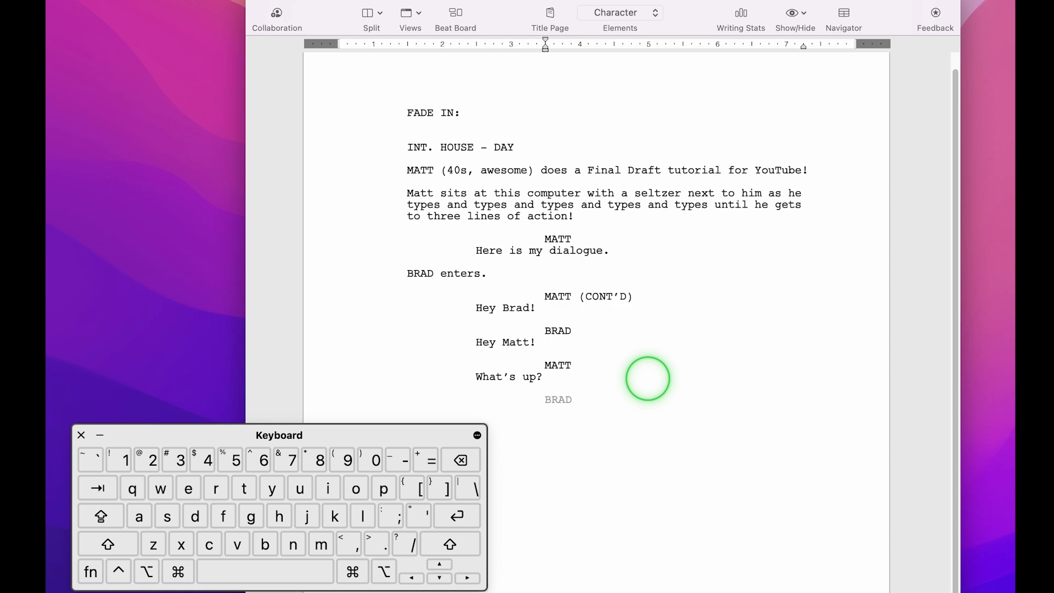
key("Return")
type("Nothi")
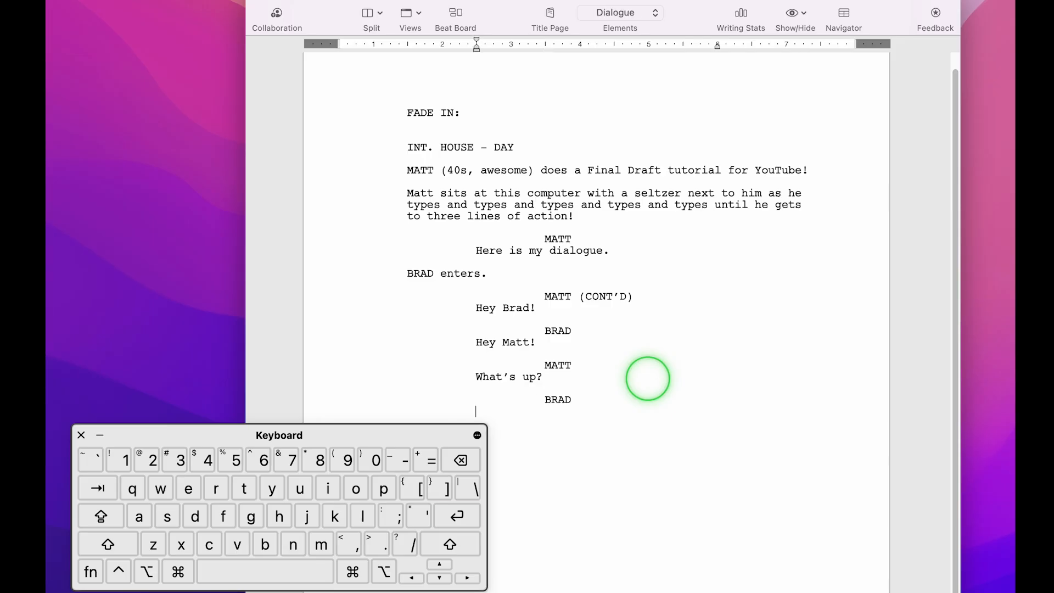
type("n.")
key("Return")
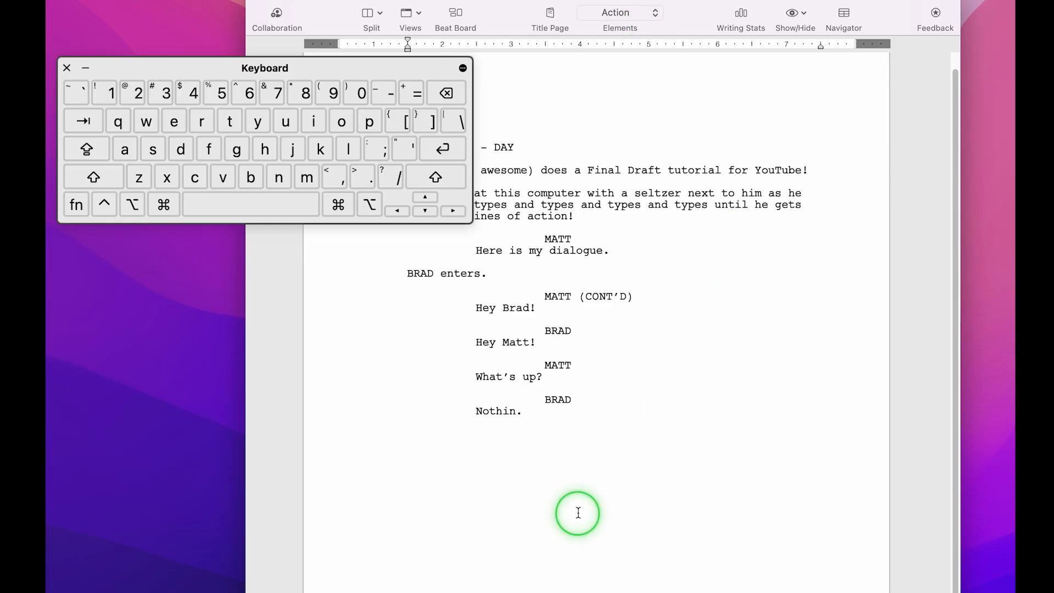
- Add a scene heading below the last dialogue reading "EXT. HOUSE - DAY"
key("Return")
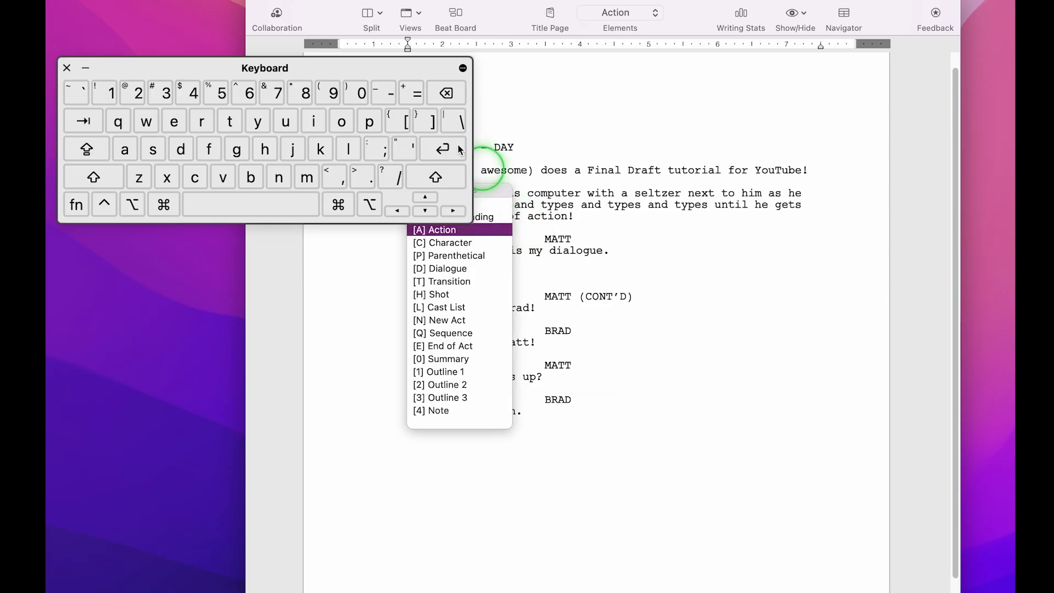
left_click_drag(398, 72, 399, 19)
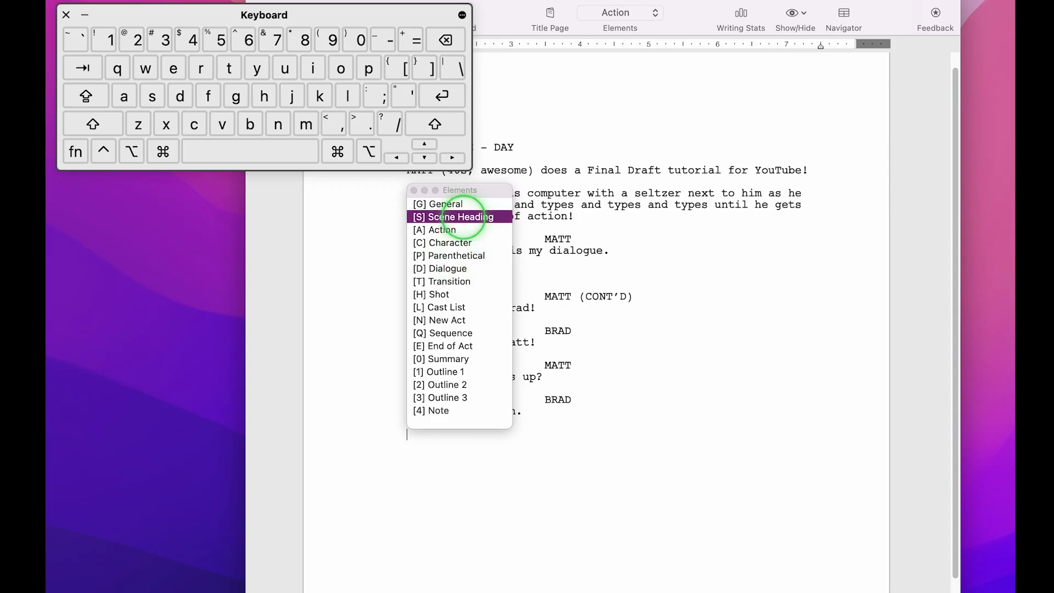
key("Return")
type("E")
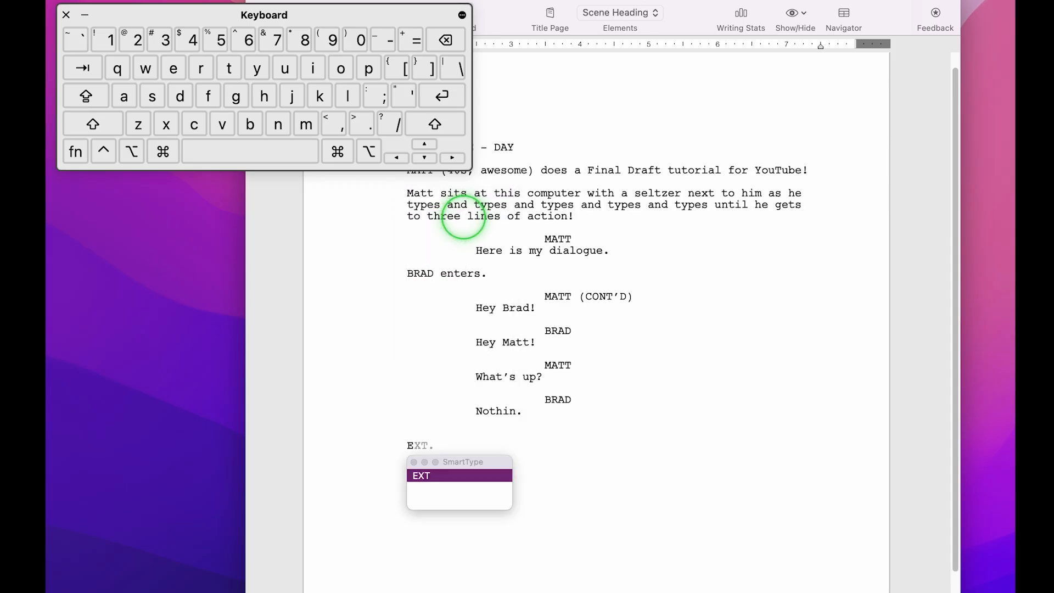
type("XT. HOUSE")
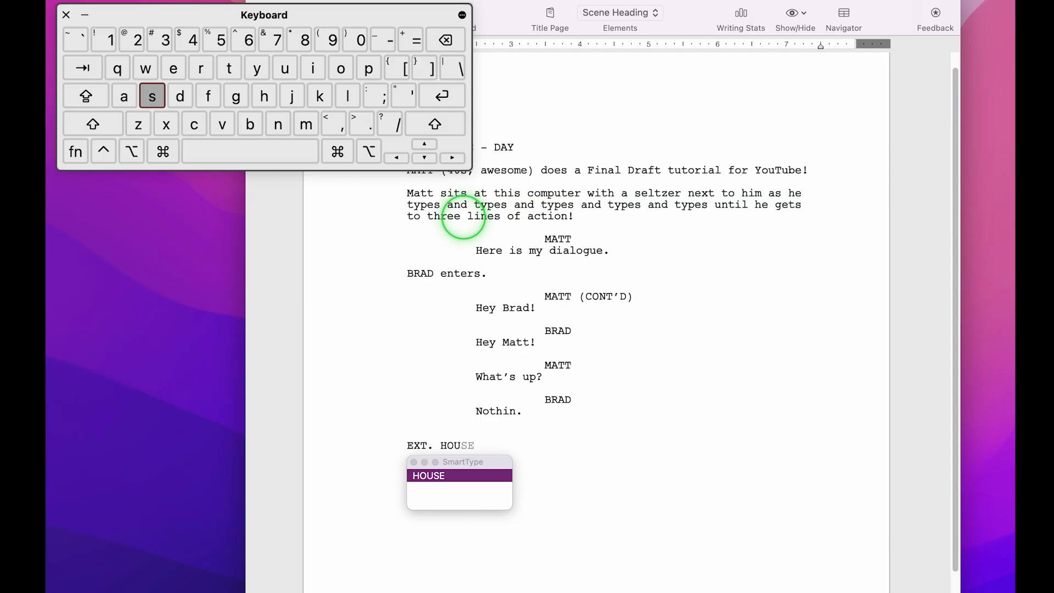
type(" -")
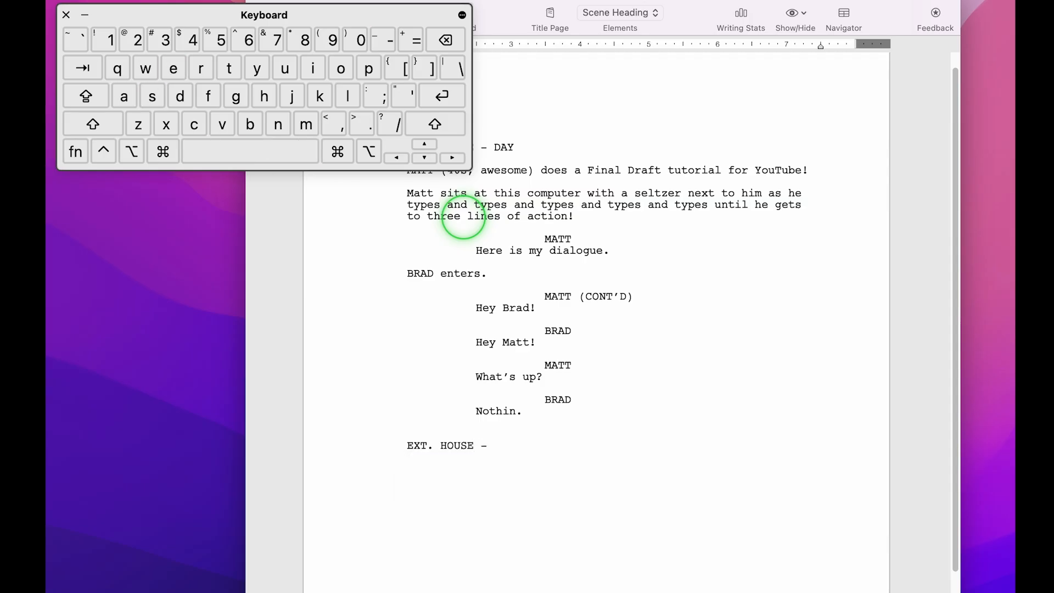
type(" D")
key("Return")
key("Return")
- Change the time of day in the EXT. HOUSE heading to the suggested "MOMENTS LATER"
key("BackSpace")
key("BackSpace")
key("BackSpace")
key("BackSpace")
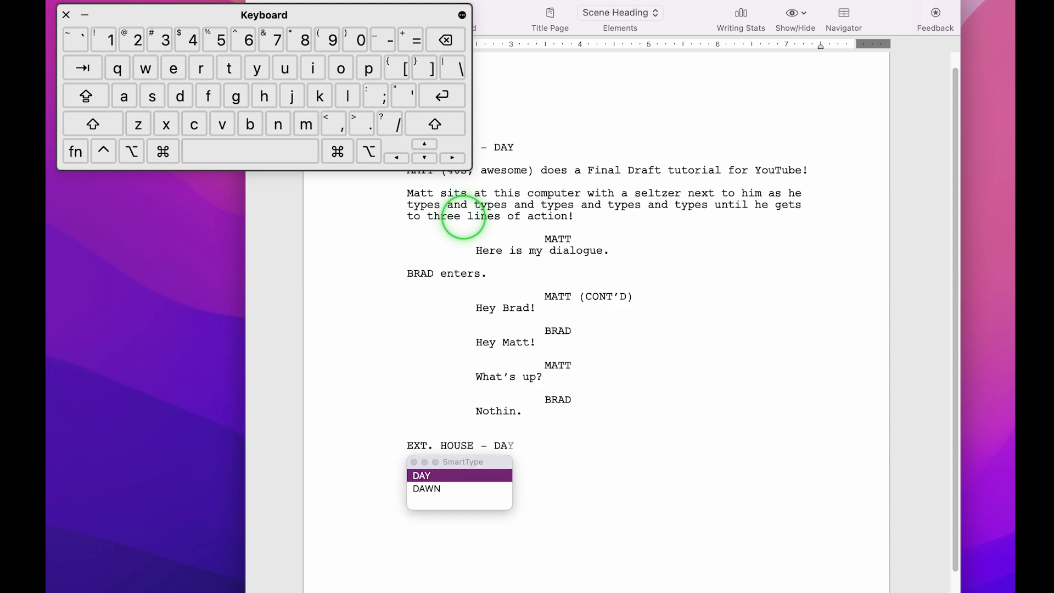
type("MOME")
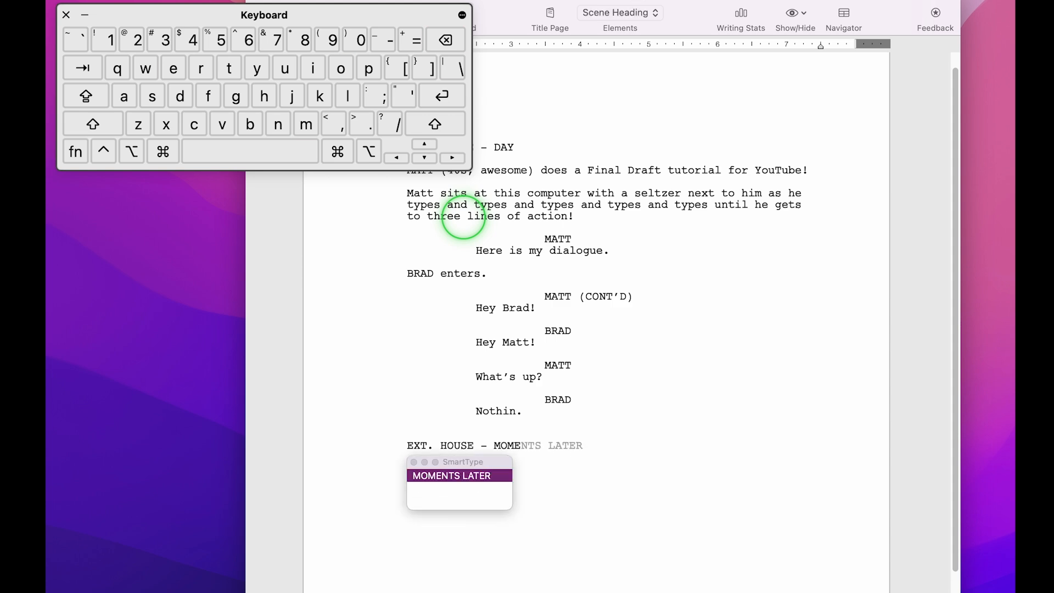
key("Return")
key("Return")
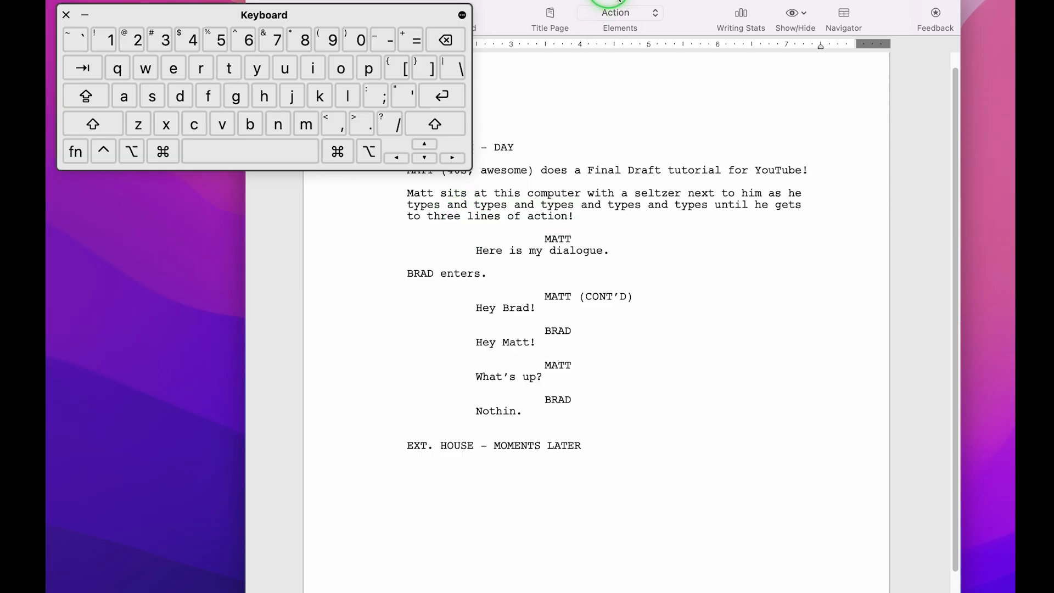
- Write an action line under the exterior heading saying that both characters leave the house
type("Matt abd")
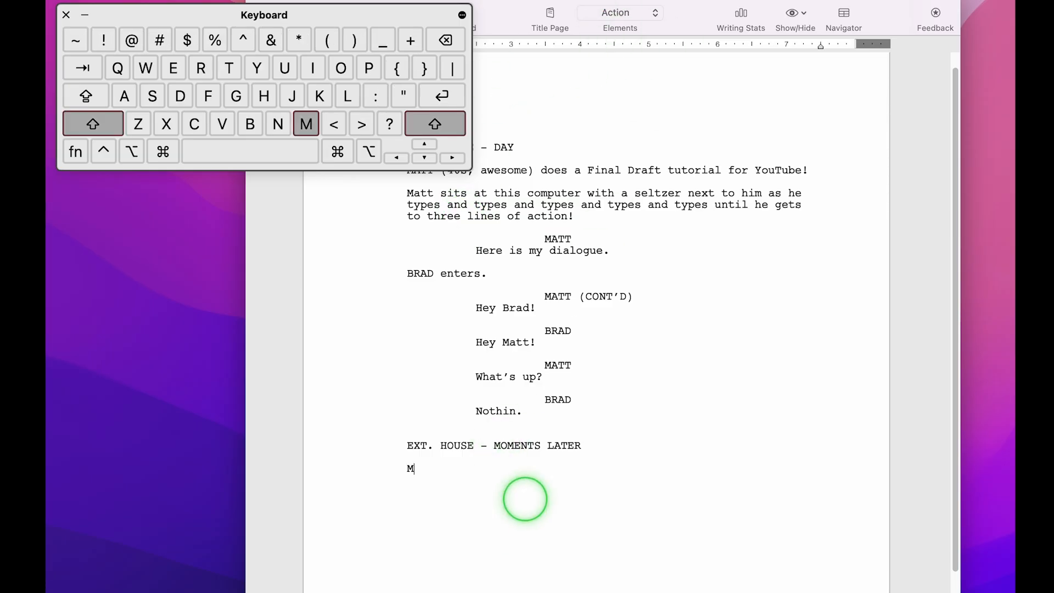
key("BackSpace")
key("BackSpace")
type("nd Brad leave the house.")
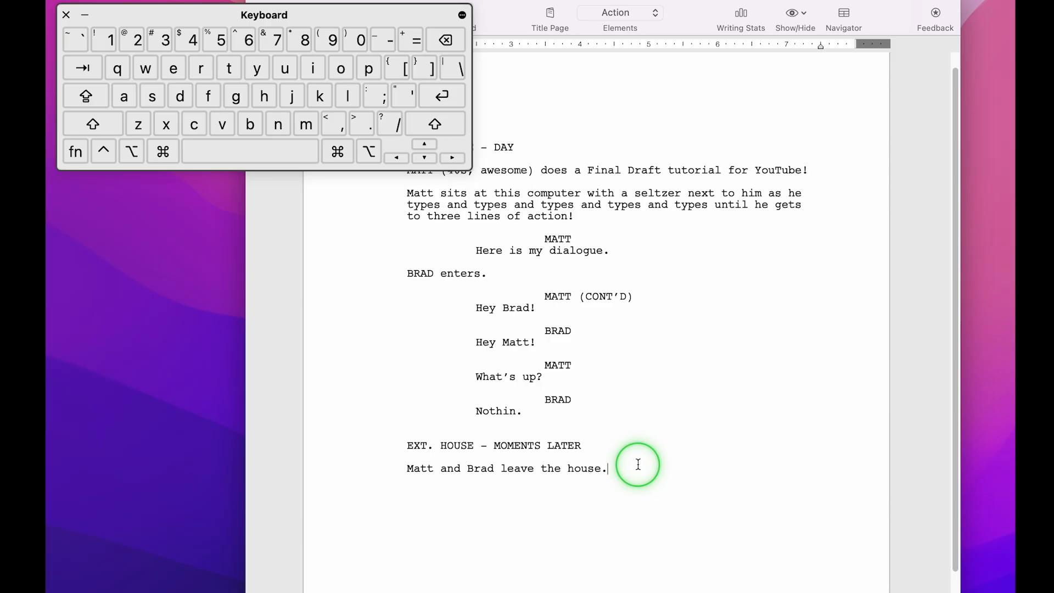
- Add the scene heading "INT. HOUSE - CONTINUOUS" below the action line
key("Return")
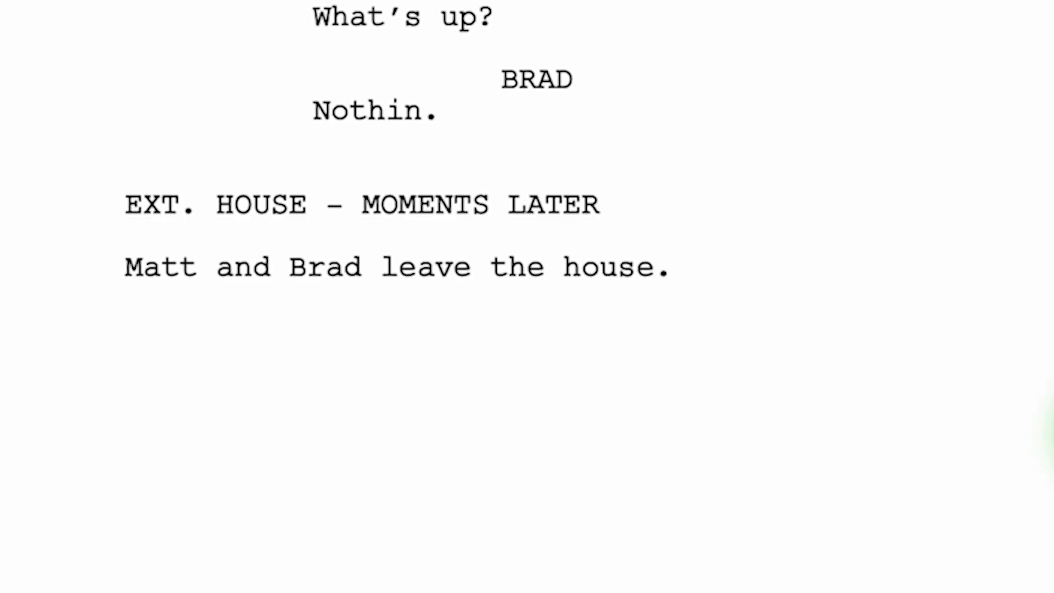
type("Int")
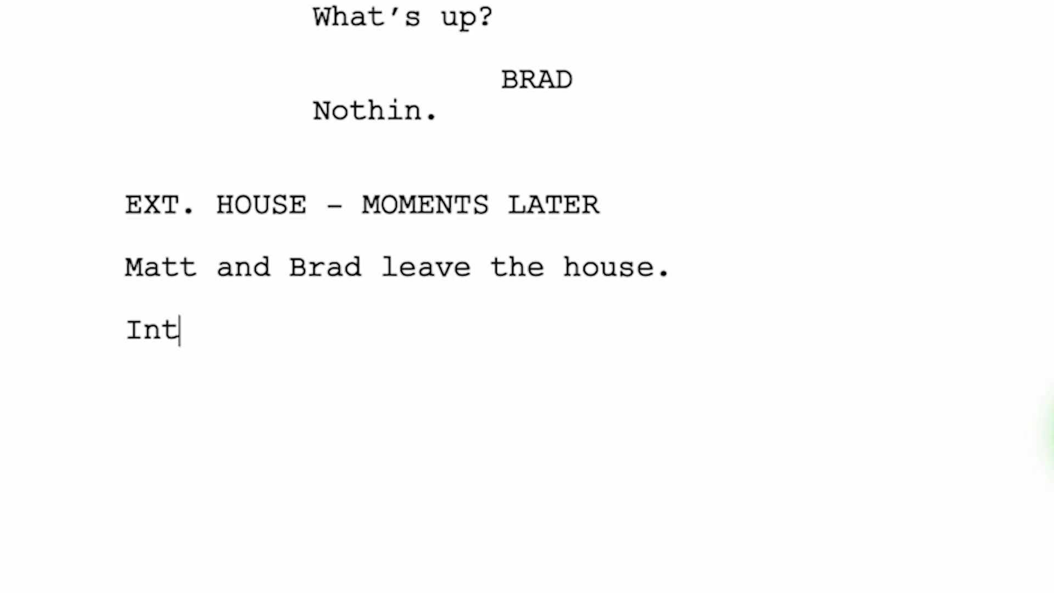
type(".")
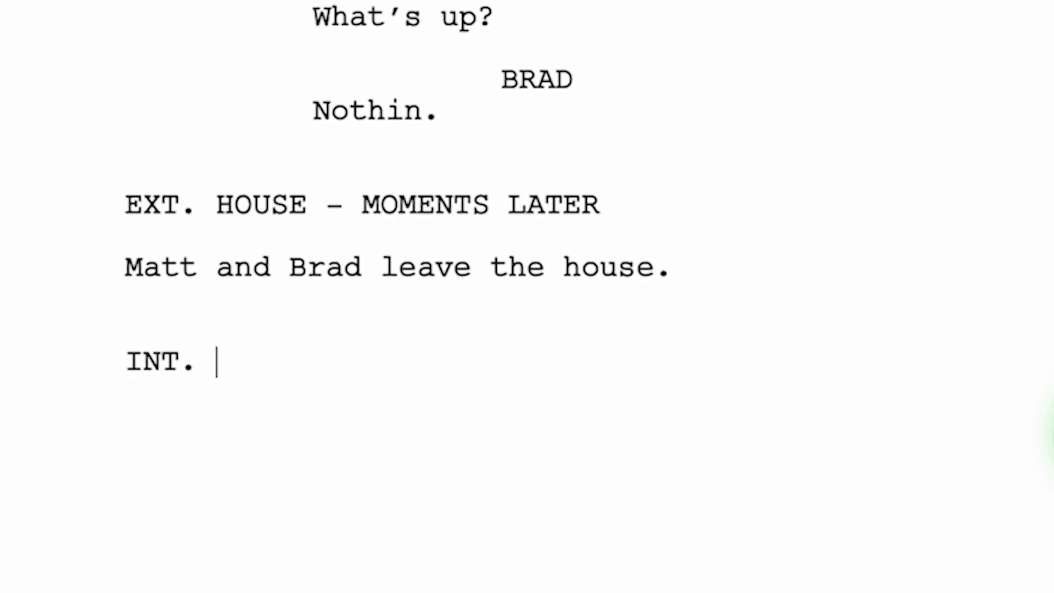
type(" HOUSE - ")
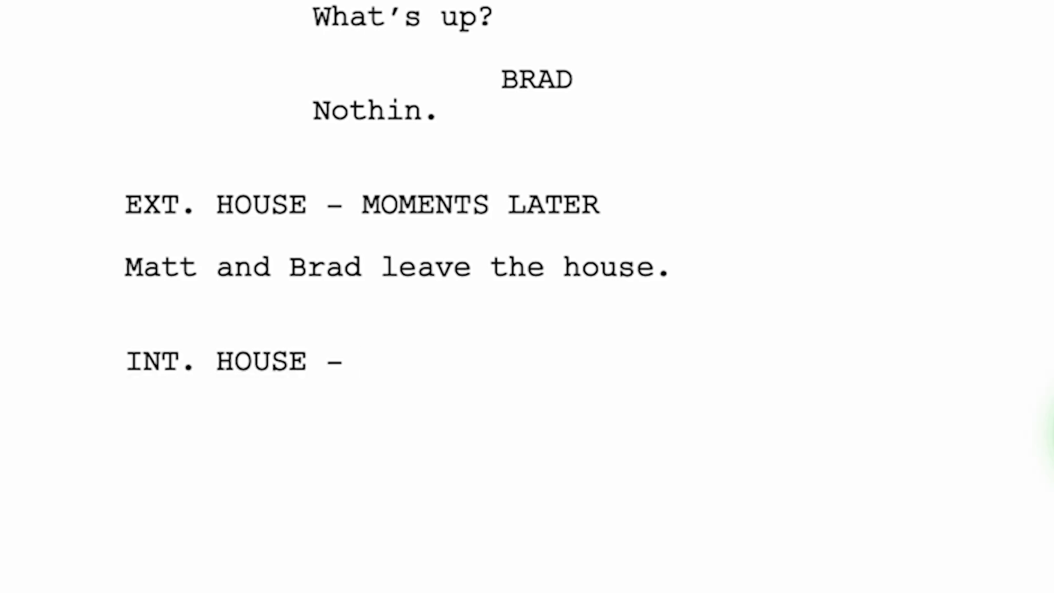
type("CON")
key("Return")
- Write an action line in which the lead comes back in because he forgot his keys
type("M")
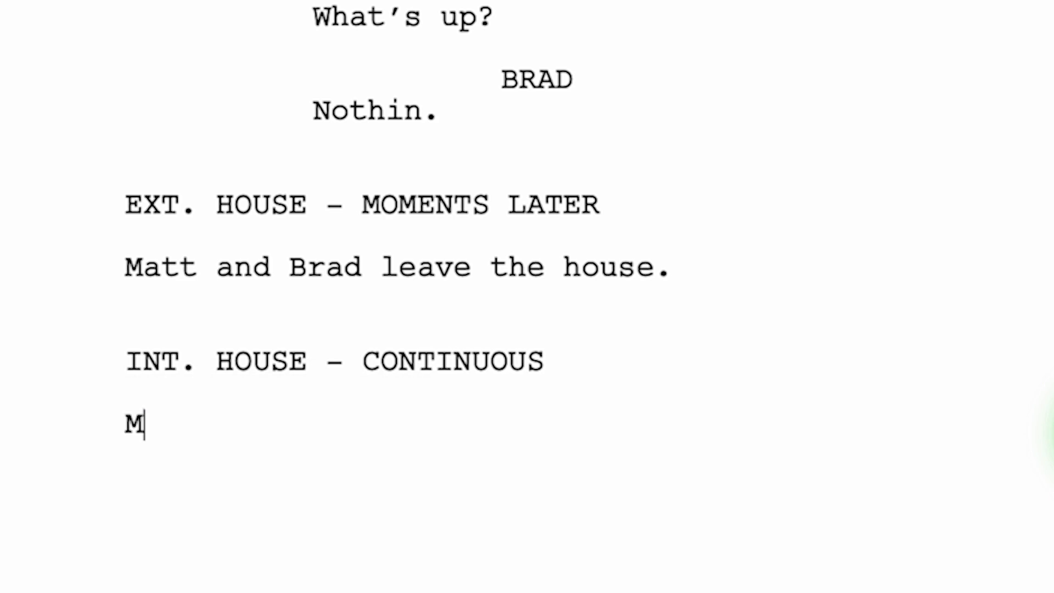
type("att comes ba")
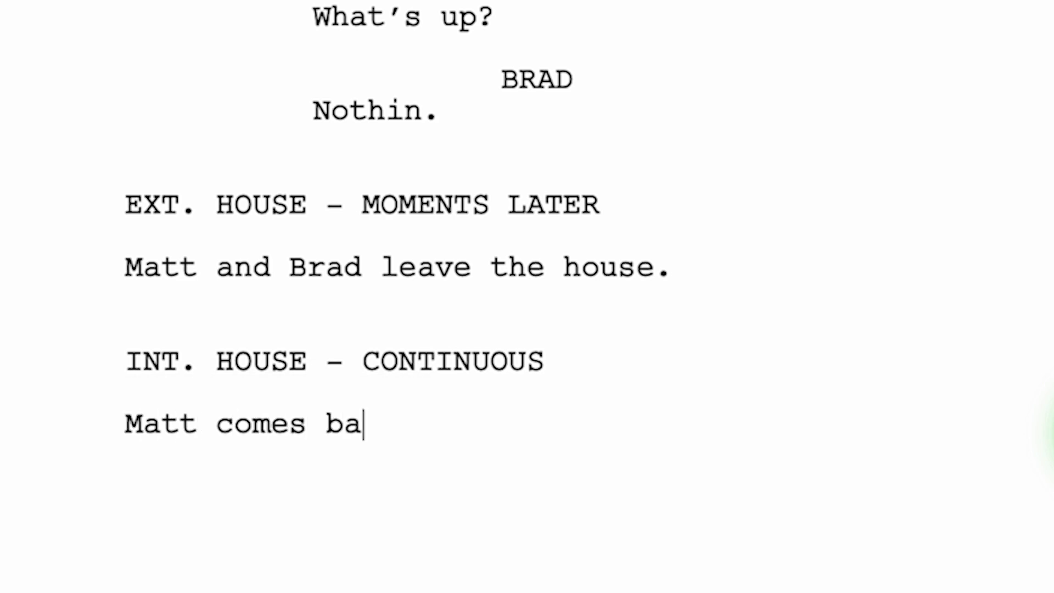
type("ck in because he fo")
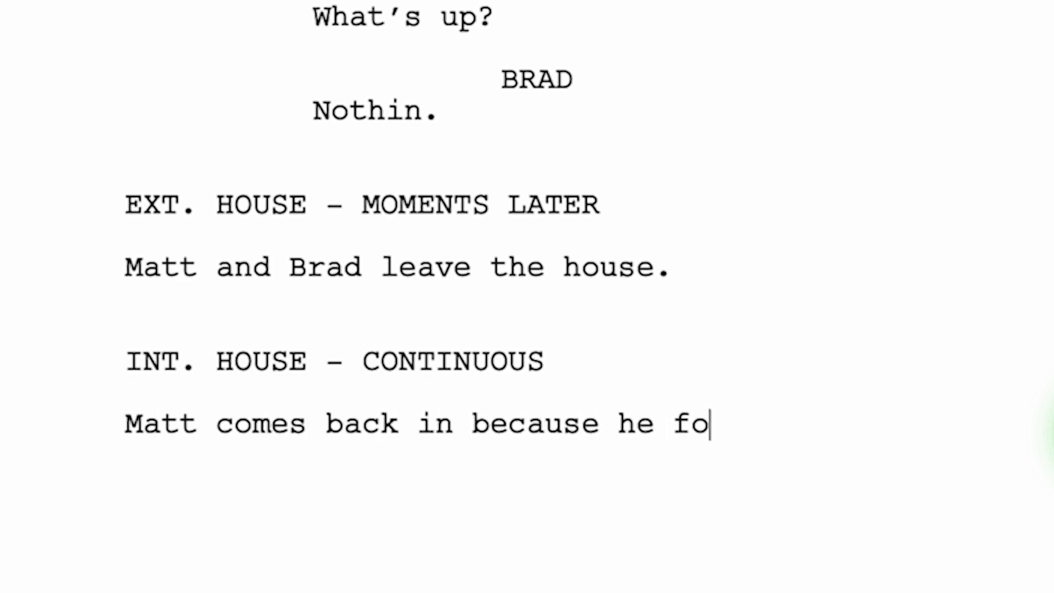
type("rgot his keys.")
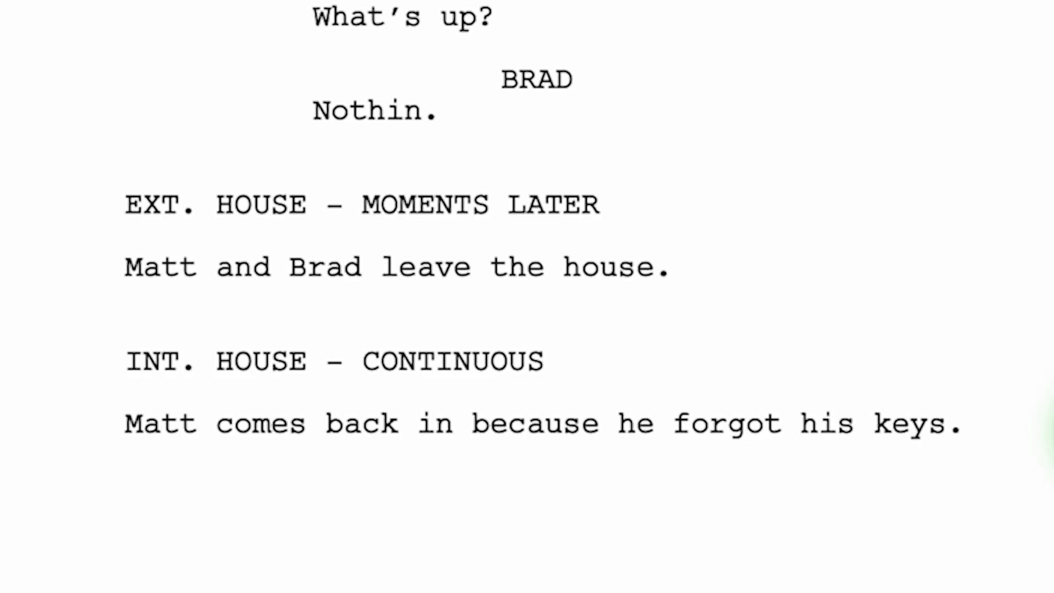
key("Return")
type("Ext.")
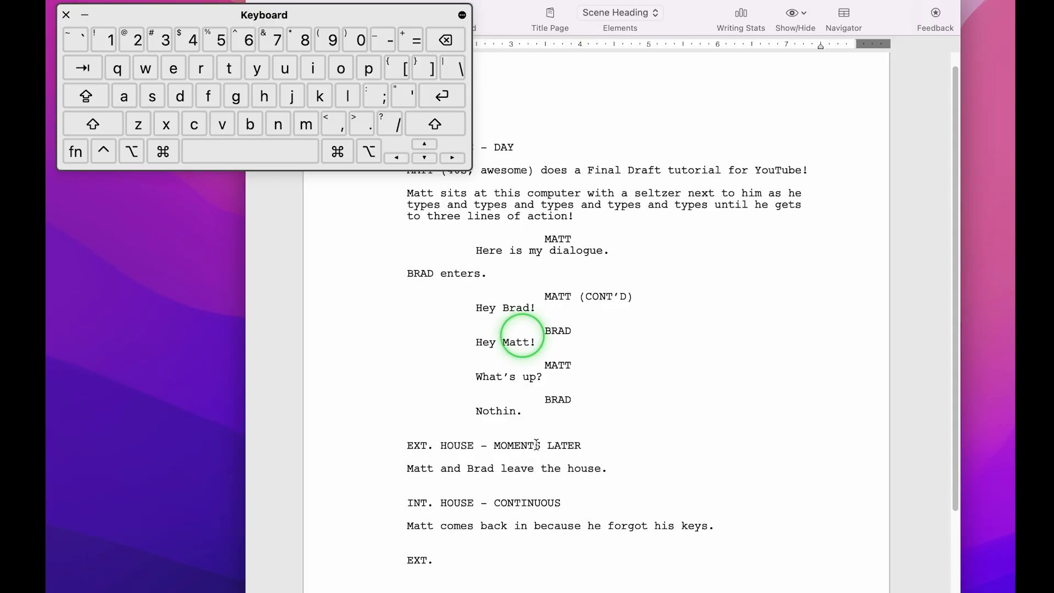
key("BackSpace")
key("BackSpace")
key("BackSpace")
key("BackSpace")
key("BackSpace")
key("BackSpace")
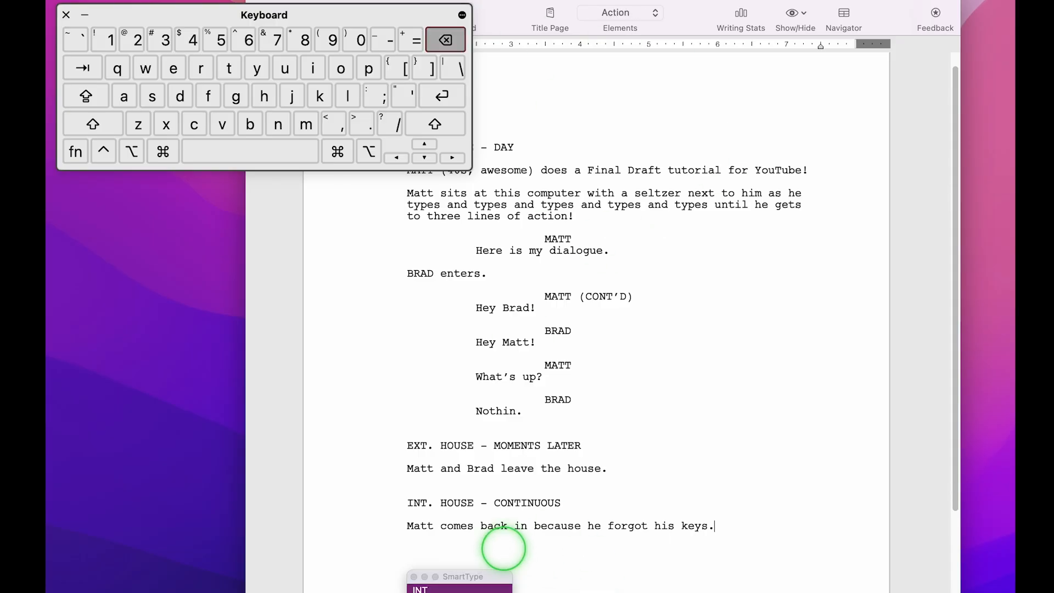
type(".")
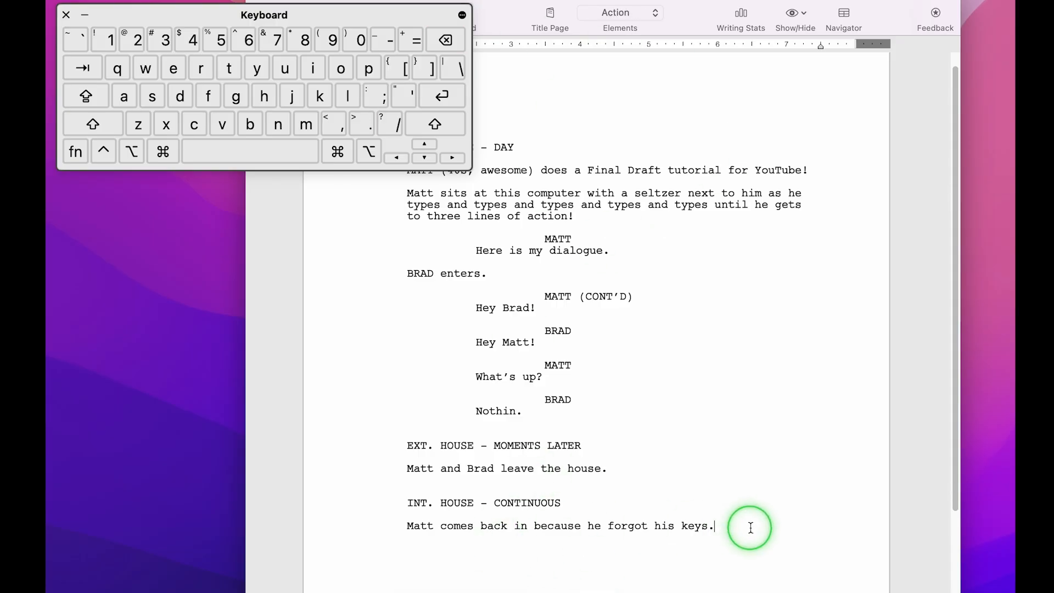
- Delete the exterior and continuous interior scenes, leaving a blank action line after the dialogue "Nothin."
left_click_drag(750, 525, 402, 448)
key("BackSpace")
key("Return")
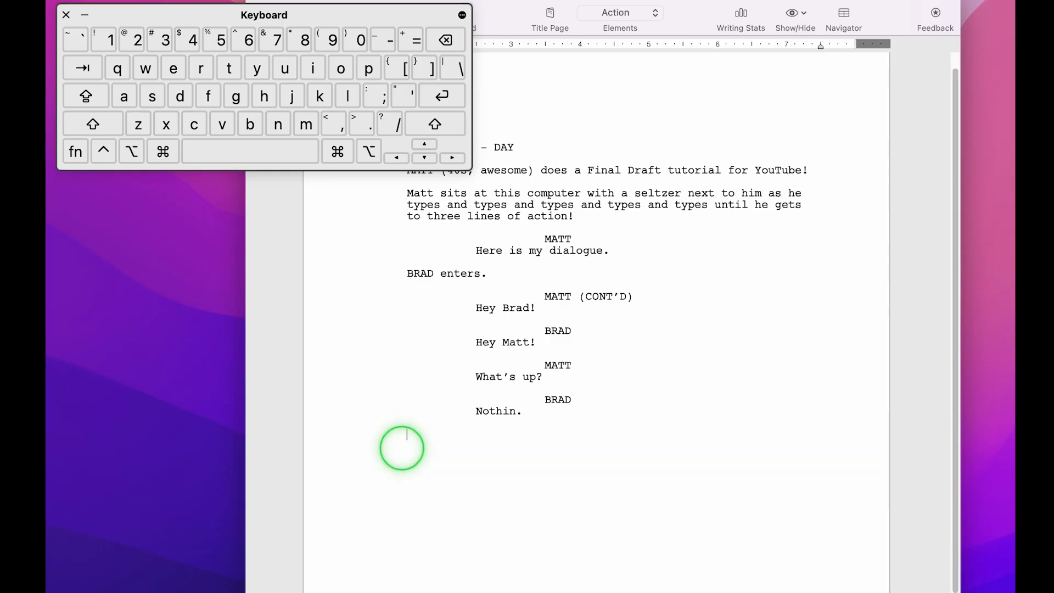
- Try the Transition element on the blank line after the last dialogue, and return the line to Action
key("Return")
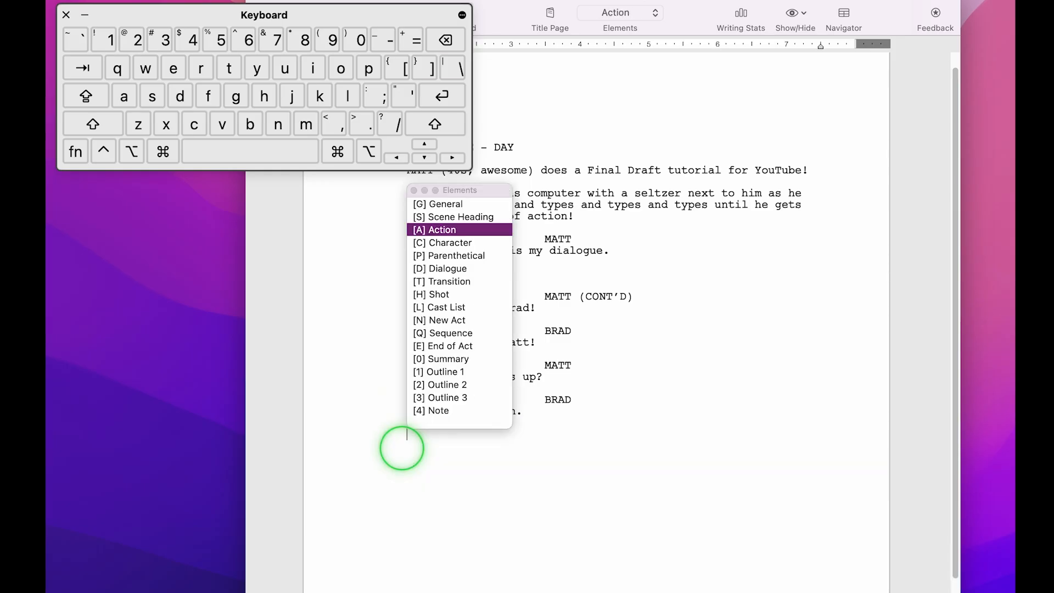
key("Down")
key("Down")
key("Down")
key("Down")
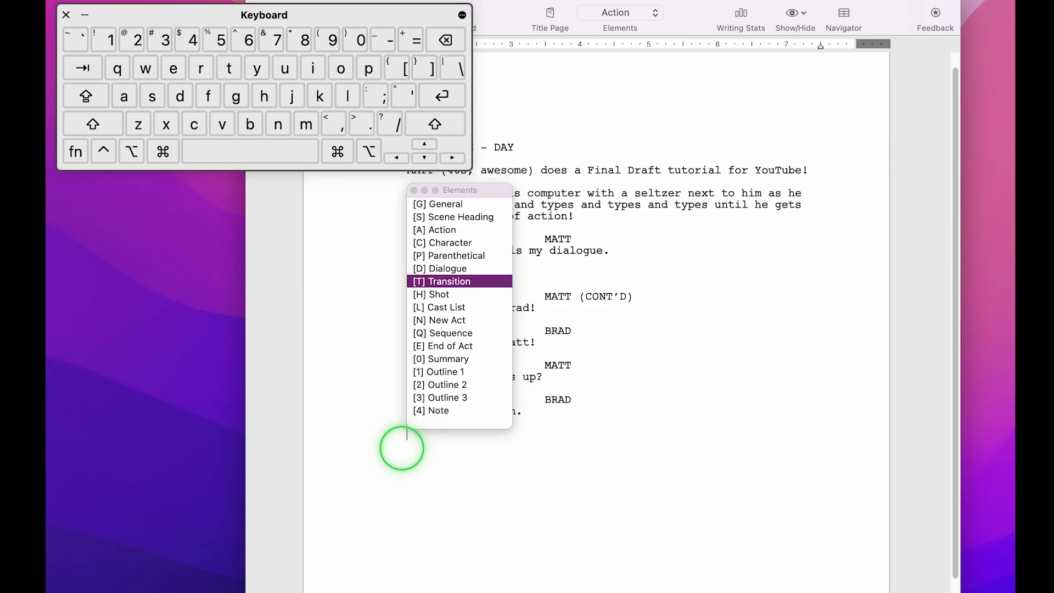
key("Return")
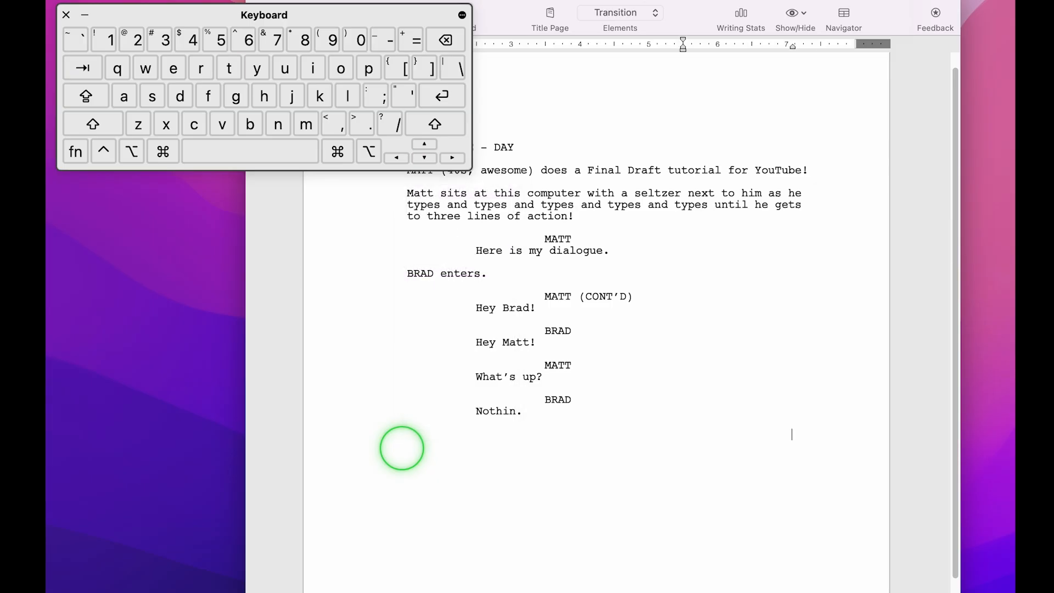
key("BackSpace")
key("Return")
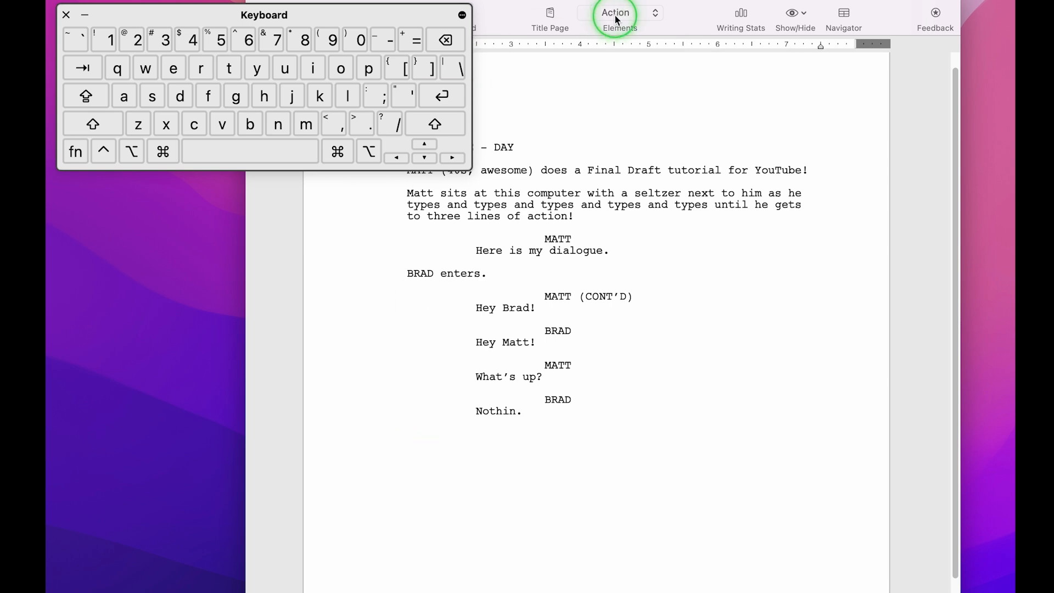
- Set the blank line after the last dialogue to the Transition element and insert the suggested "DISSOLVE TO:"
left_click(656, 17)
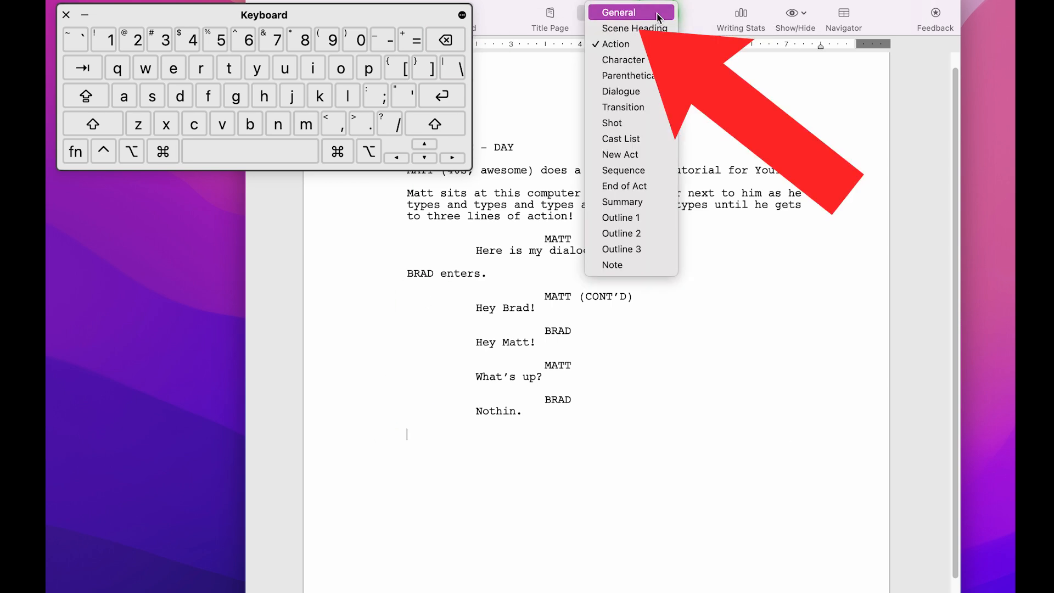
left_click(636, 109)
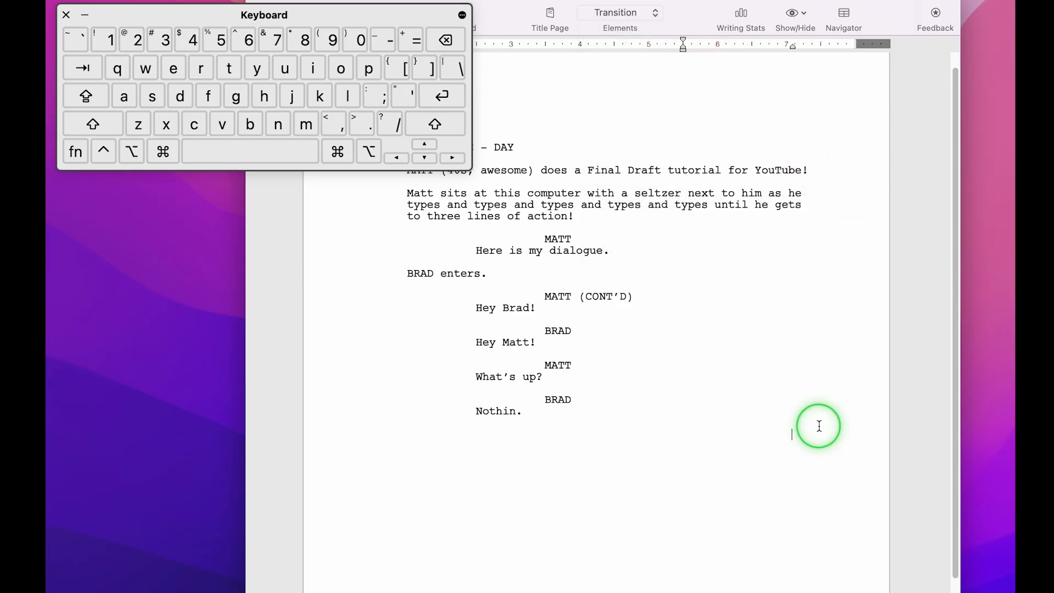
type("f")
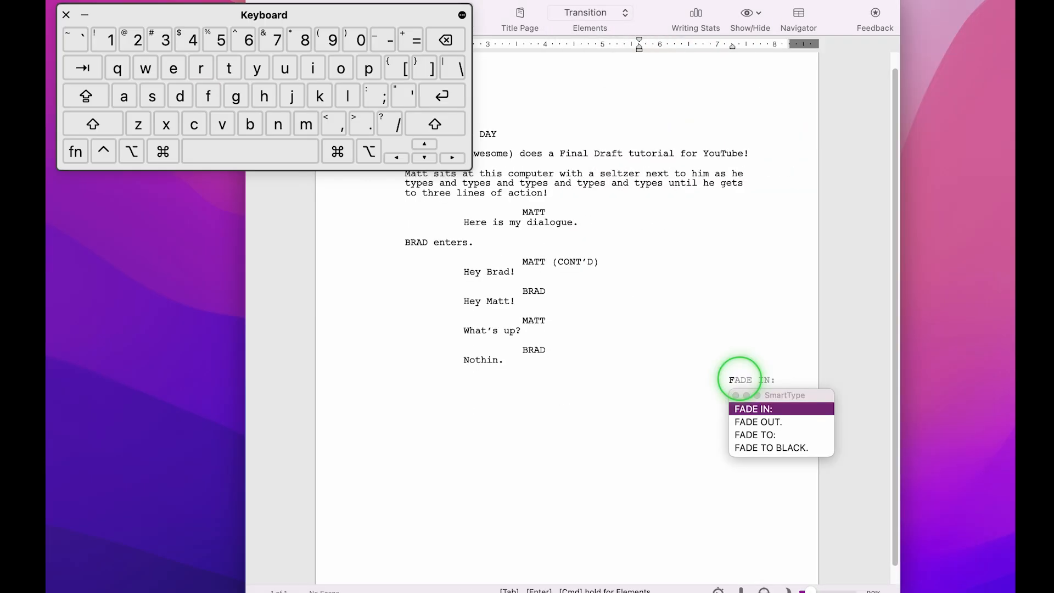
key("BackSpace")
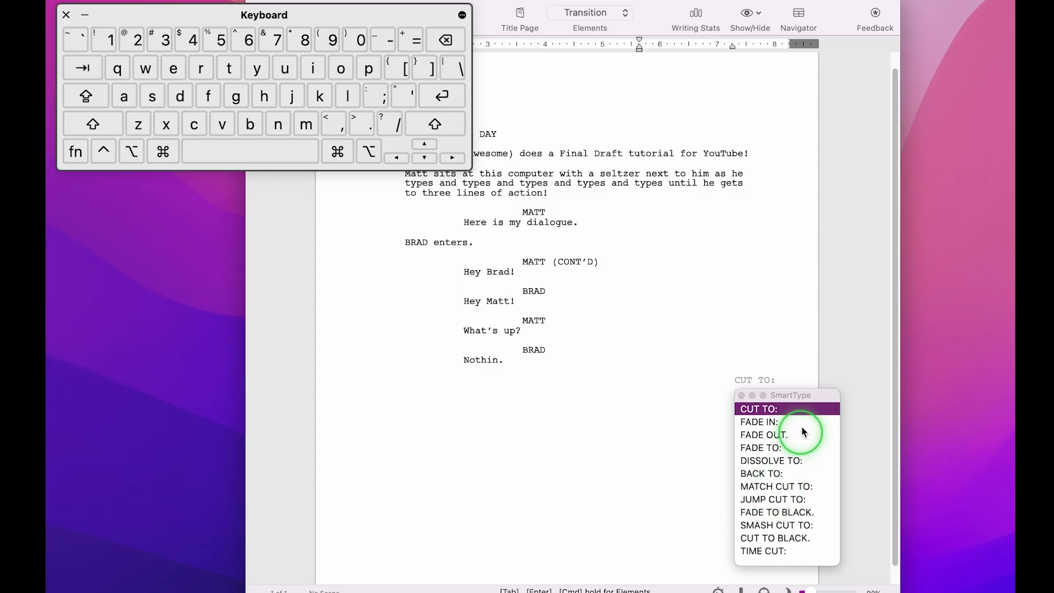
left_click(777, 459)
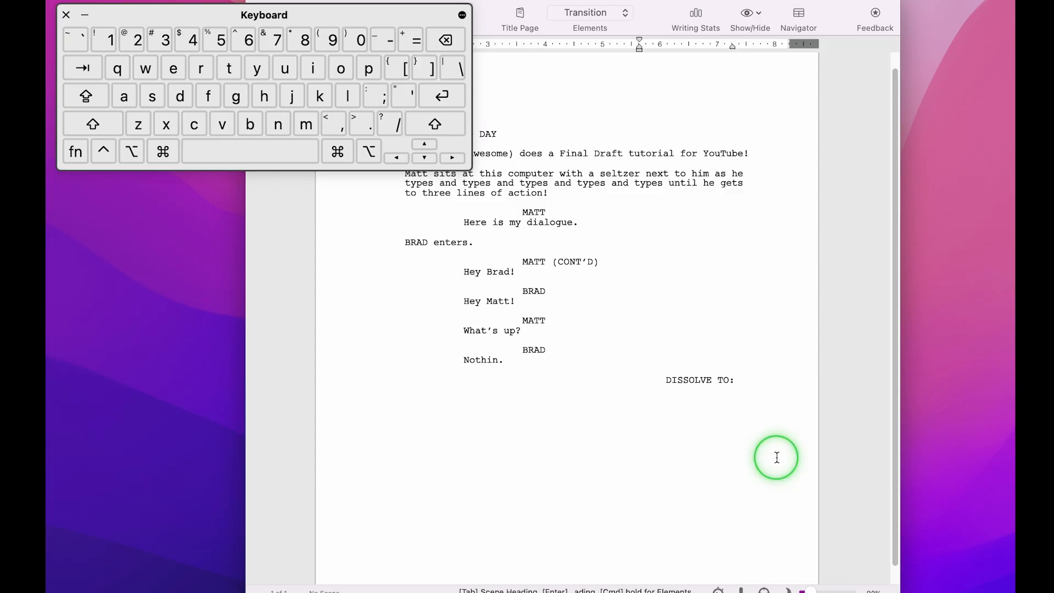
key("Return")
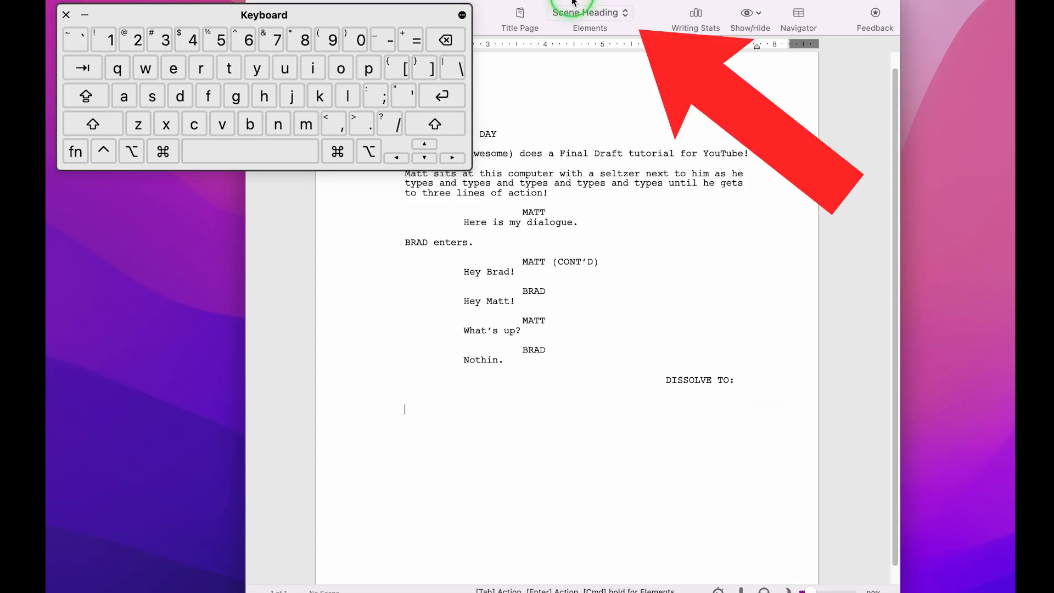
- Write the scene heading "EXT. HOUSE - DAY" after the transition, followed by the action line "Out to the car they go."
type("EXT. H")
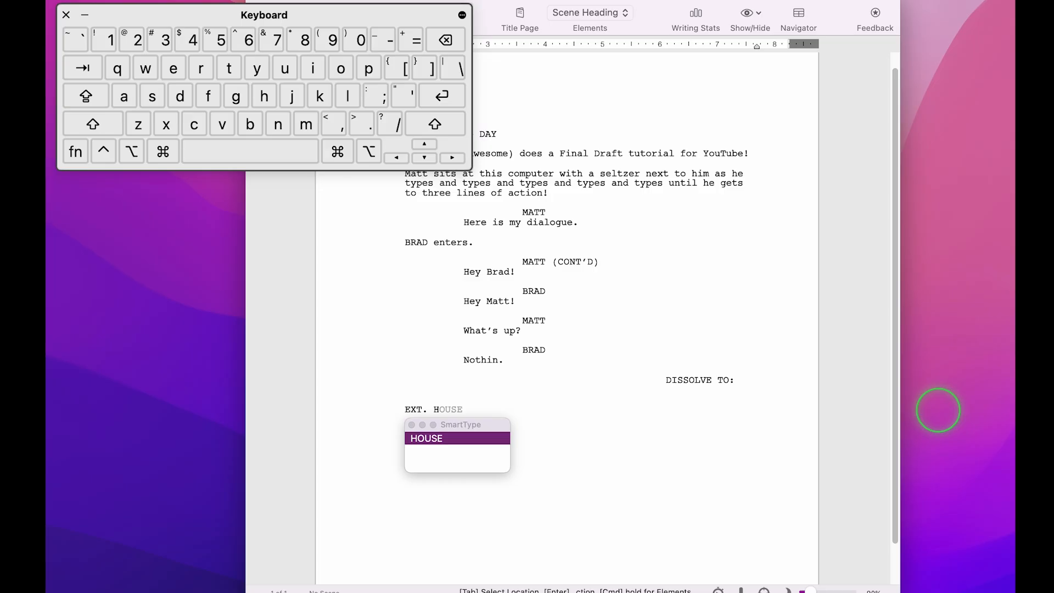
key("Tab")
type("-")
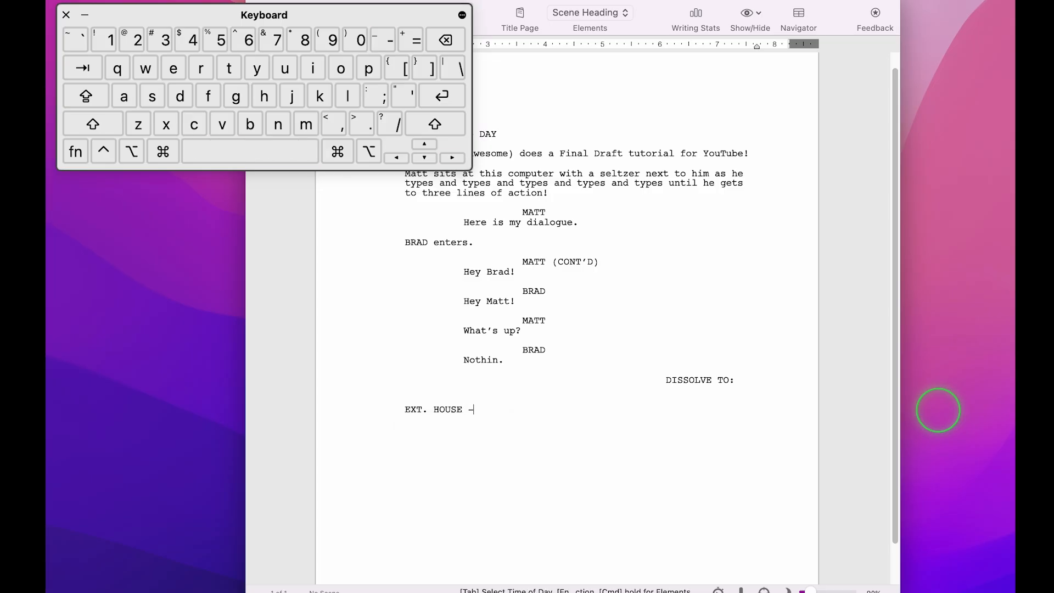
type(" DAY")
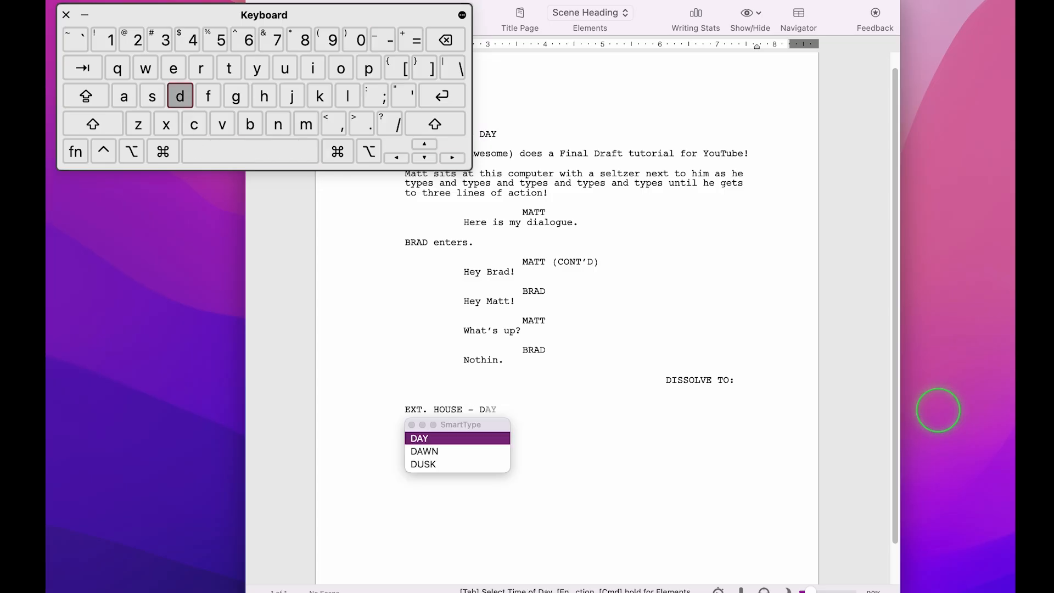
key("Return")
type("Out to the car they go.")
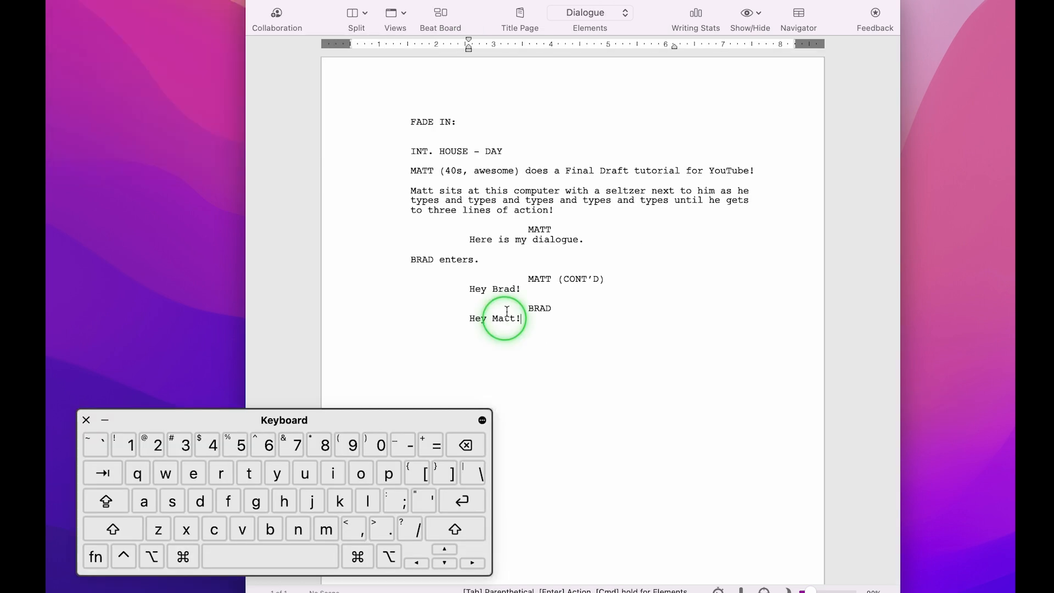
- Delete all dialogue and action after the paragraph ending "to three lines of action!", leaving a blank action line
left_click_drag(542, 314, 375, 258)
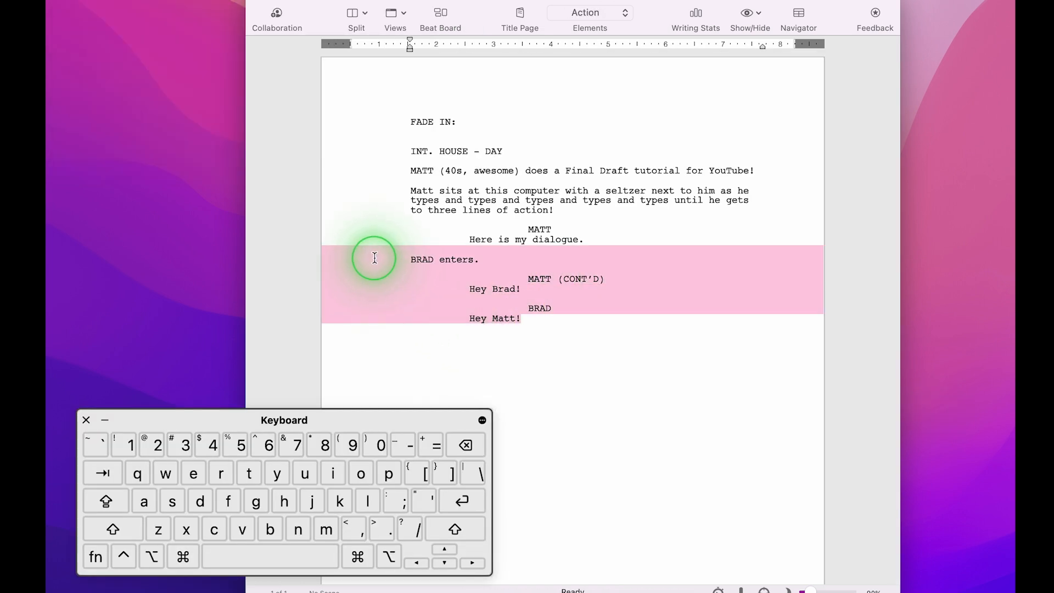
key("BackSpace")
key("BackSpace")
key("BackSpace")
key("BackSpace")
key("BackSpace")
key("BackSpace")
key("BackSpace")
key("BackSpace")
key("BackSpace")
key("BackSpace")
key("BackSpace")
key("BackSpace")
key("BackSpace")
key("BackSpace")
key("BackSpace")
key("BackSpace")
key("BackSpace")
key("BackSpace")
key("BackSpace")
key("BackSpace")
key("BackSpace")
key("BackSpace")
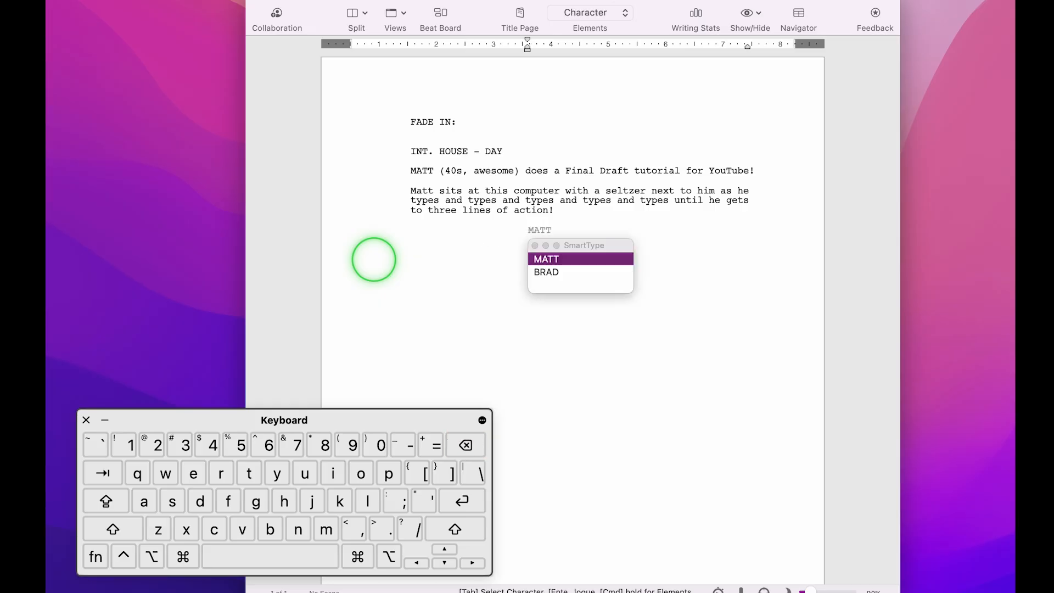
key("BackSpace")
key("Return")
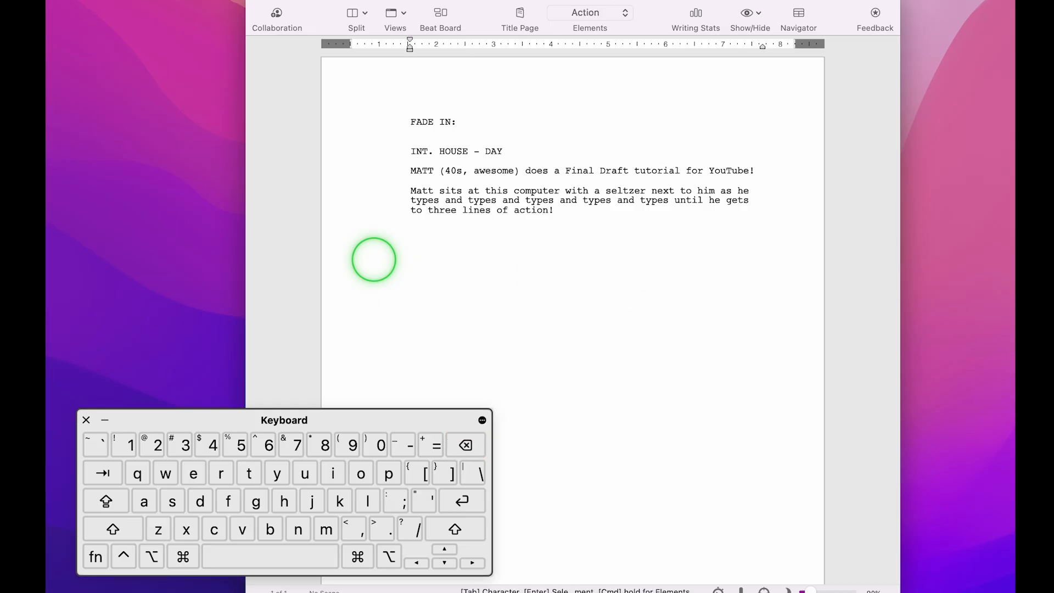
- Try different ways of switching the blank action line to the Character element, returning it to Action
key("Tab")
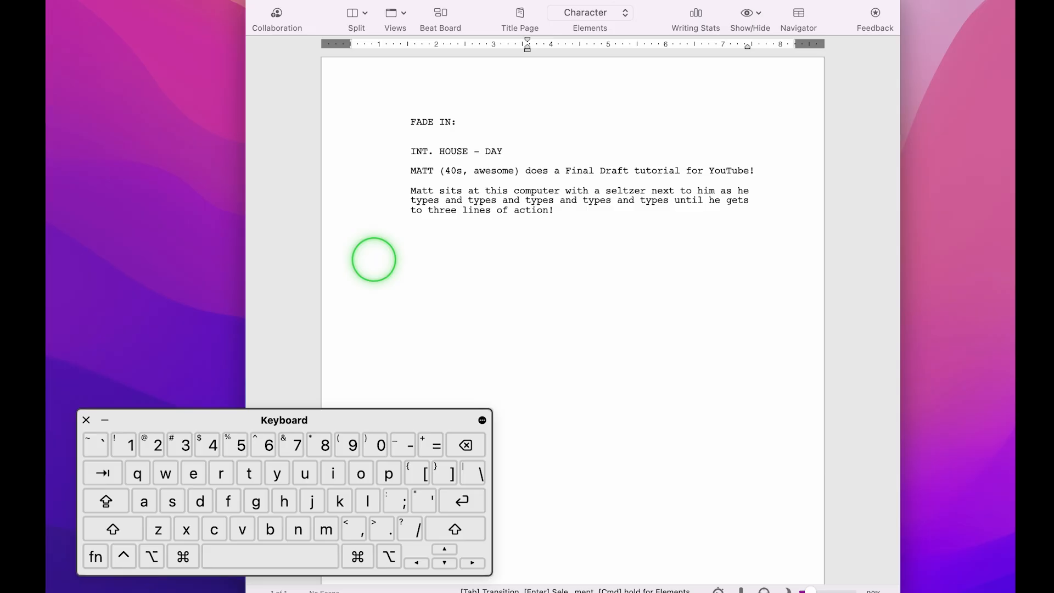
key("BackSpace")
key("Return")
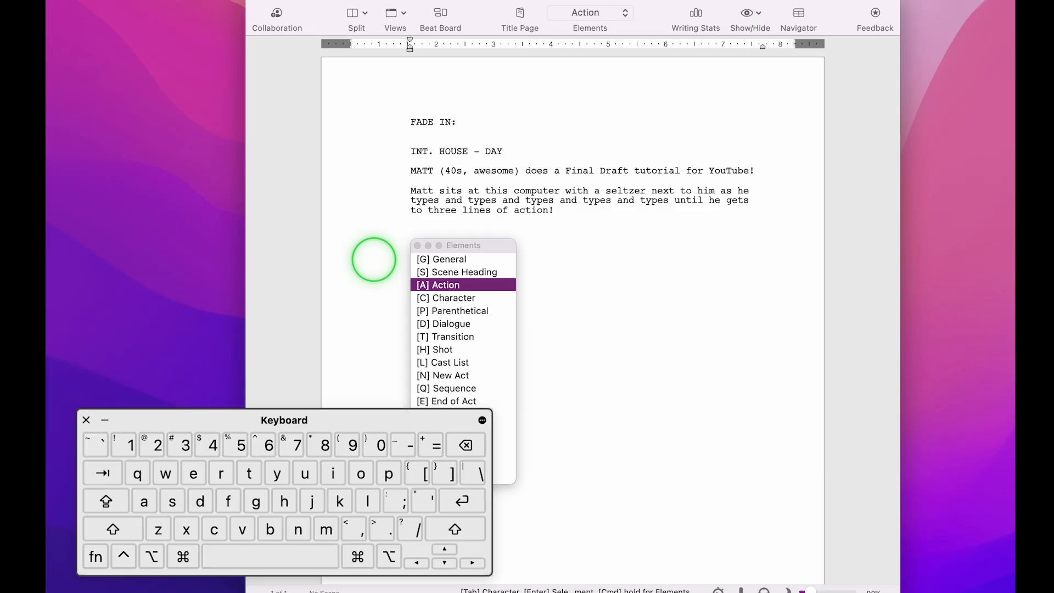
key("Down")
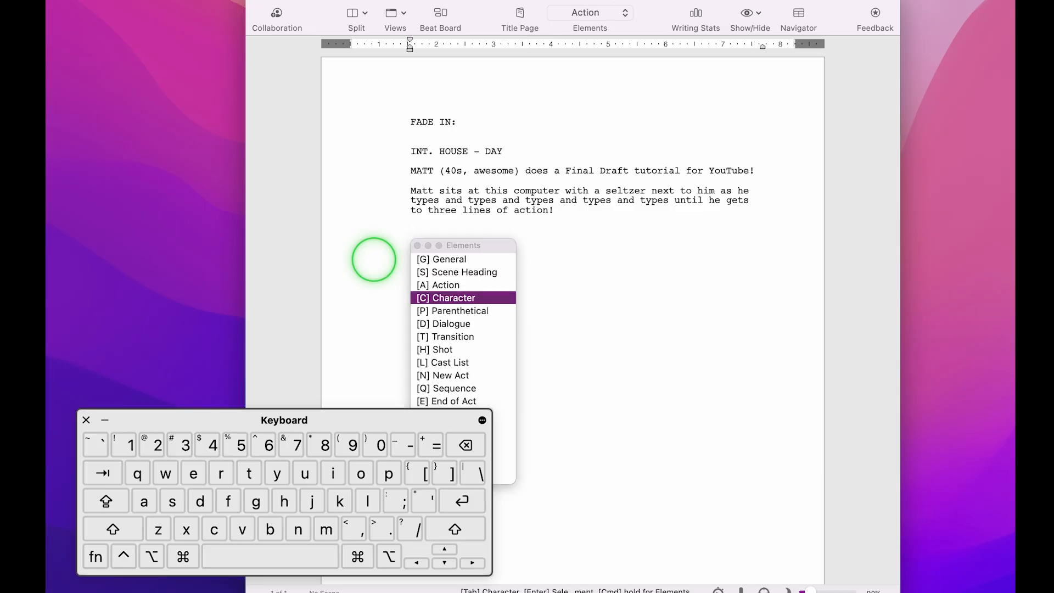
key("Escape")
key("BackSpace")
key("Return")
key("Return")
key("c")
key("BackSpace")
key("Return")
- Add a Character cue for the lead with the (V.O.) extension and the dialogue "I'm talking to myself."
left_click(653, 11)
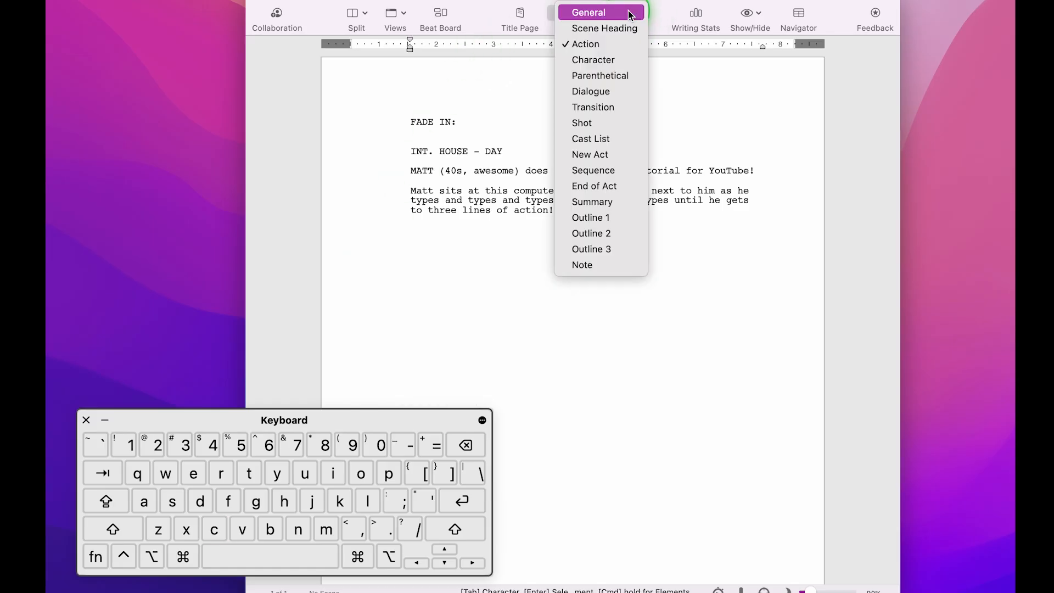
left_click(591, 57)
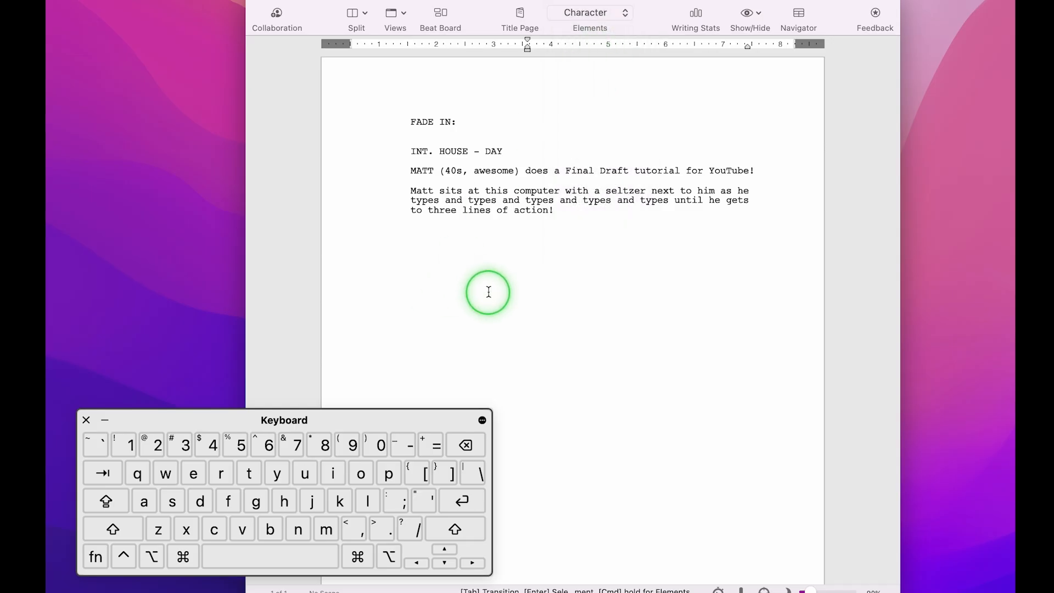
type("MATT")
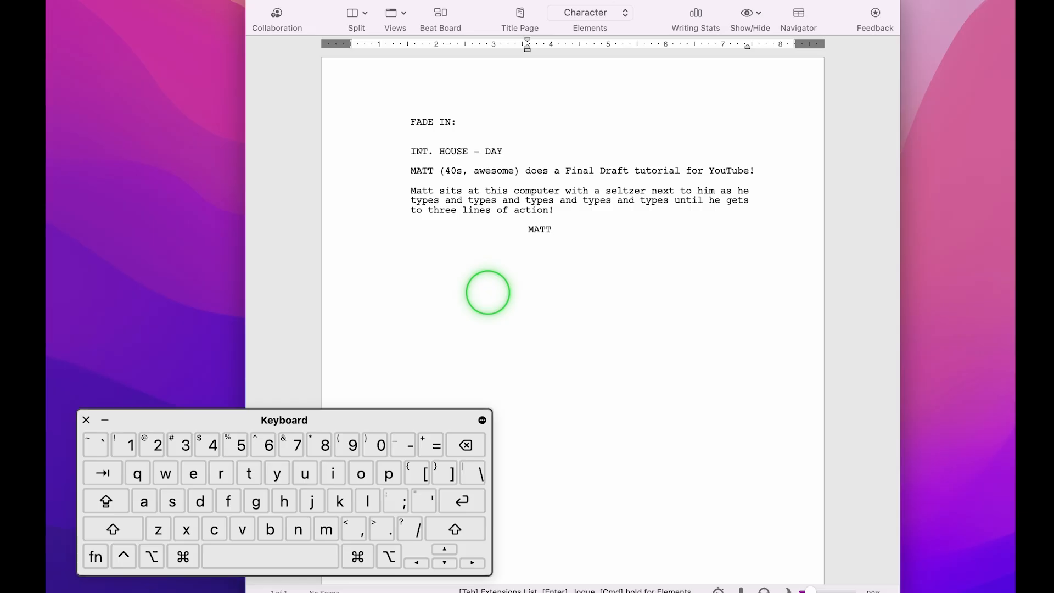
key("Tab")
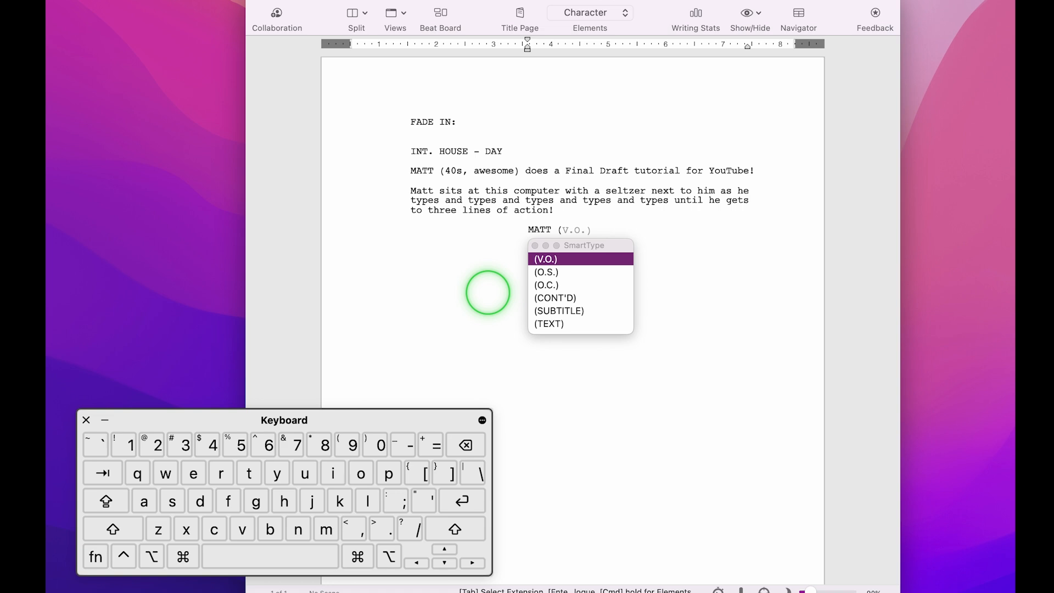
key("Return")
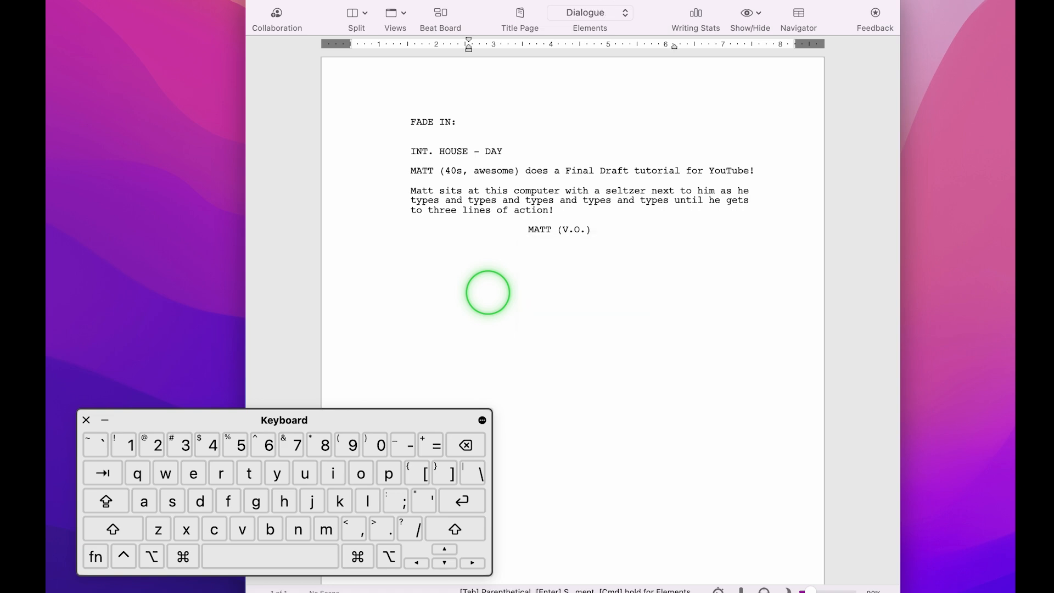
type("I'm talking")
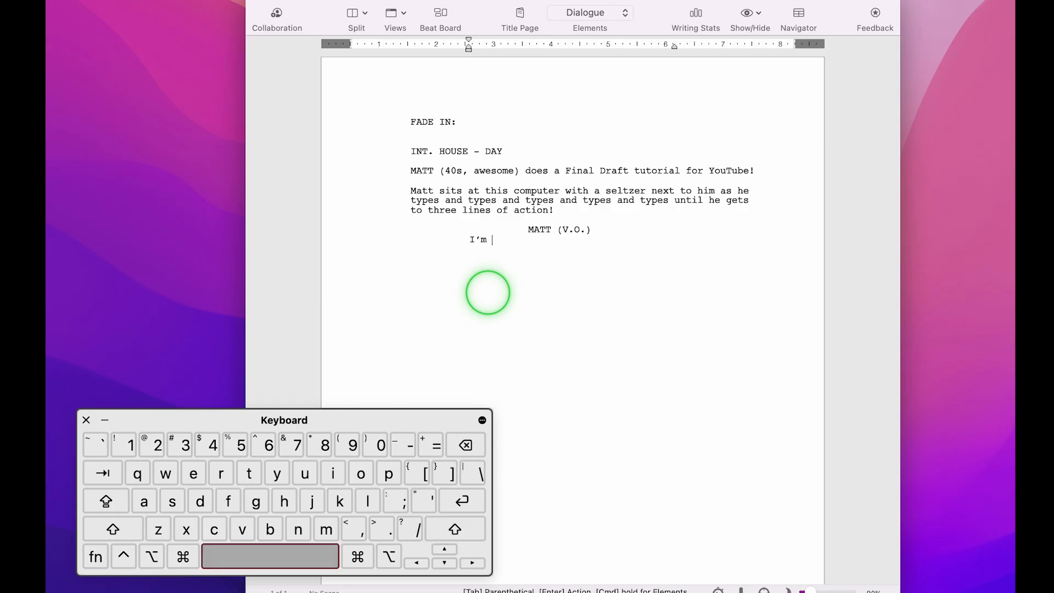
type(" to myself.")
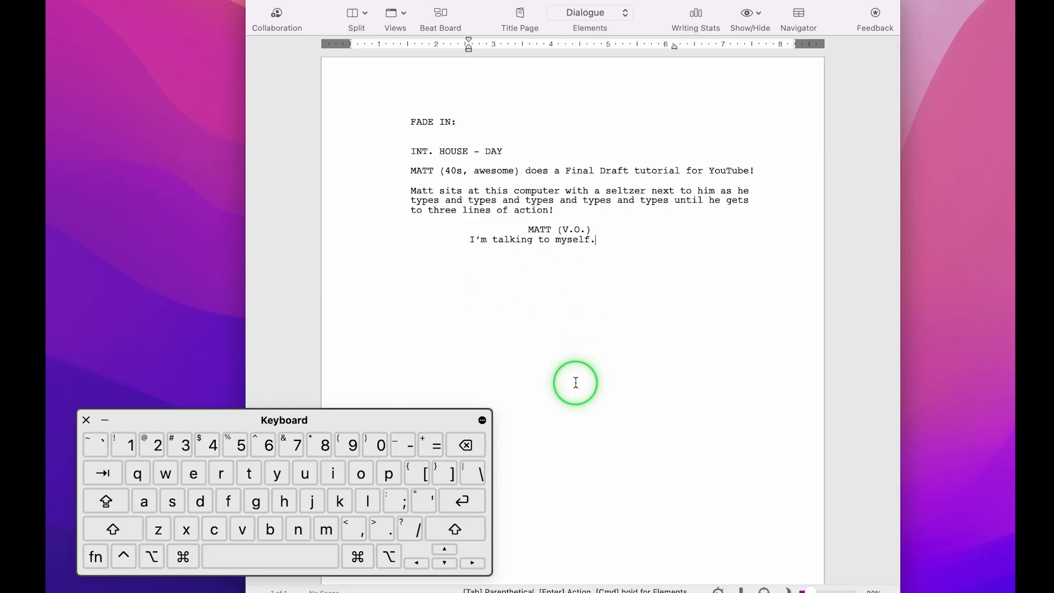
- Insert an action line above the lead's voice-over cue saying that he is on the phone
left_click(565, 210)
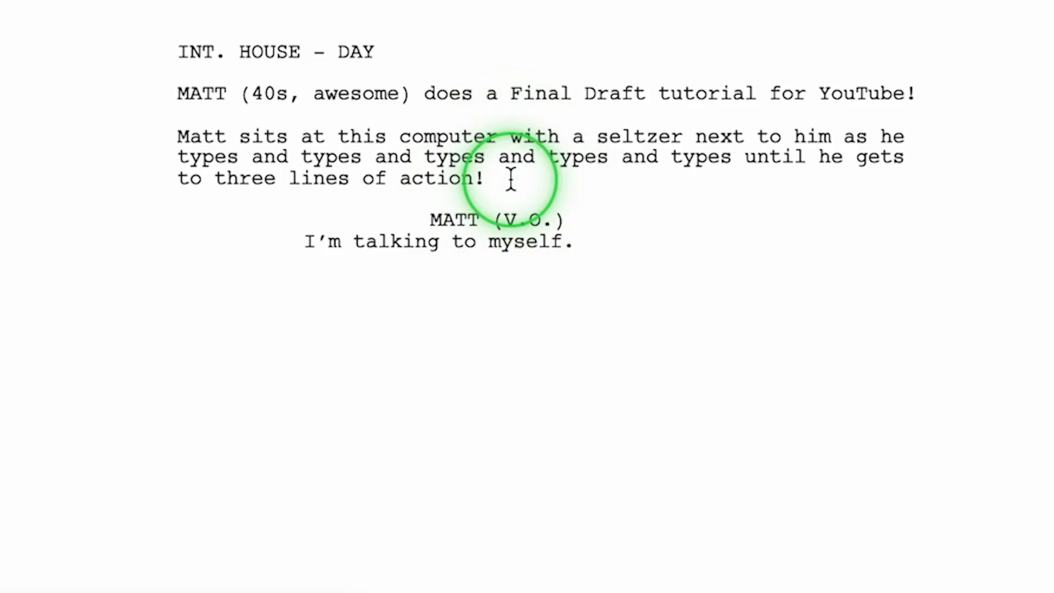
key("Return")
type("Matt is on the")
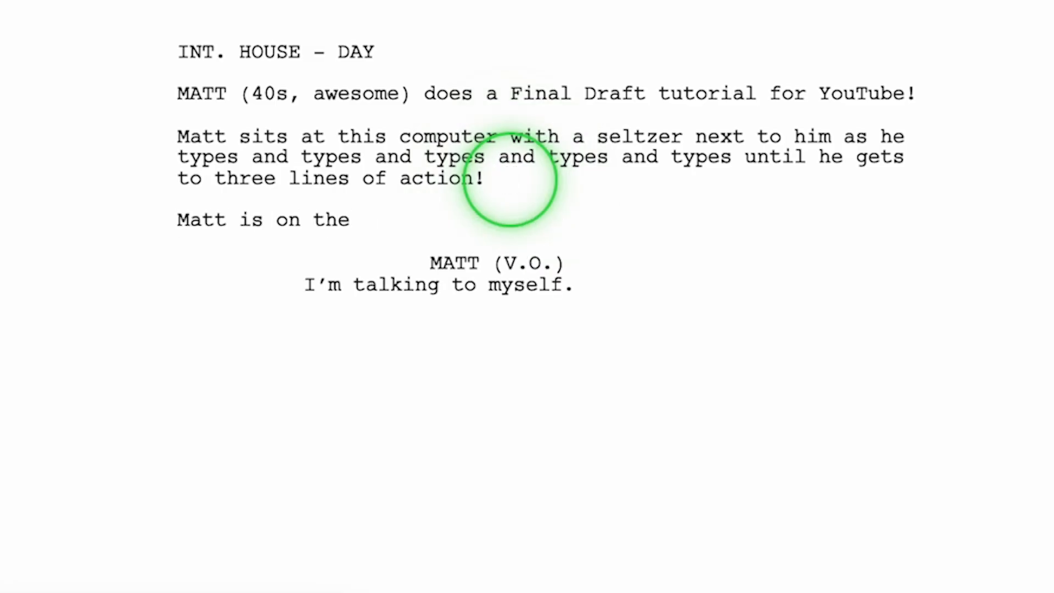
type(" phone.")
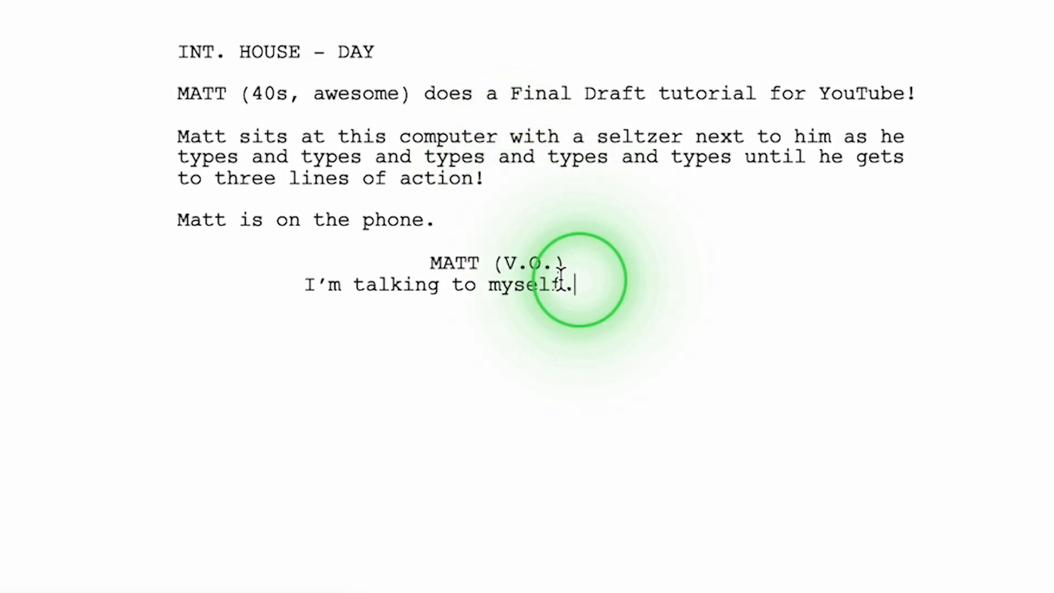
- Replace the lead's (V.O.) extension and dialogue with the extension (PHONE), and start a blank dialogue line
left_click_drag(575, 283, 494, 263)
key("BackSpace")
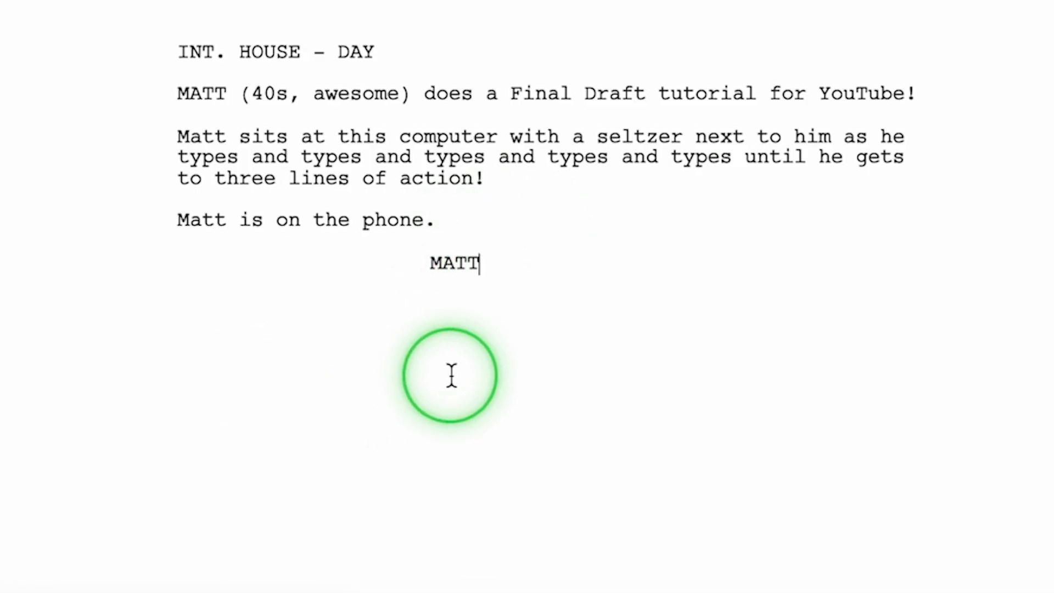
type("(")
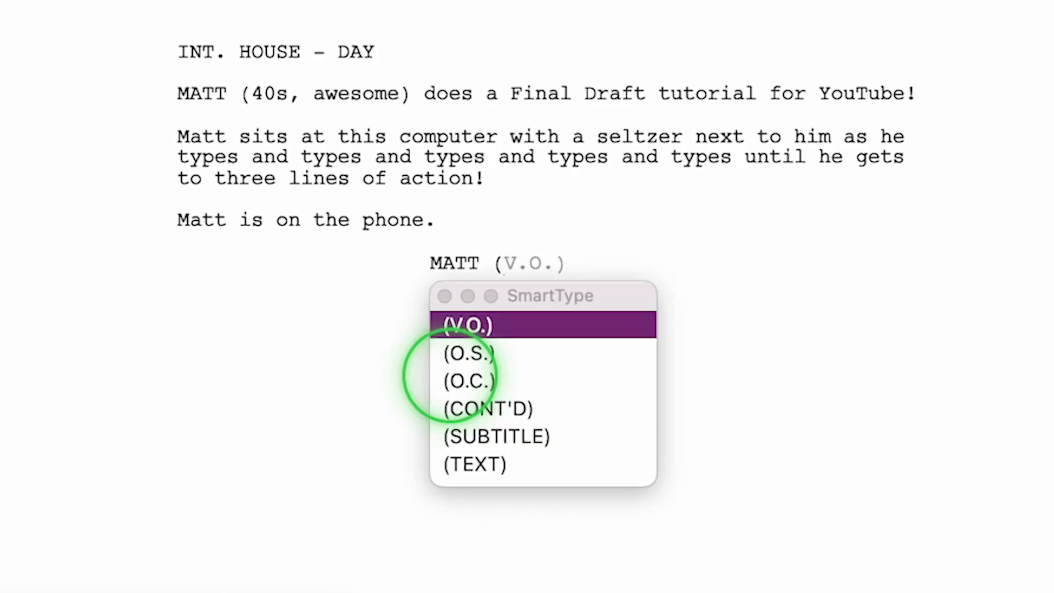
type("PHONE)")
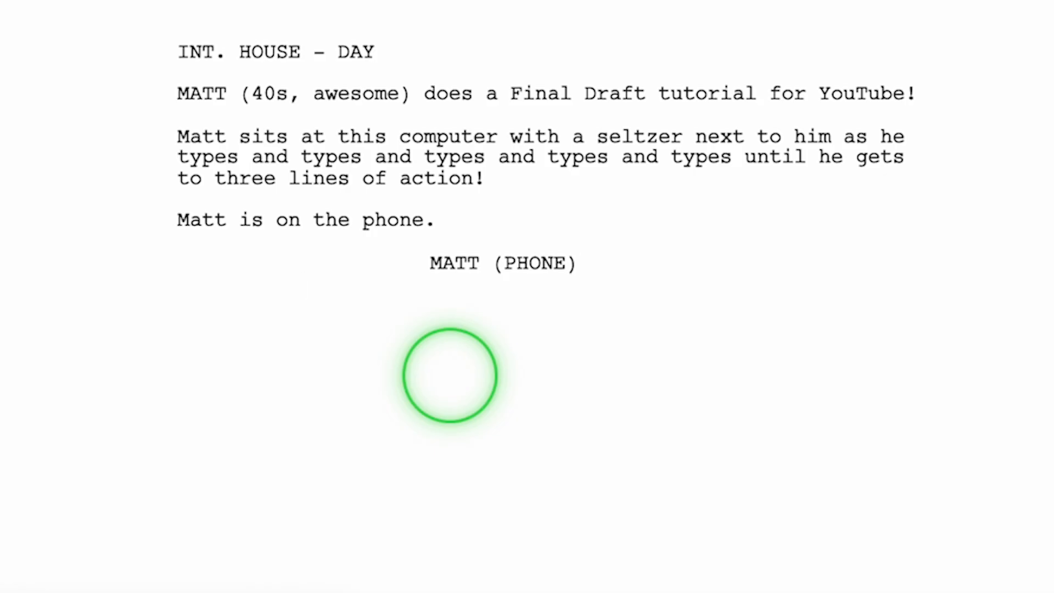
key("Return")
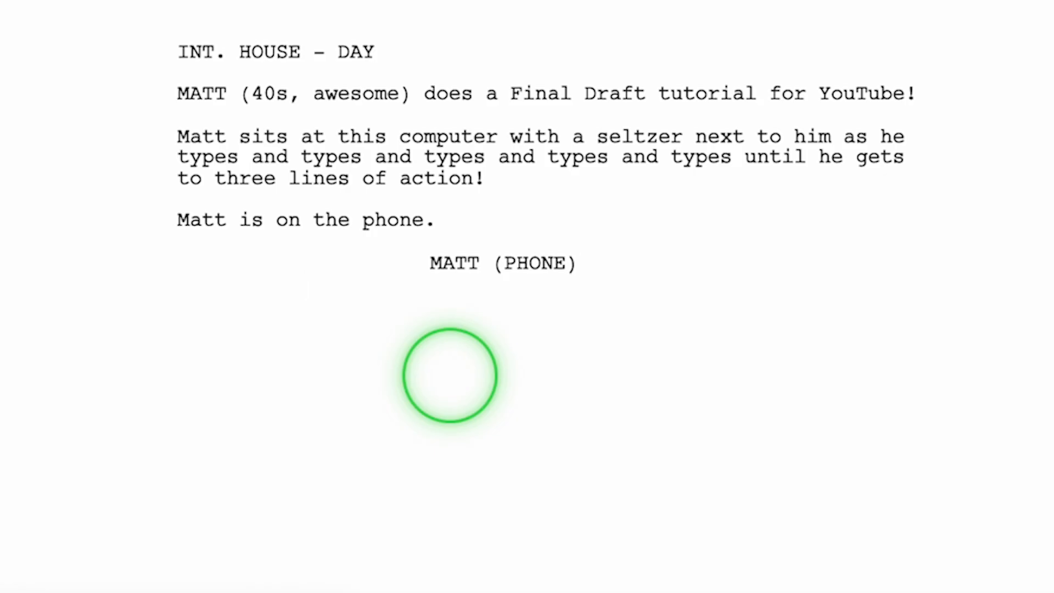
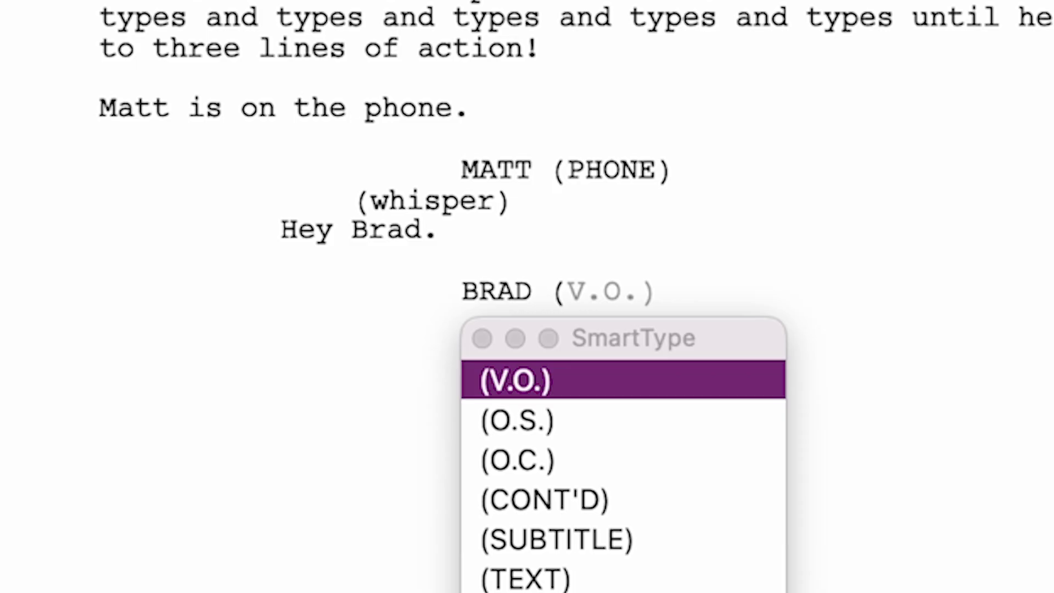
- Complete the second character's cue with the (PHONE) extension and start a dialogue line
type("P")
key("Return")
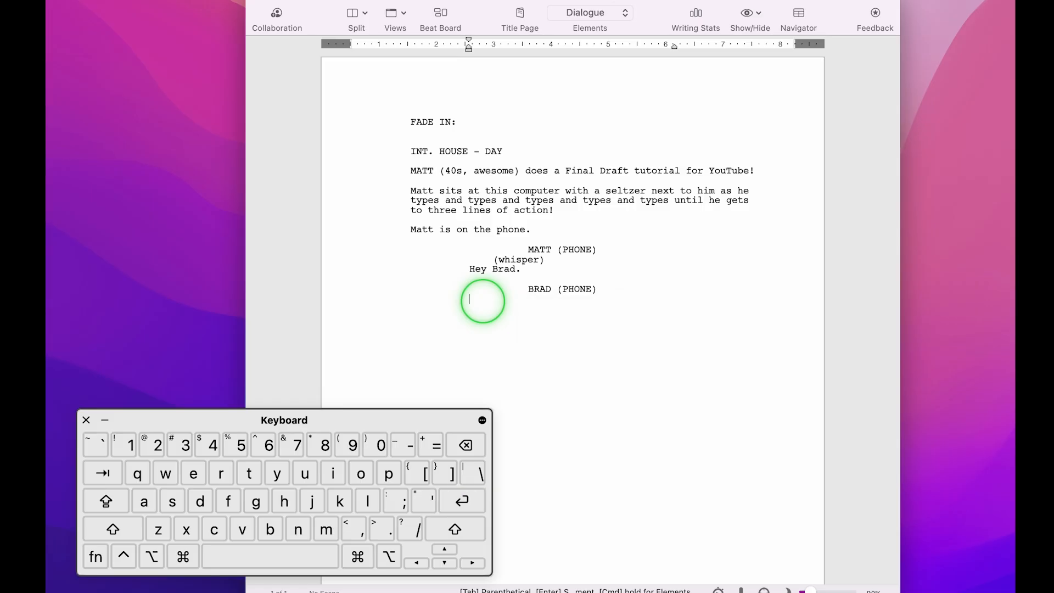
- Try the Parenthetical element on the blank line under the second character's cue, and return it to Dialogue
left_click(625, 13)
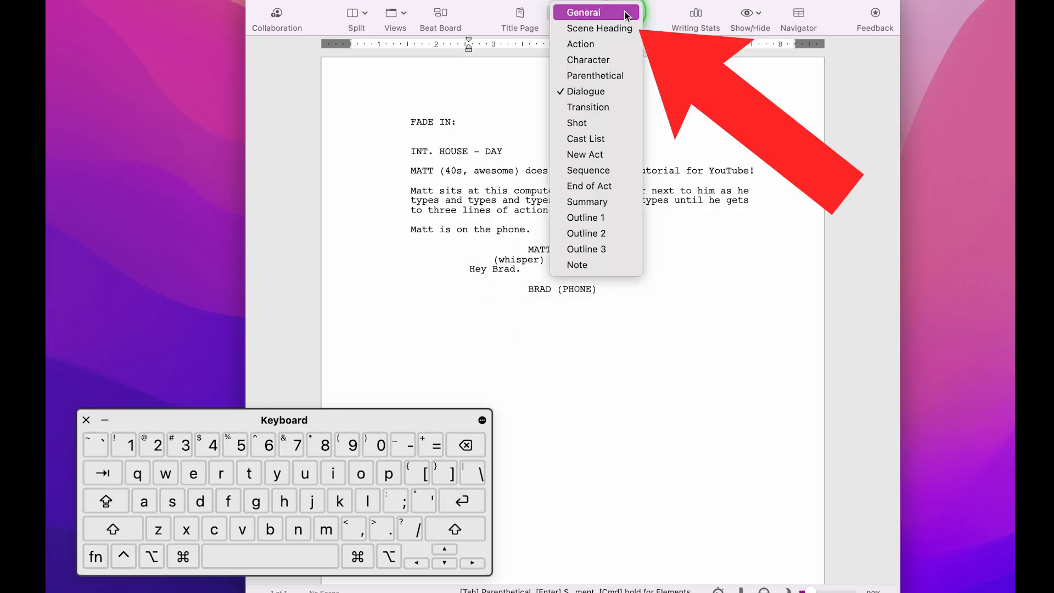
left_click(607, 72)
key("BackSpace")
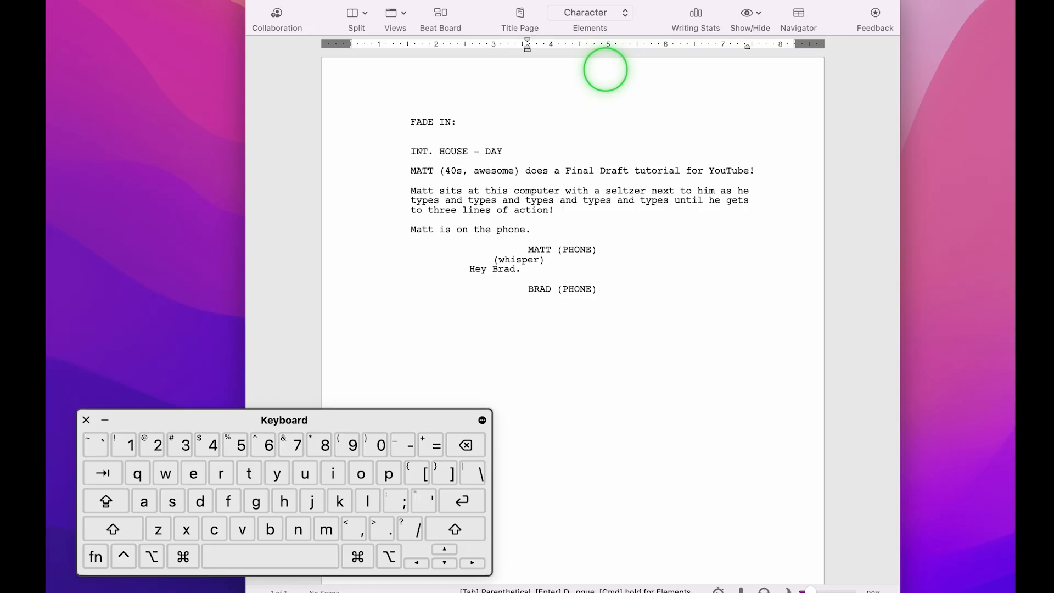
key("super")
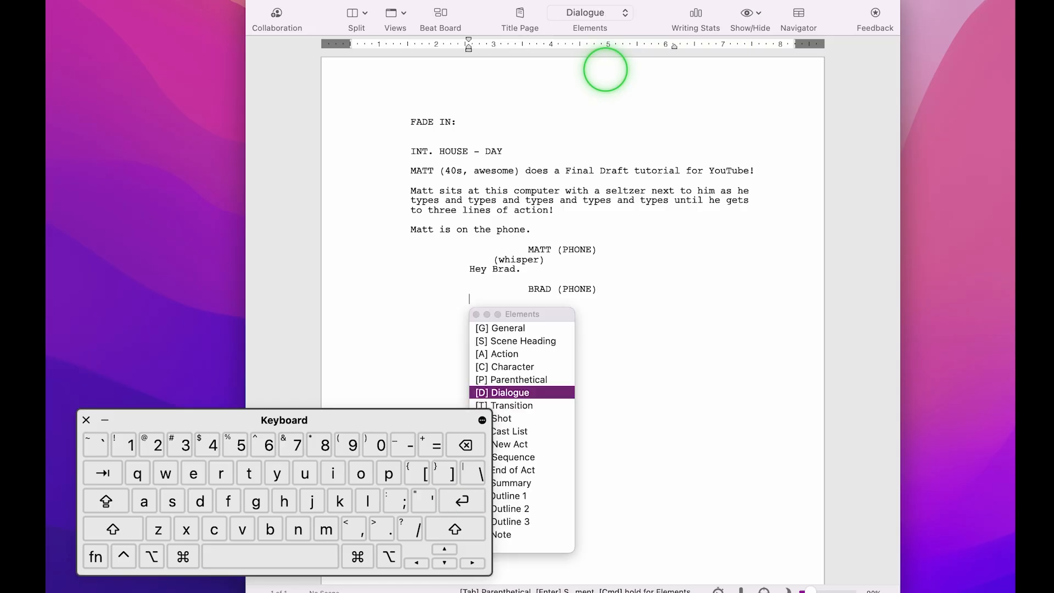
key("p")
key("BackSpace")
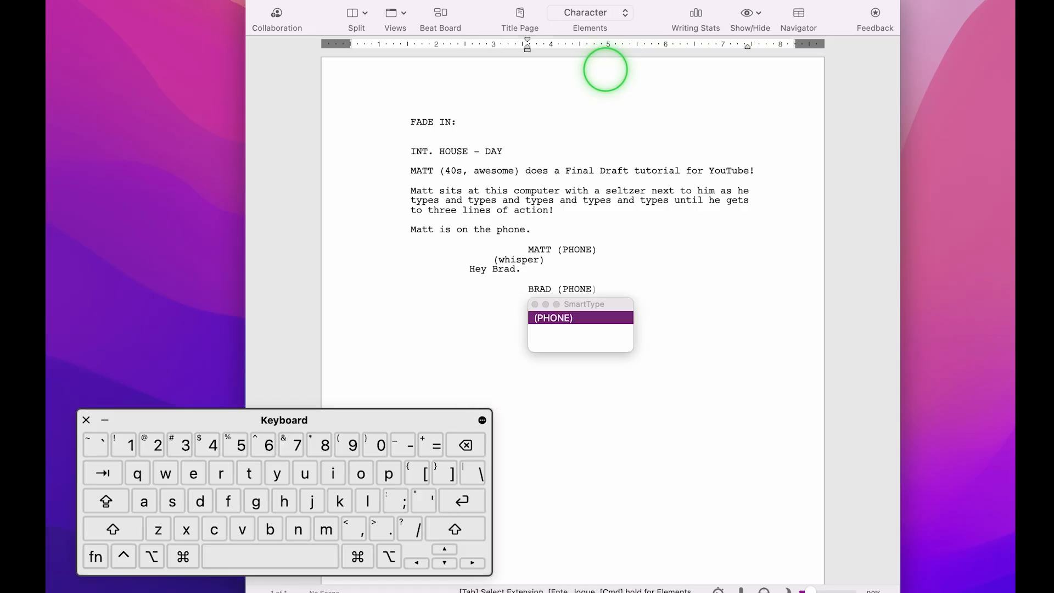
key("Return")
- Change the blank line under the second character's cue to Parenthetical and enter "yells"
key("Return")
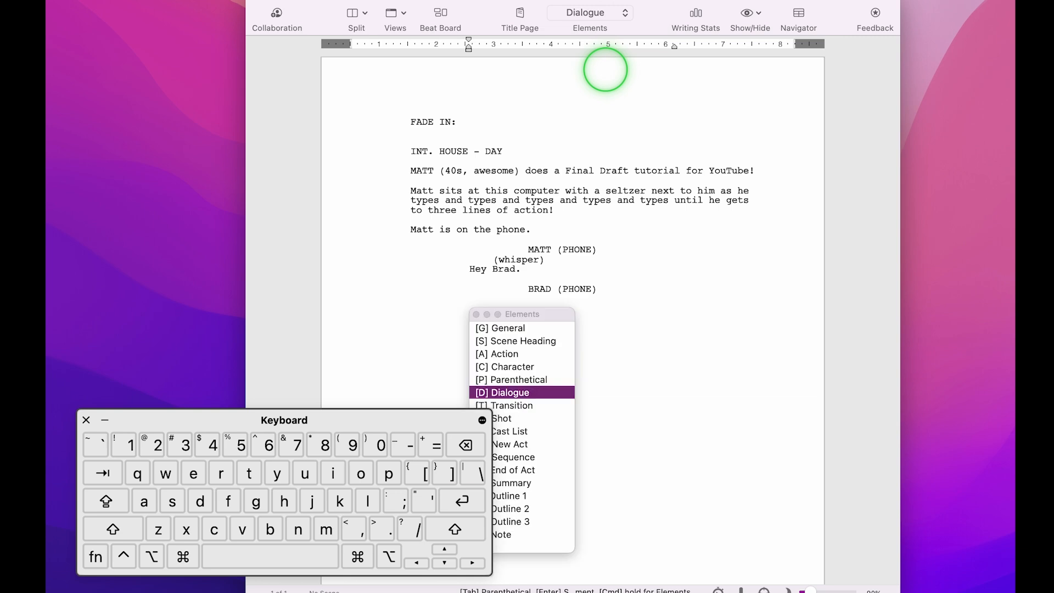
key("Up")
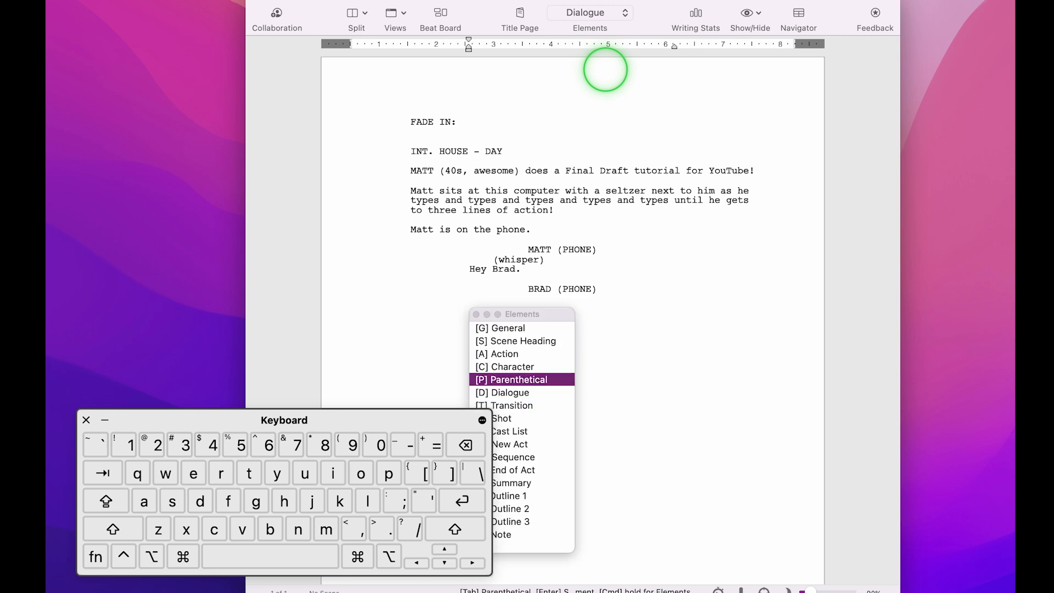
key("Return")
type("yells")
key("Return")
- Enter the second character's all-caps dialogue, greeting the lead by name with four exclamation marks and asking "WHY ARE YOU WHISPERING?"
type("HEY MA")
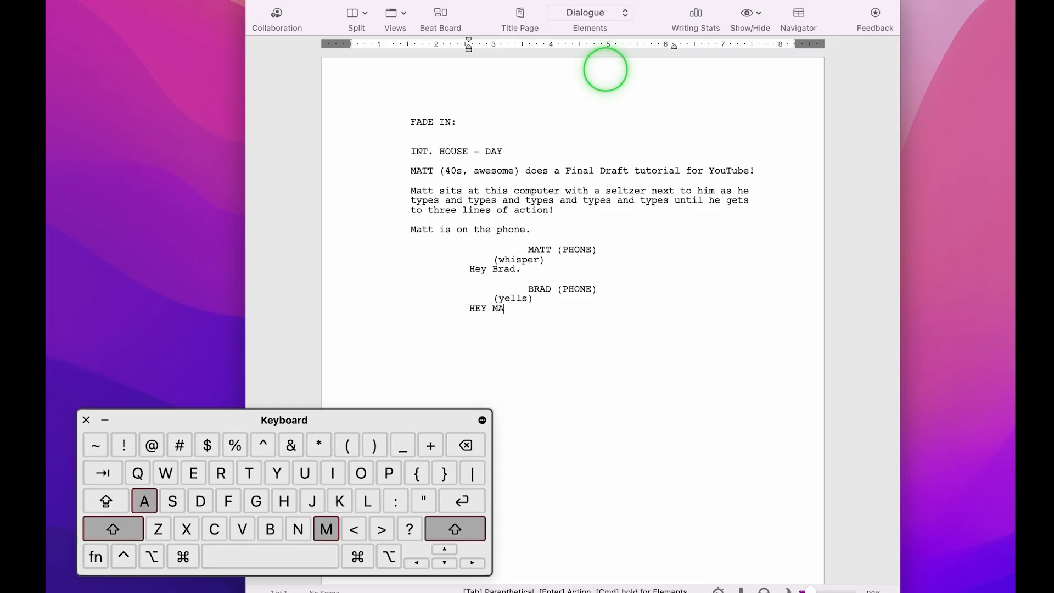
type("TT!!!! WH")
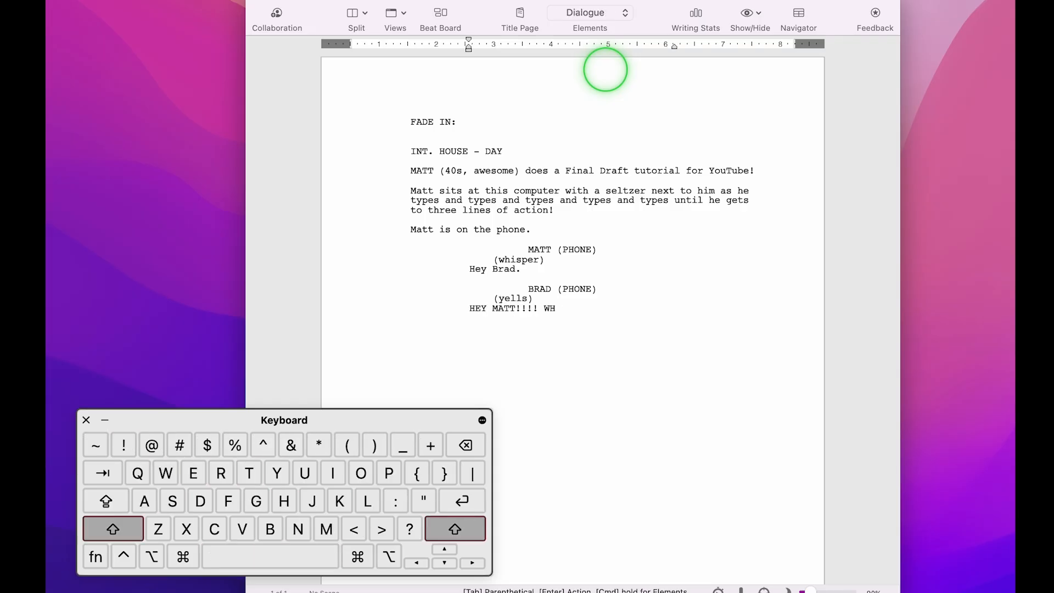
type("Y ARE YOU WHIS")
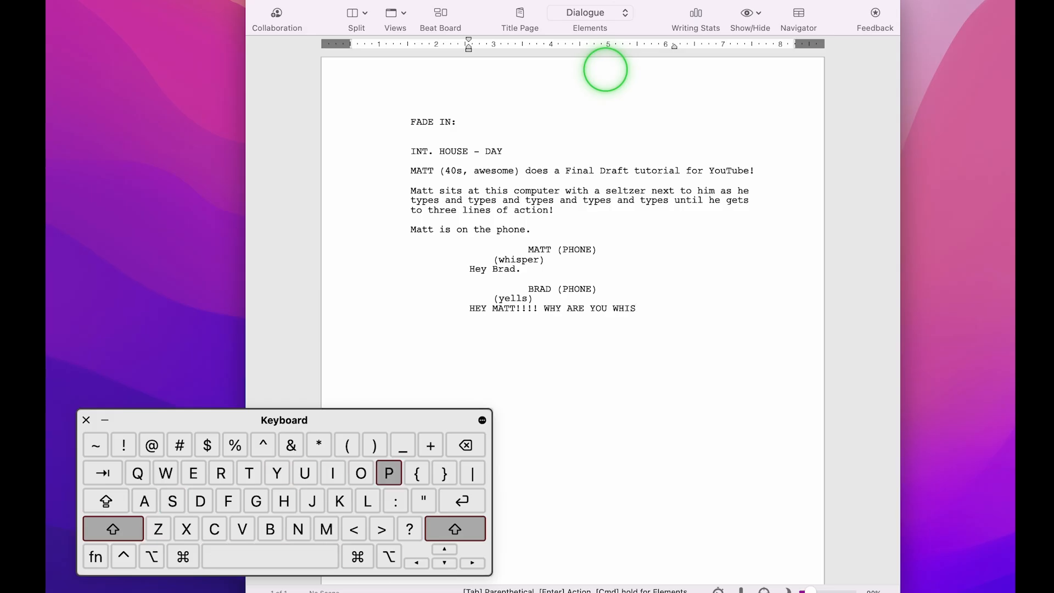
type("PERING?")
key("Return")
key("Return")
key("Escape")
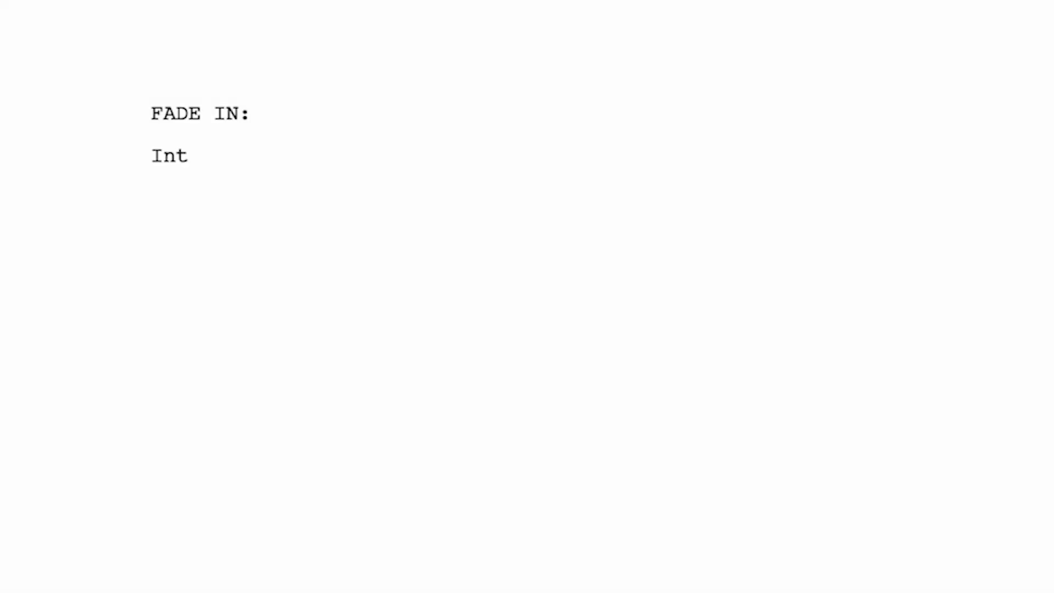
- Enter the scene heading INT. SLUGLINE - DAY and add a CHARACTER cue with the (O.C.) extension below the action block
type(". SLUGLINE")
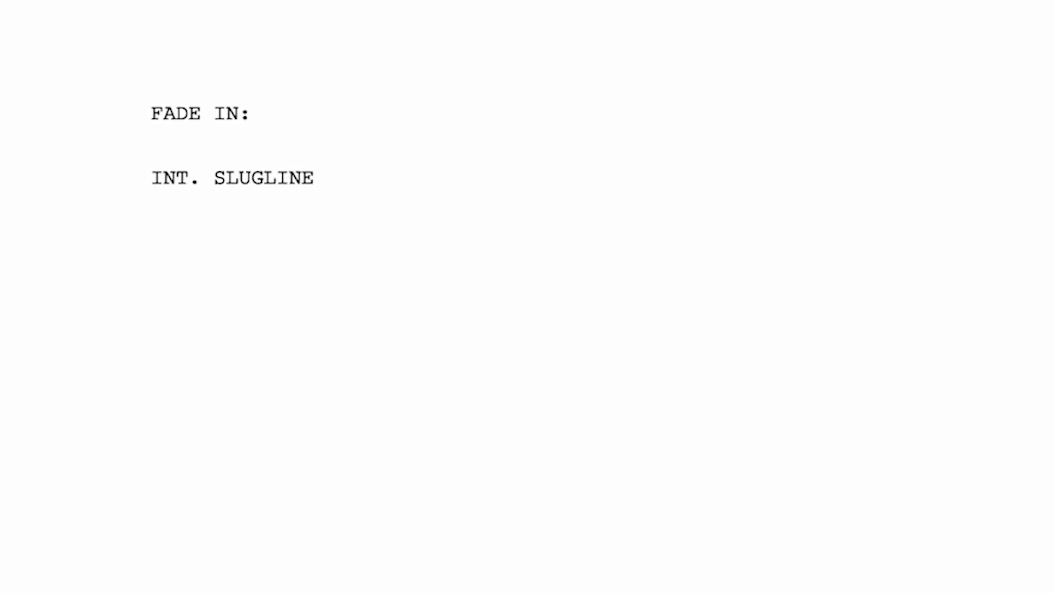
type(" DA")
key("Return")
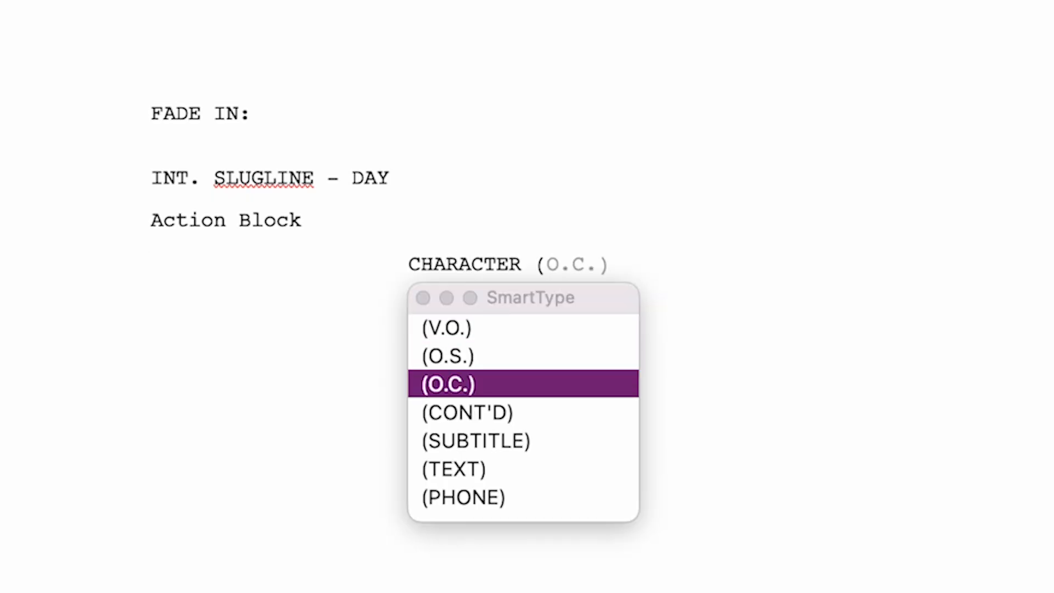
key("Return")
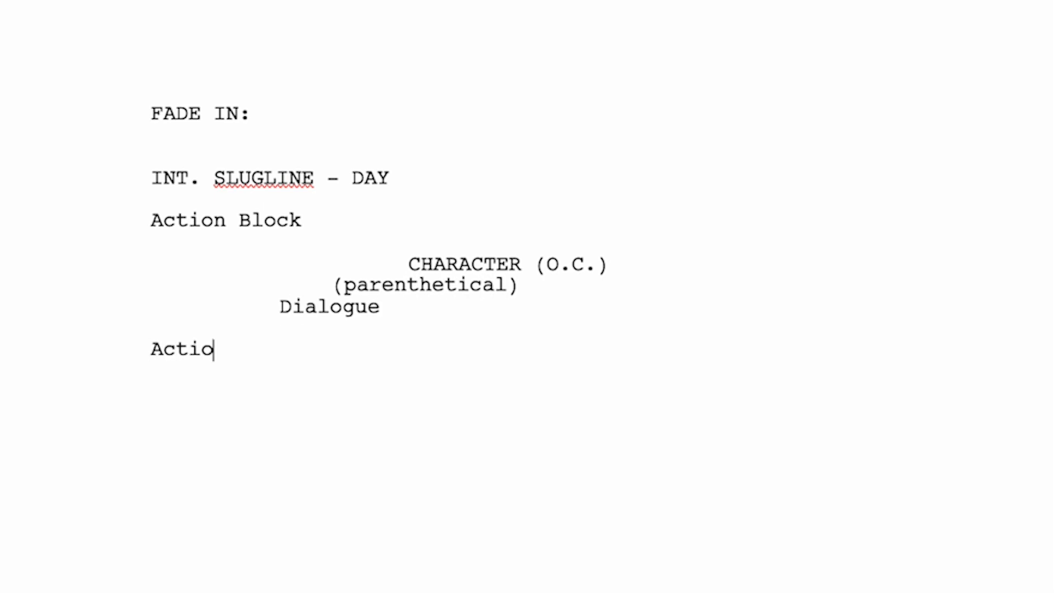
- Finish the Action line below the dialogue and add a Transition element reading TRANSITION
key("Return")
key("Return")
type("t")
type("TRANSITION")
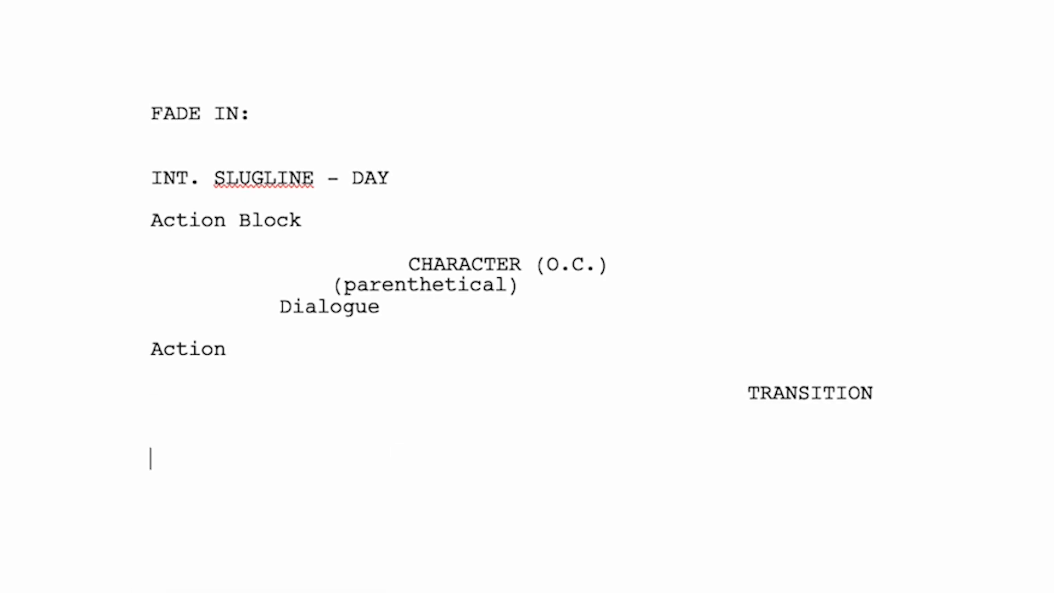
- Add the scene heading INT. NEW SLUGLINE - TIME OF DAY below the transition
key("Return")
type("INT. NEW")
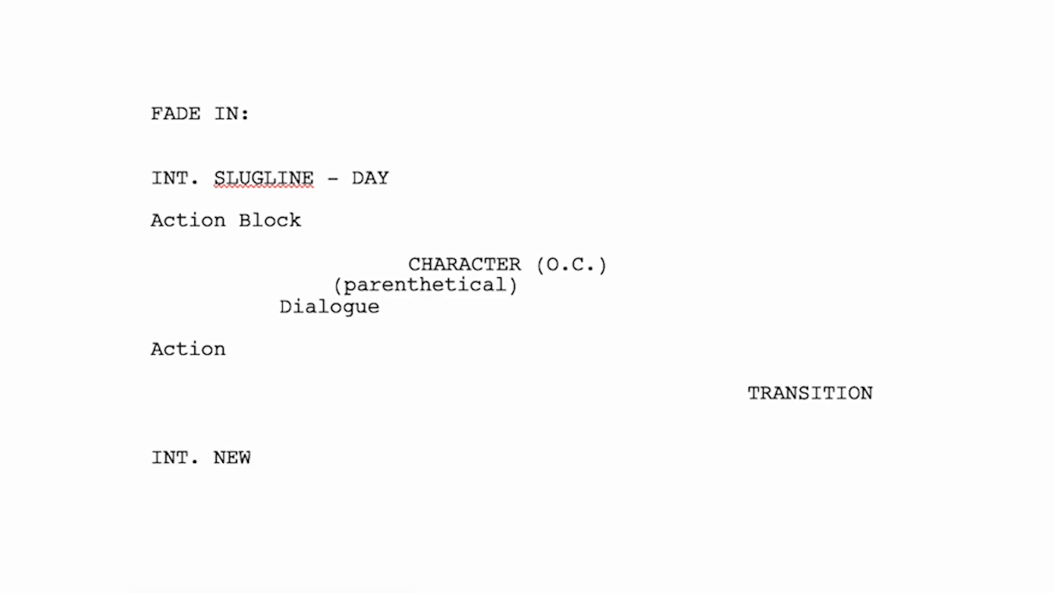
type("TIME OF DAY")
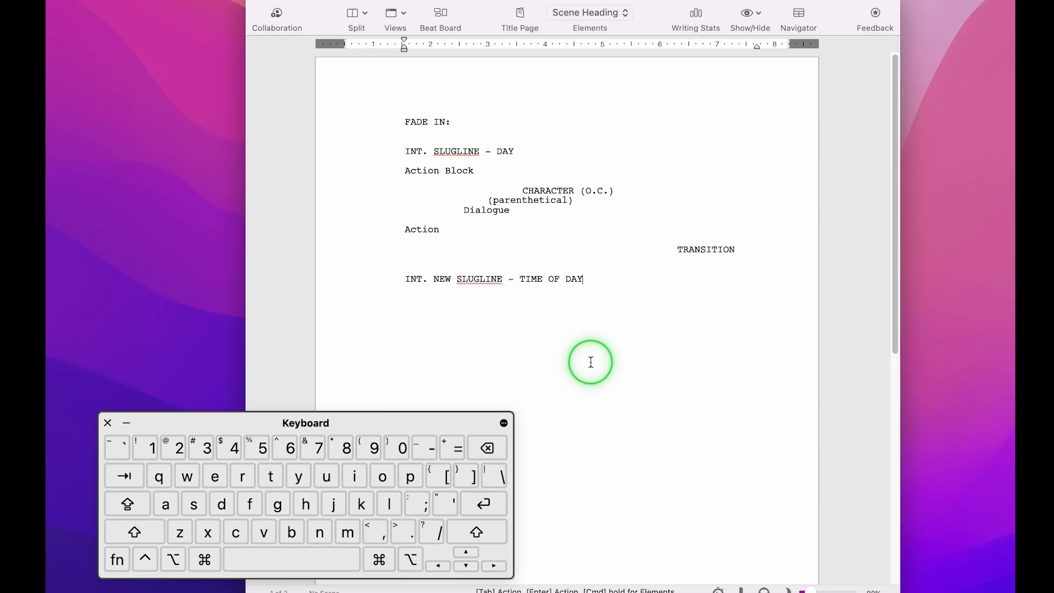
- Open the Navigator beside the script and look through its list of available columns
left_click(801, 22)
left_click_drag(482, 7, 336, 17)
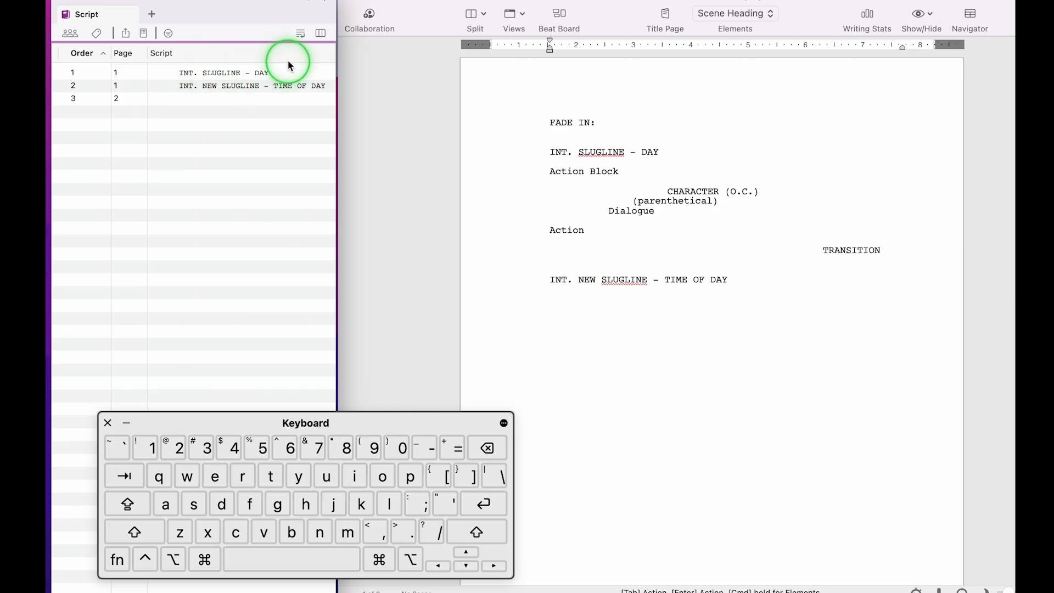
left_click(320, 34)
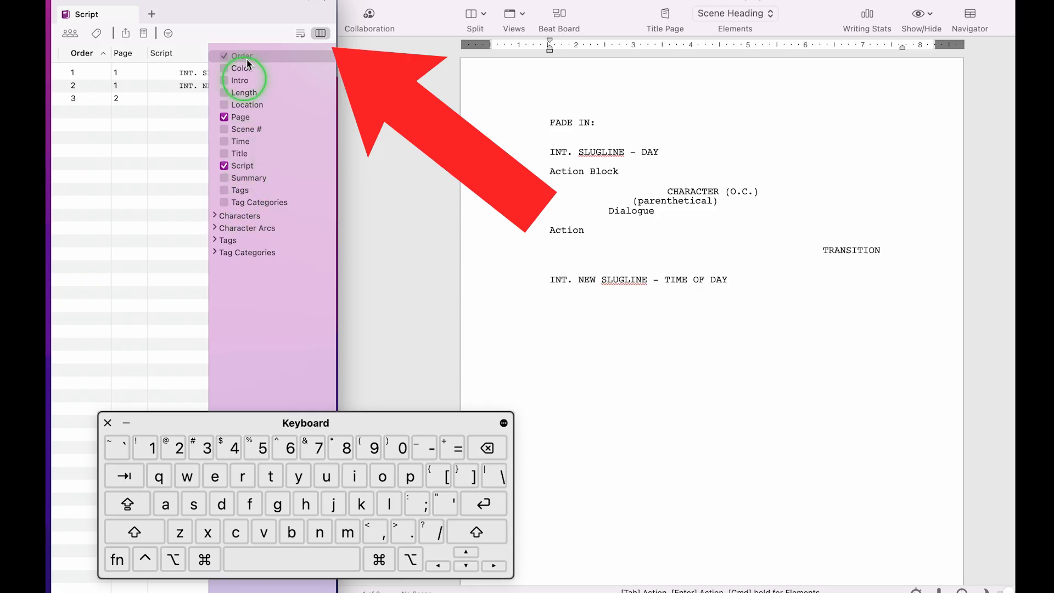
left_click(136, 228)
- Try the Page column after the Script column in the Navigator, and restore the original column order
left_click_drag(122, 53, 161, 48)
left_click_drag(271, 57, 91, 58)
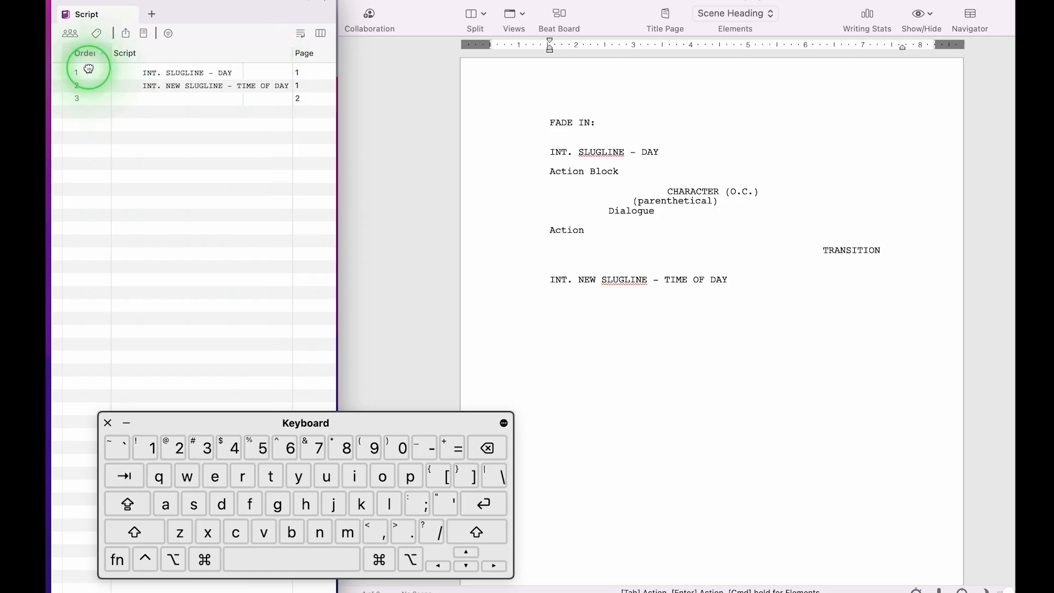
left_click_drag(304, 46, 123, 52)
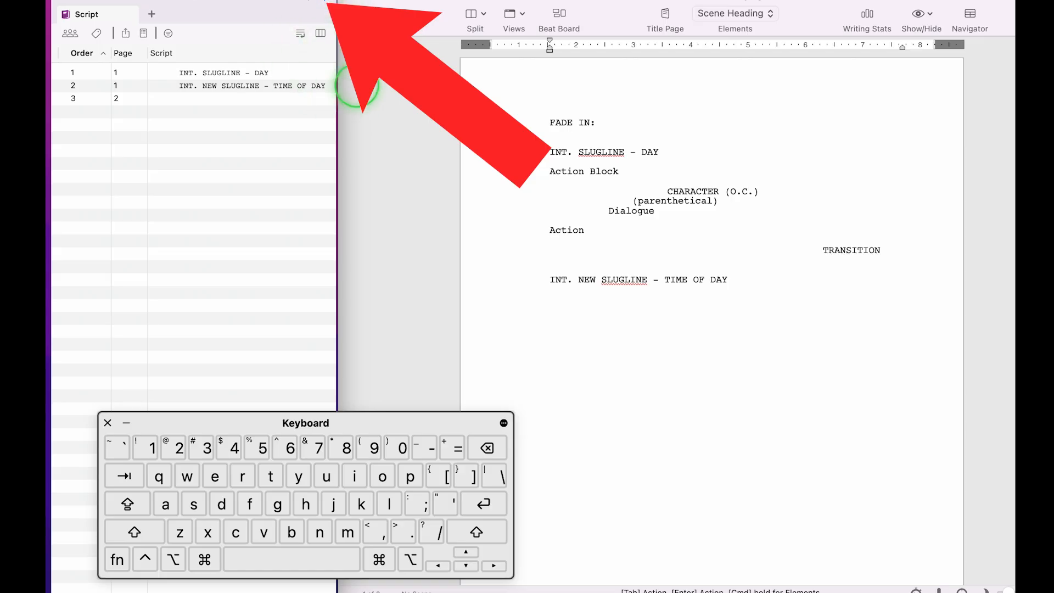
mouse_move(439, 4)
left_mouse_down()
mouse_move(313, 11)
mouse_move(219, 52)
mouse_move(373, 37)
mouse_move(209, 21)
mouse_move(446, 7)
left_mouse_up()
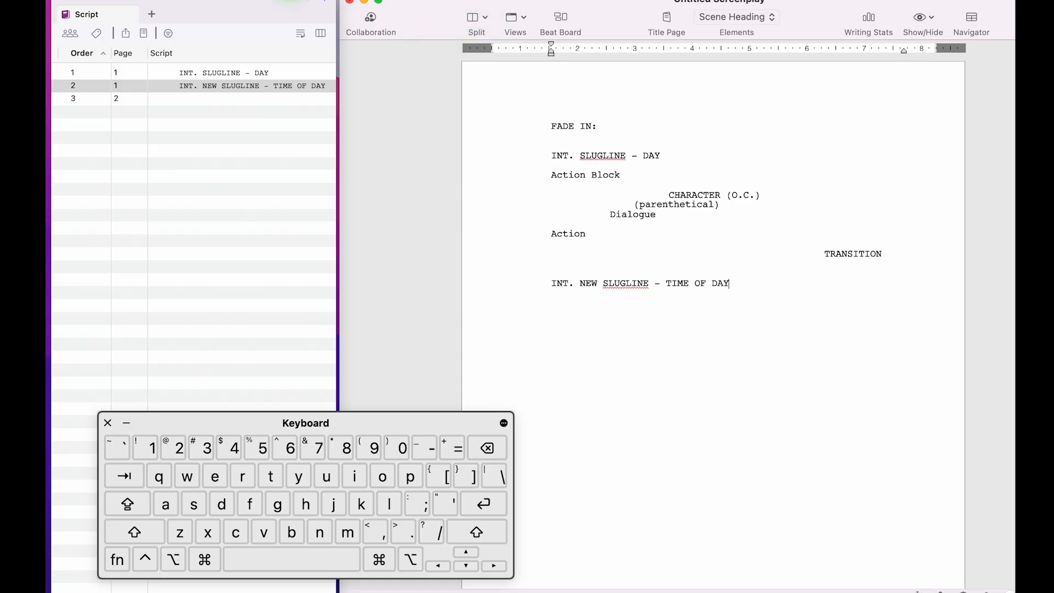
mouse_move(447, 3)
left_mouse_down()
mouse_move(223, 3)
mouse_move(447, 1)
left_mouse_up()
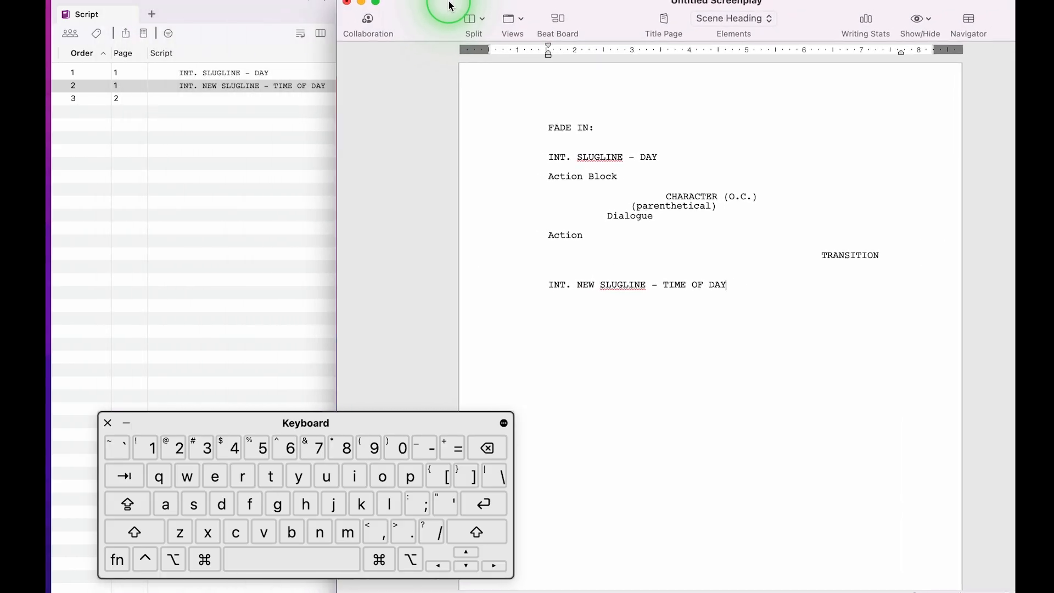
left_click_drag(413, 6, 414, 1)
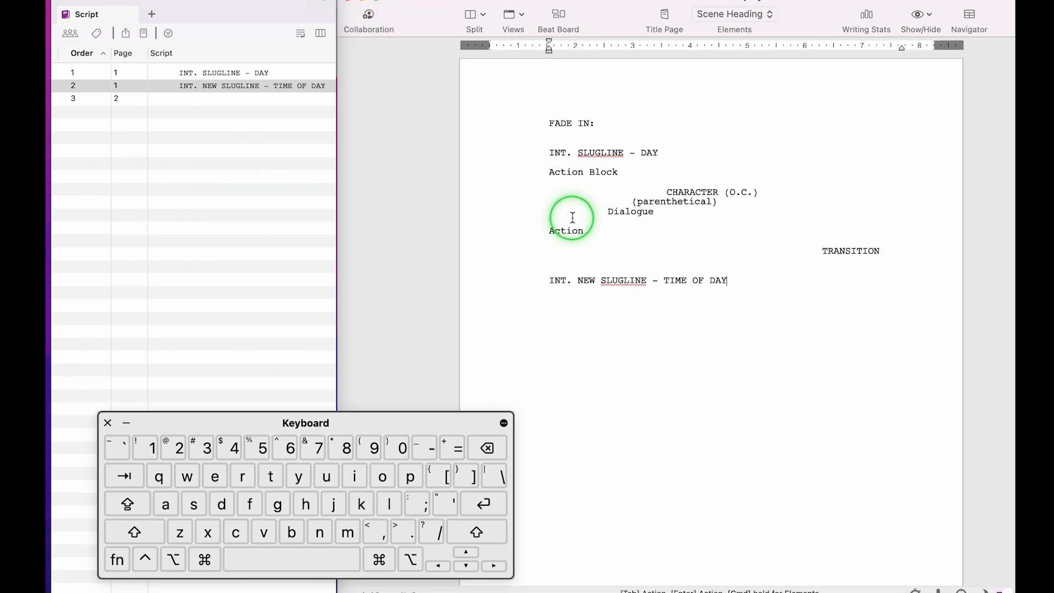
- Open the script's title page and arrange its window so the area below the author credit is clear
left_click(664, 18)
left_click_drag(586, 14, 867, 5)
scroll(798, 376, "down", 5)
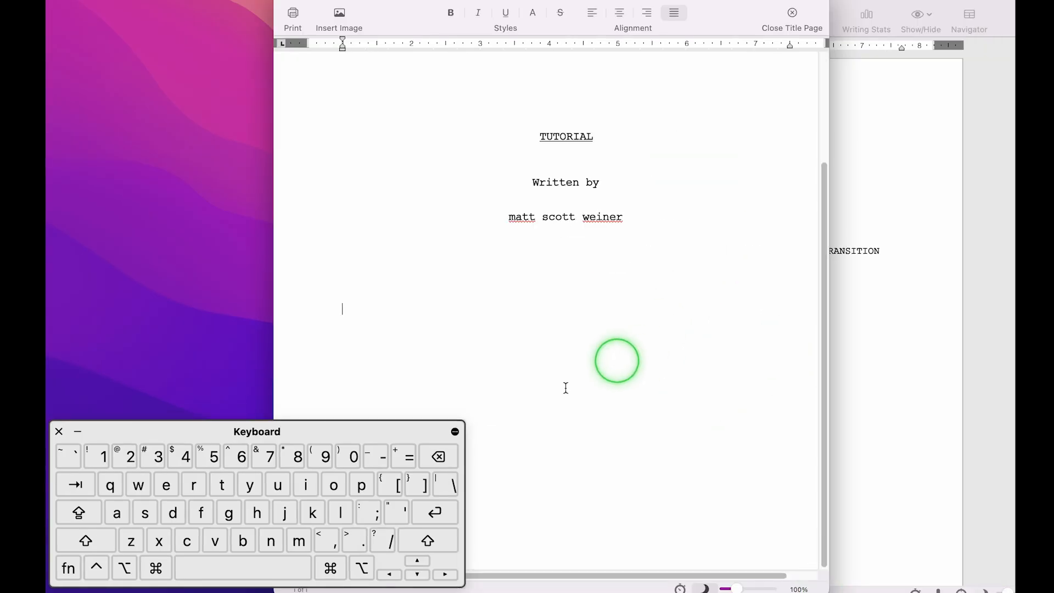
left_click_drag(363, 434, 962, 253)
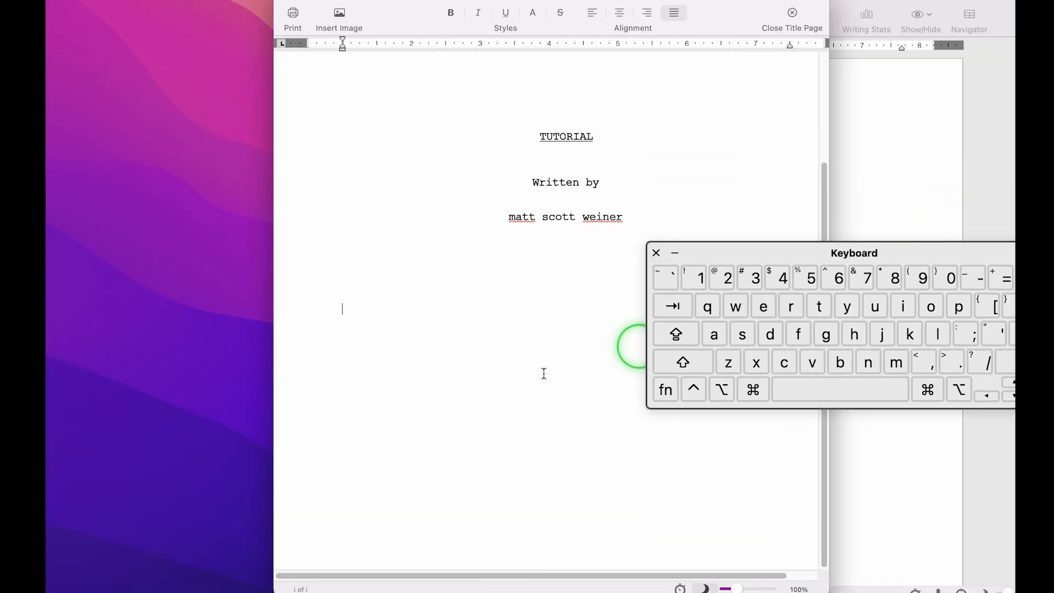
- Insert a page break below the author credit on the title page
left_click(482, 426)
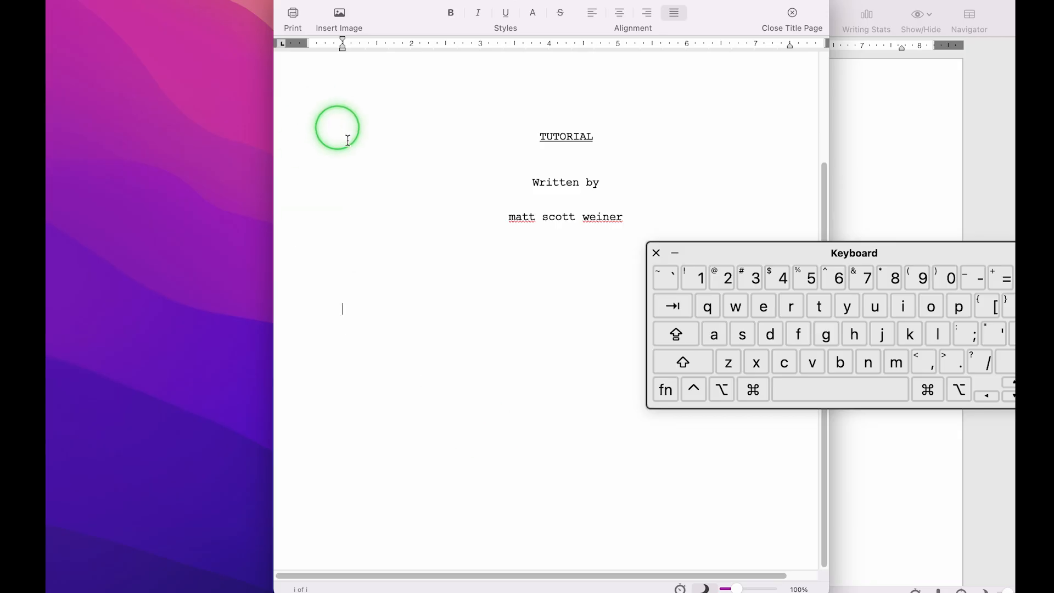
left_click(340, 20)
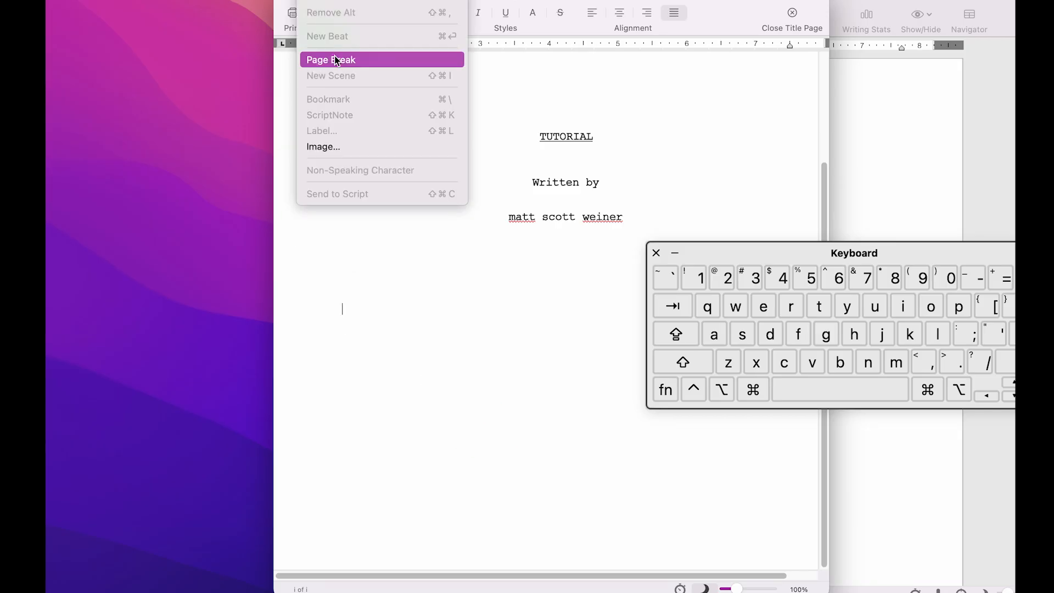
left_click(329, 59)
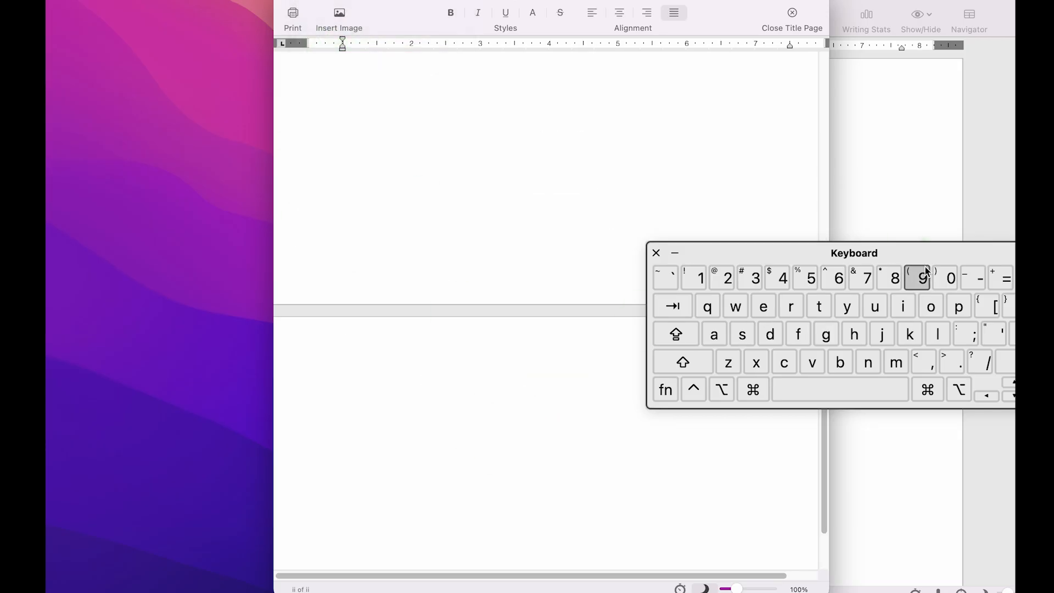
- Try filler text and a third page in the title page document, undo them, and review the pages
left_click_drag(913, 245, 298, 430)
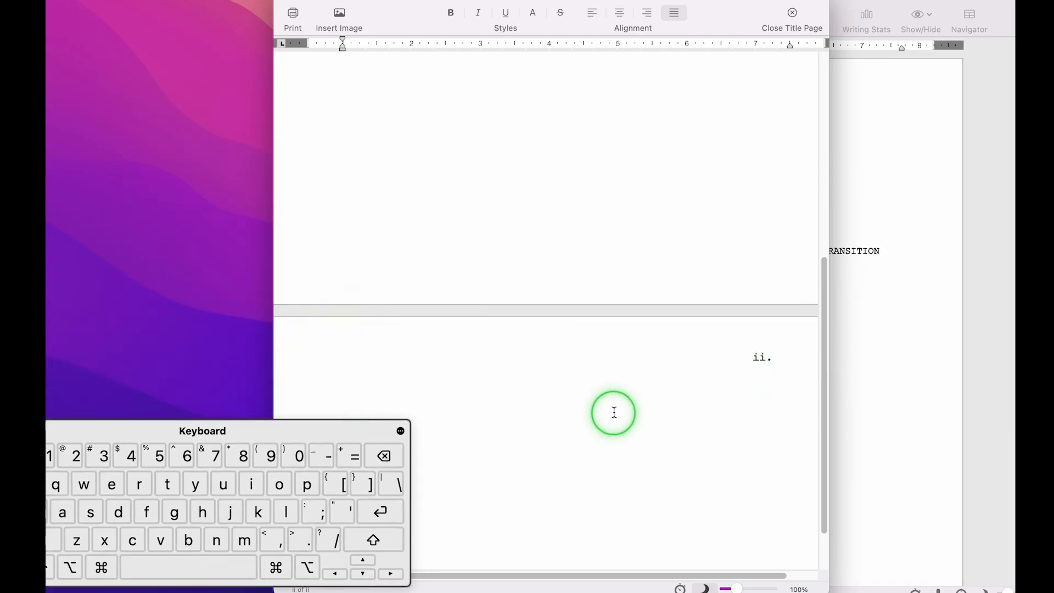
type("Ghere rwerw erdskjfdslkf slfj ds")
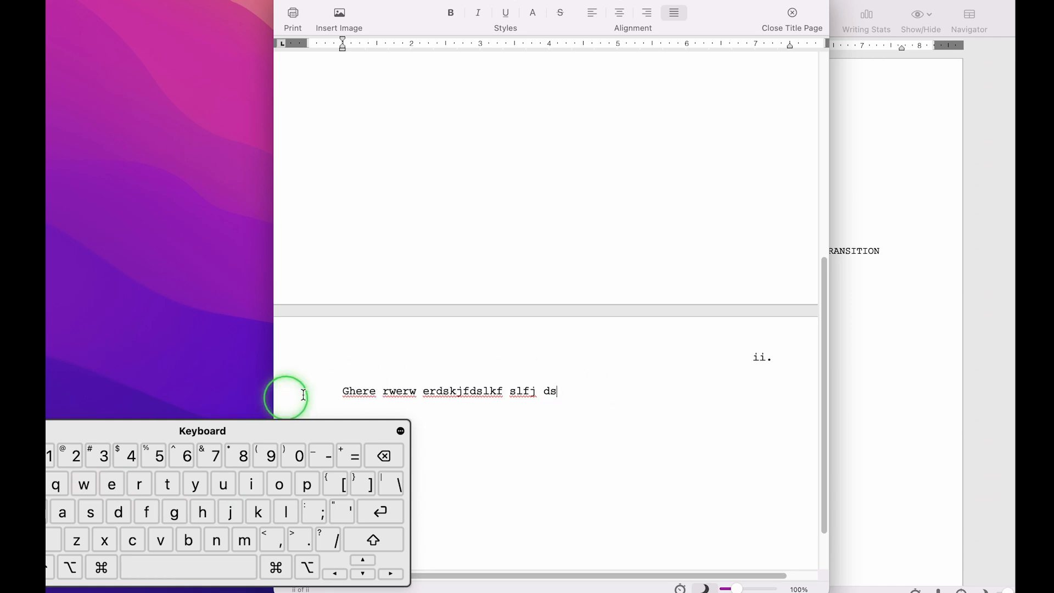
key("Return")
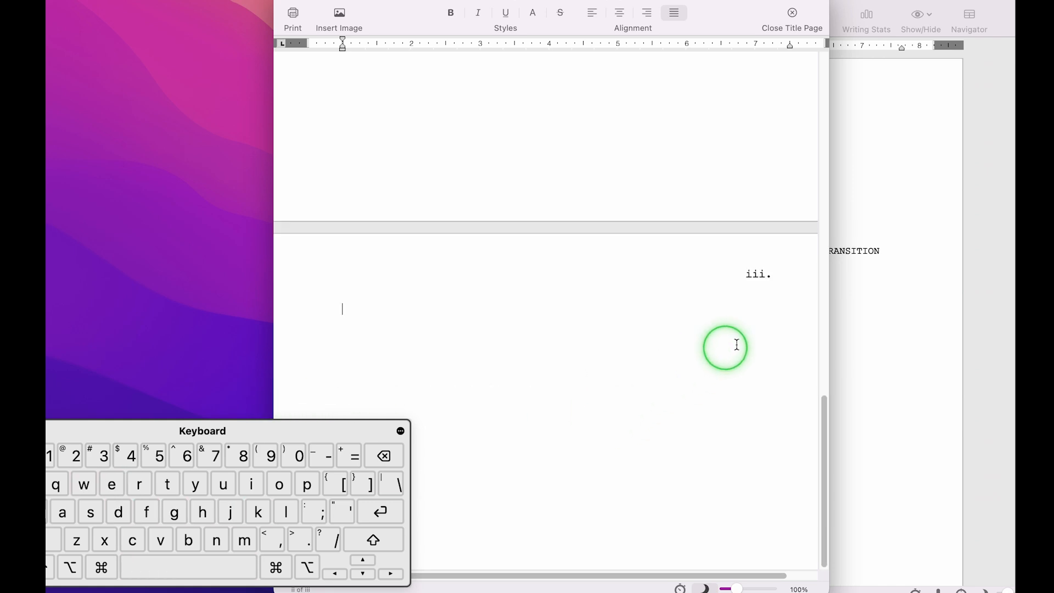
key("super+z")
scroll(614, 227, "up", 6)
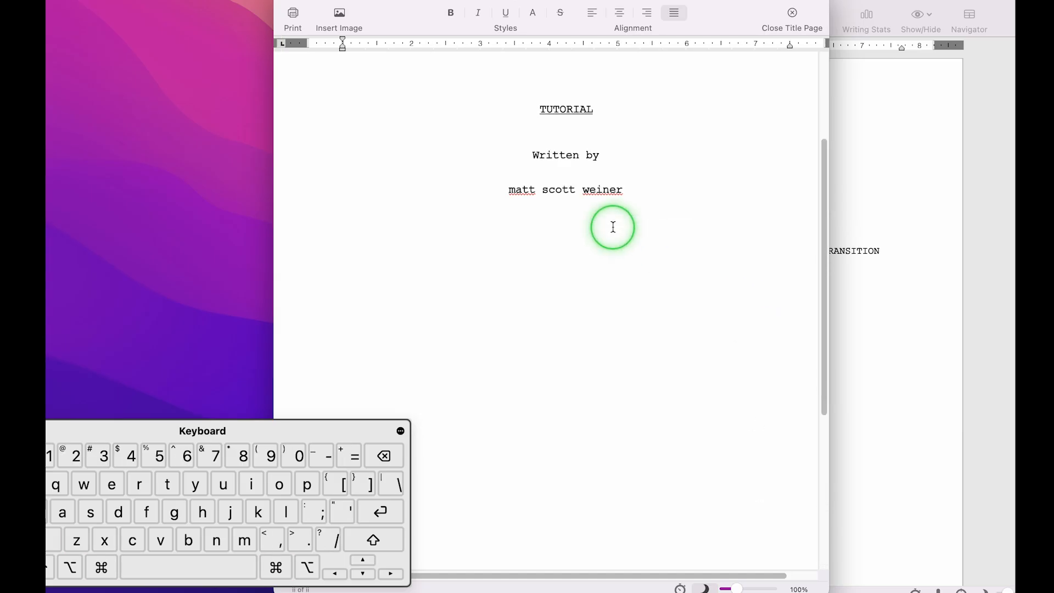
scroll(614, 231, "up", 3)
scroll(614, 247, "down", 8)
- Remove the page break from the title page document
left_click(267, 1)
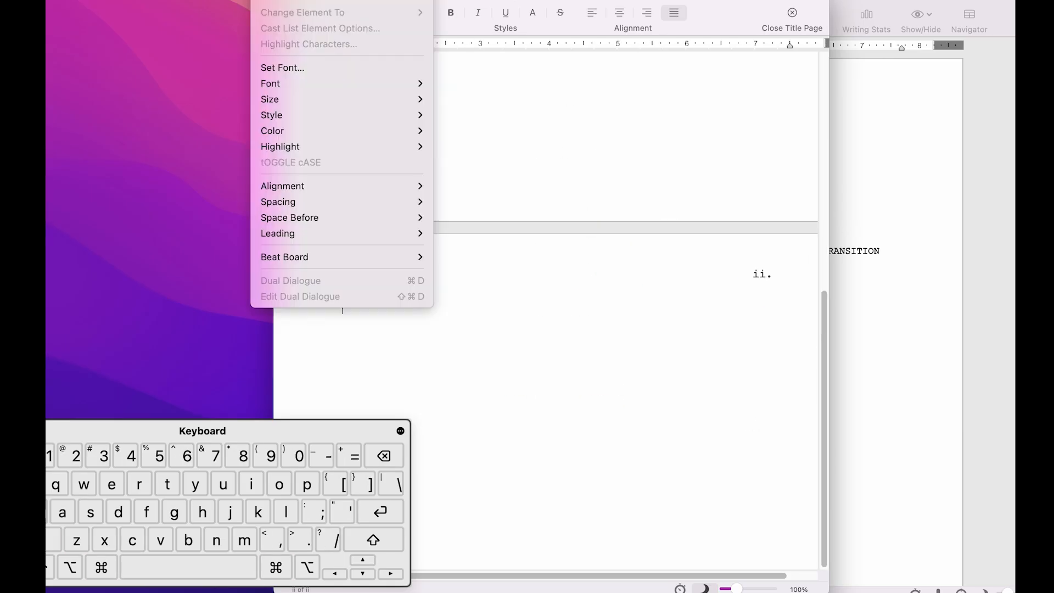
mouse_move(308, 1)
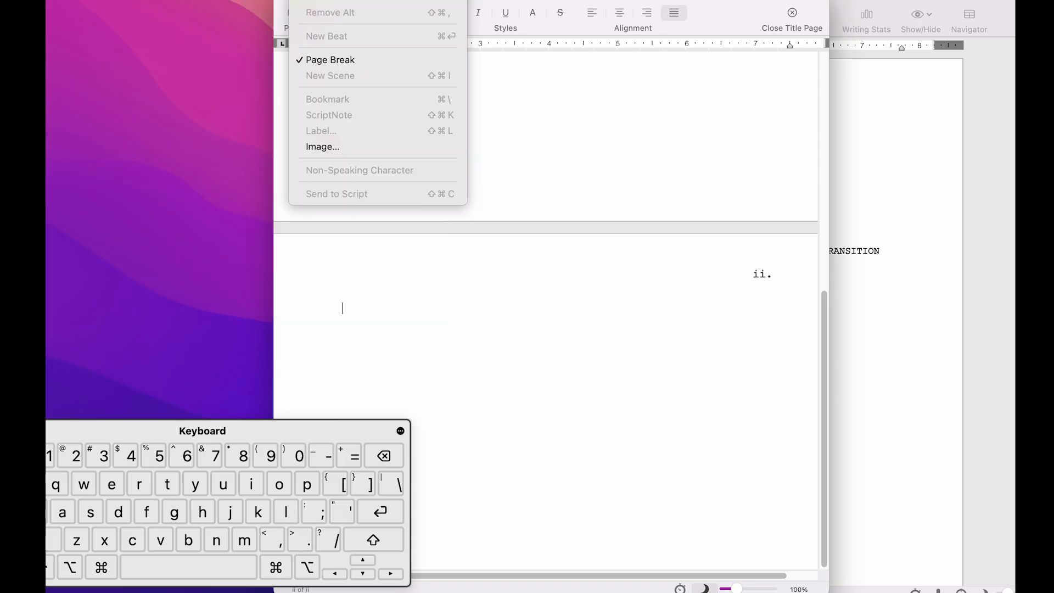
left_click(316, 65)
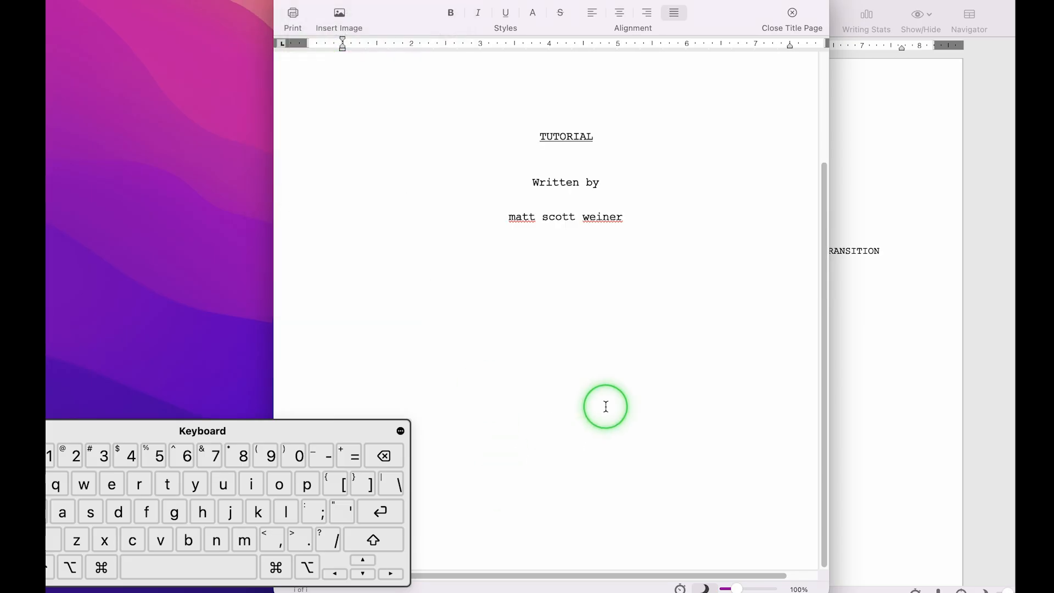
- Add blank lines below the author credit until the insertion point is partway down a second page
key("Return")
key("Return")
key("Return")
key("Return")
key("Return")
key("Return")
key("Return")
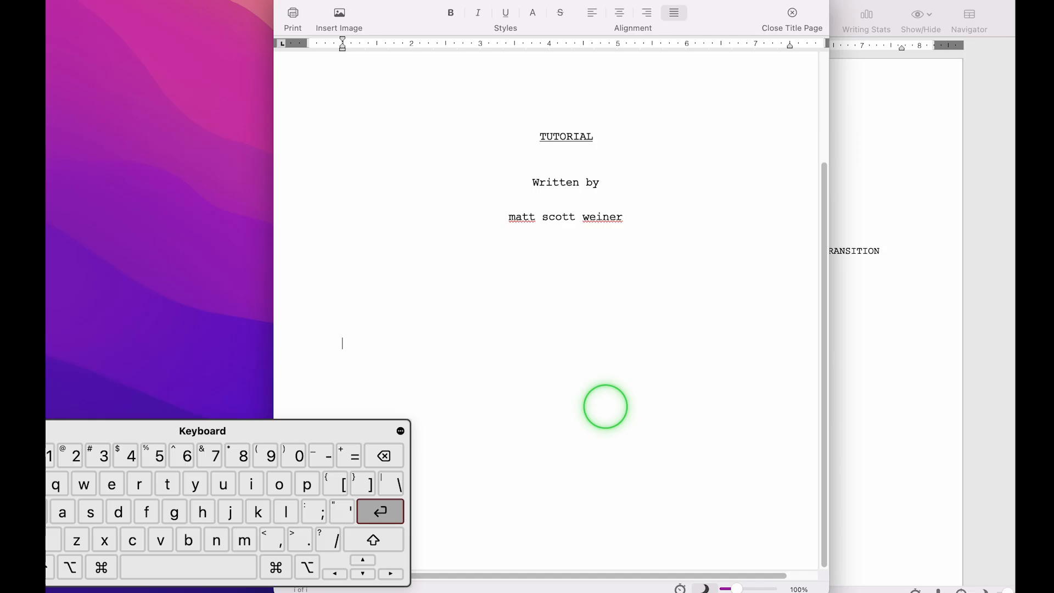
key("Return")
key("Return")
key("Return")
key("Return")
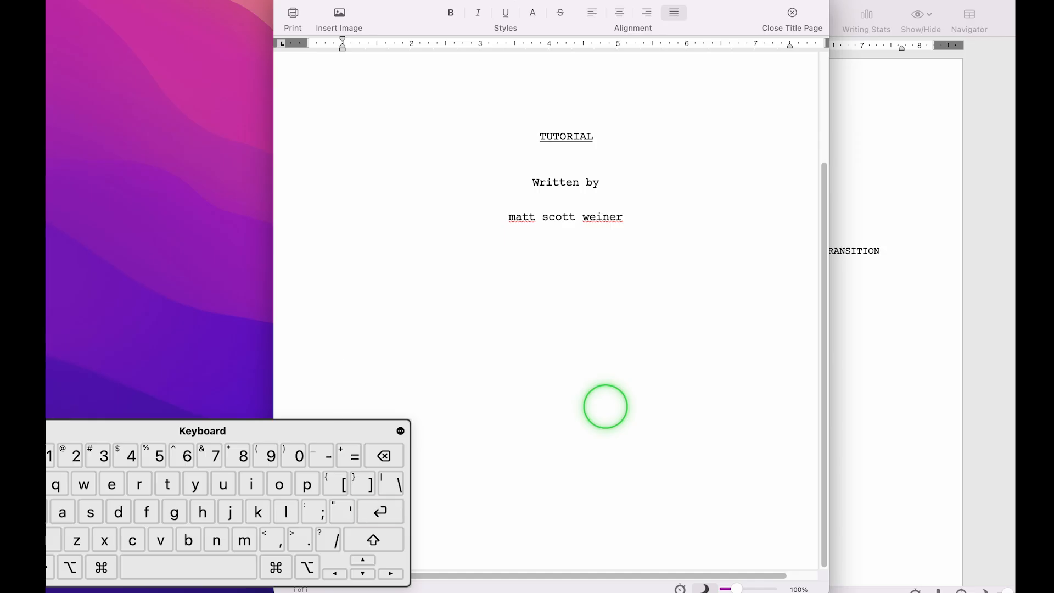
key("Return")
key("Return")
key("Return")
key("Return")
key("Return")
key("Return")
key("Return")
key("Return")
key("Return")
key("Return")
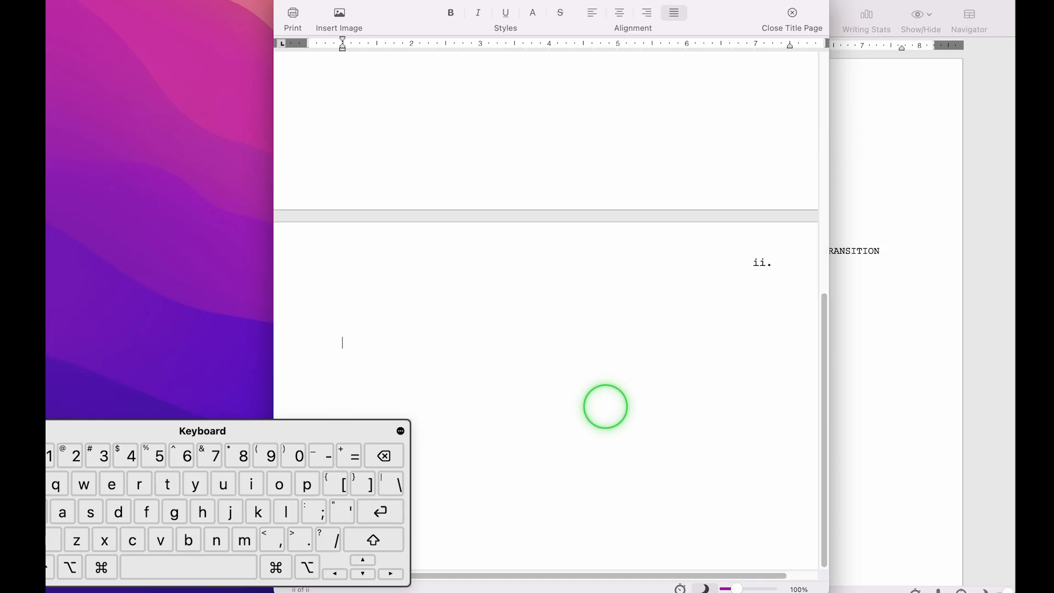
key("Return")
key("Return")
key("Return")
key("Return")
- Write the sample text "this is a quote", in quotation marks, partway down the second page of the title page document
left_click_drag(292, 427, 360, 118)
left_click(558, 328)
scroll(557, 330, "down", 6)
scroll(557, 331, "up", 3)
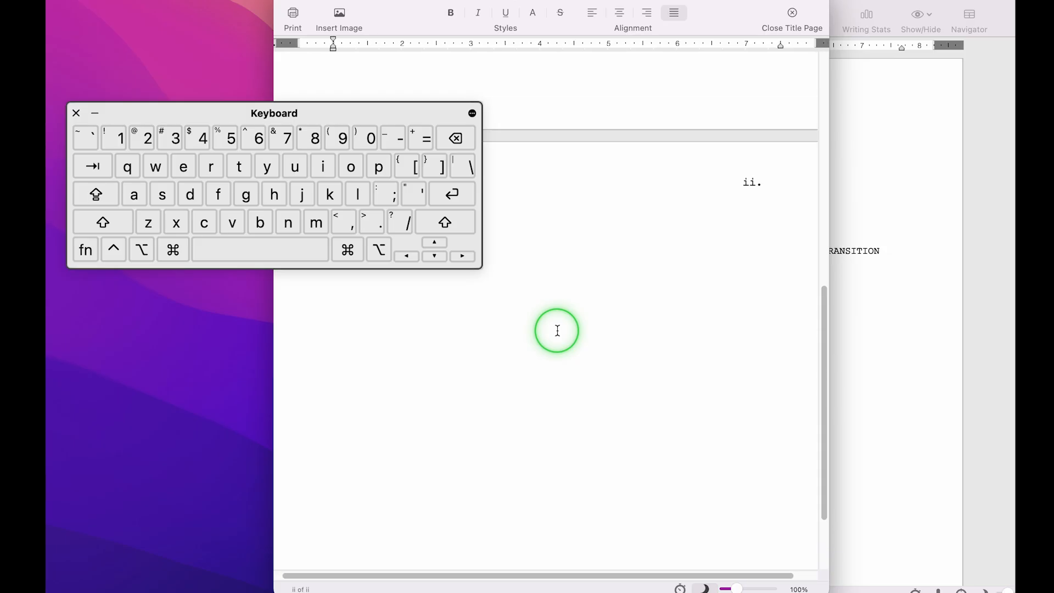
scroll(558, 331, "down", 1)
type("\"this is a")
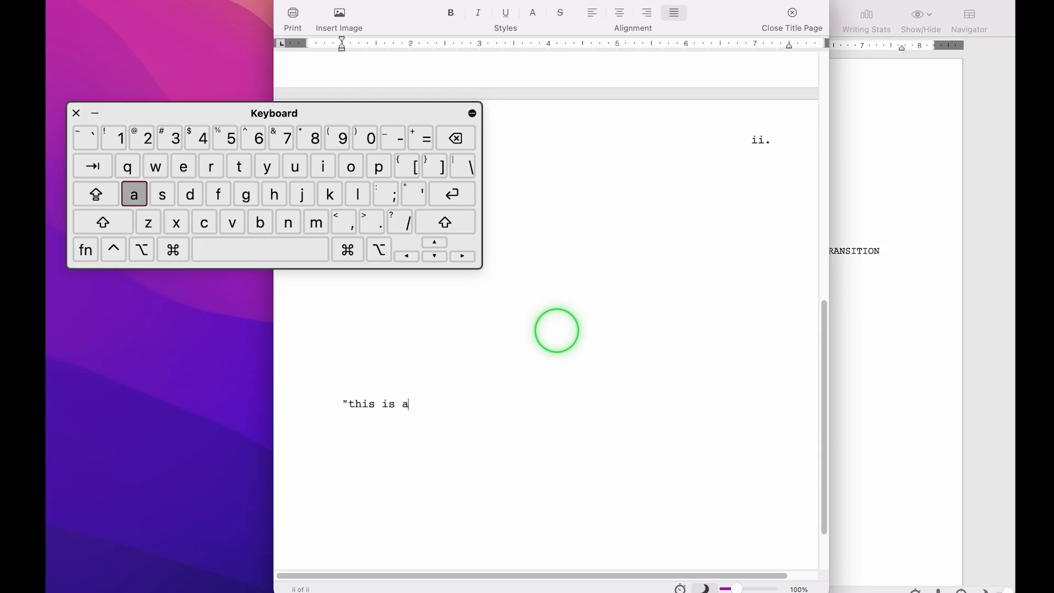
type(" quote\"")
- Add an indented attribution line below the quote, with two dashes followed by the author's first name
key("Return")
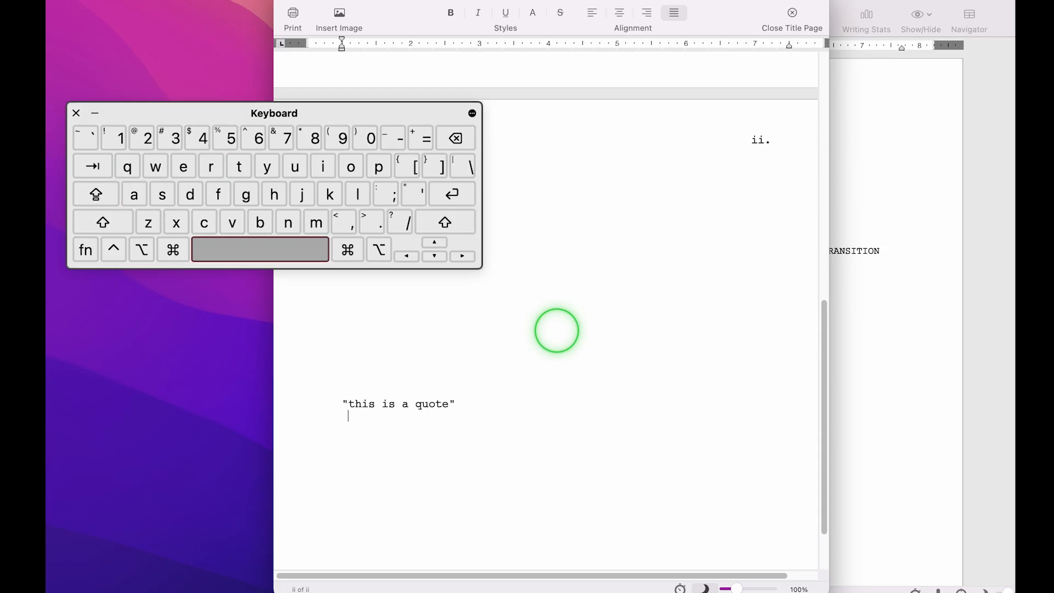
type("--Matt")
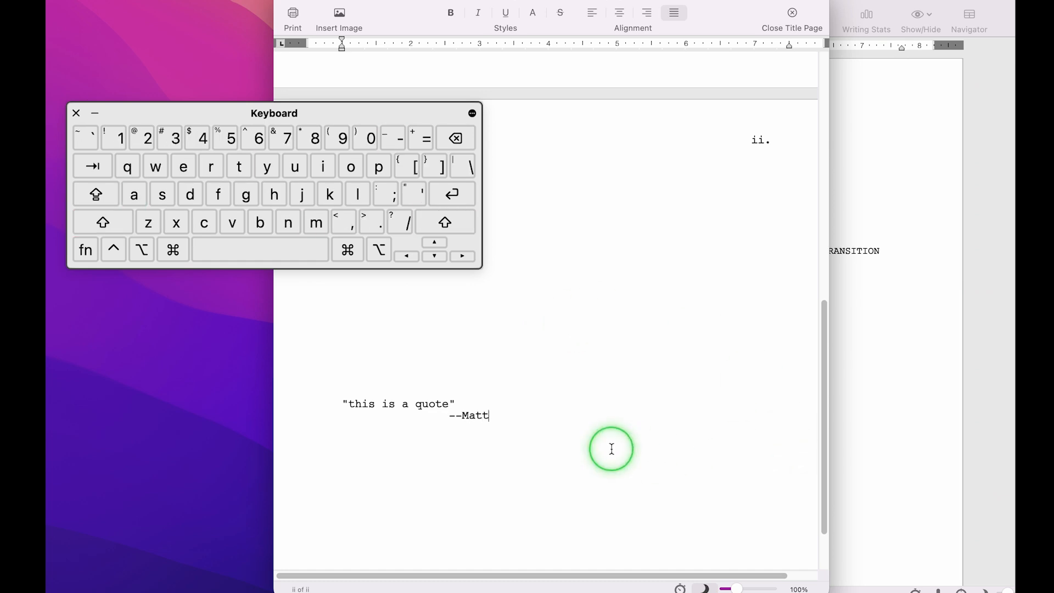
scroll(610, 447, "down", 3)
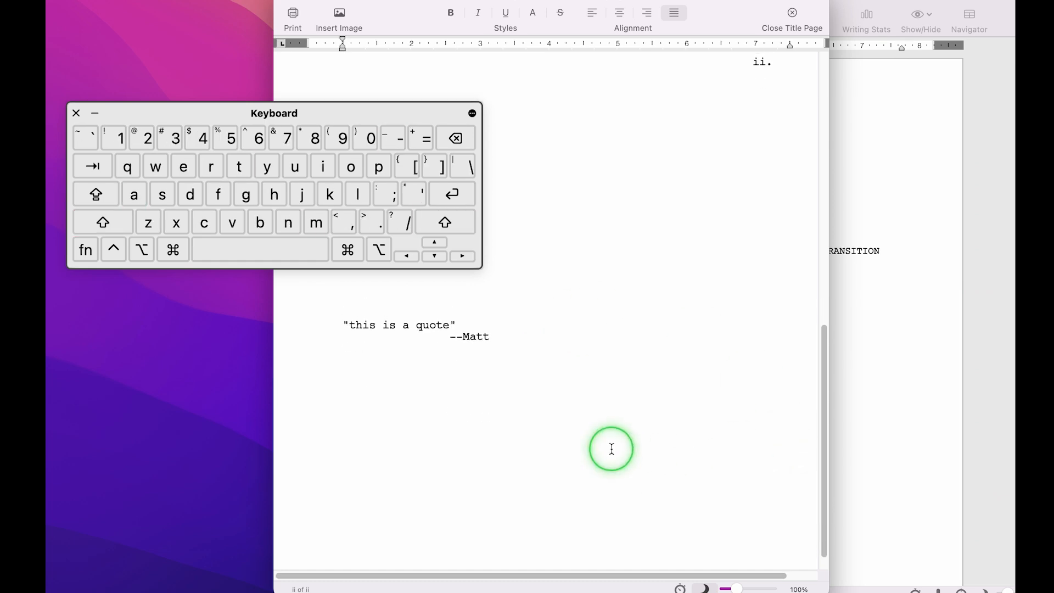
scroll(611, 449, "up", 3)
scroll(612, 450, "down", 3)
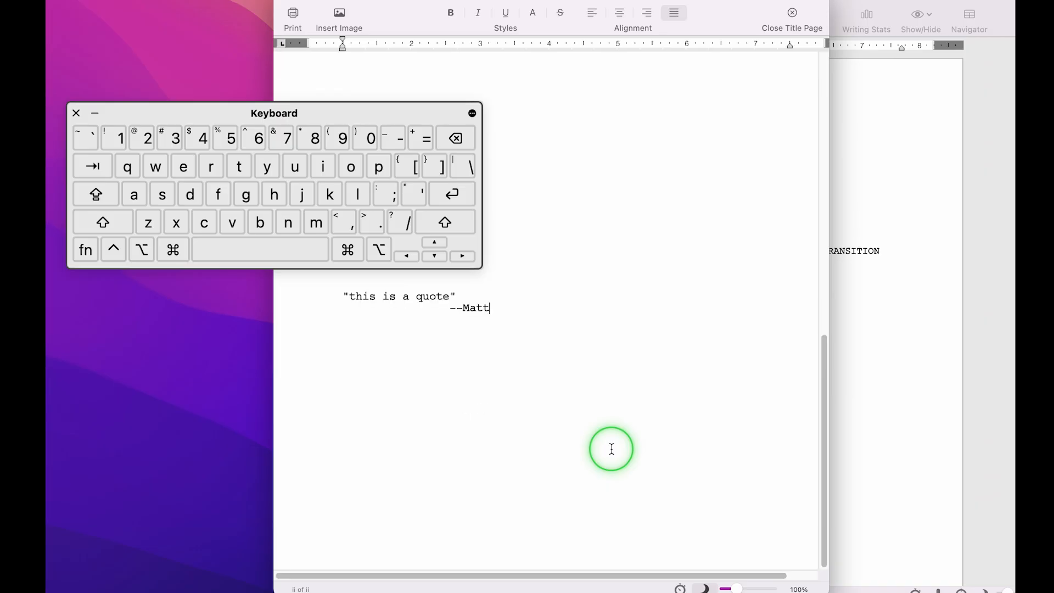
scroll(697, 183, "up", 4)
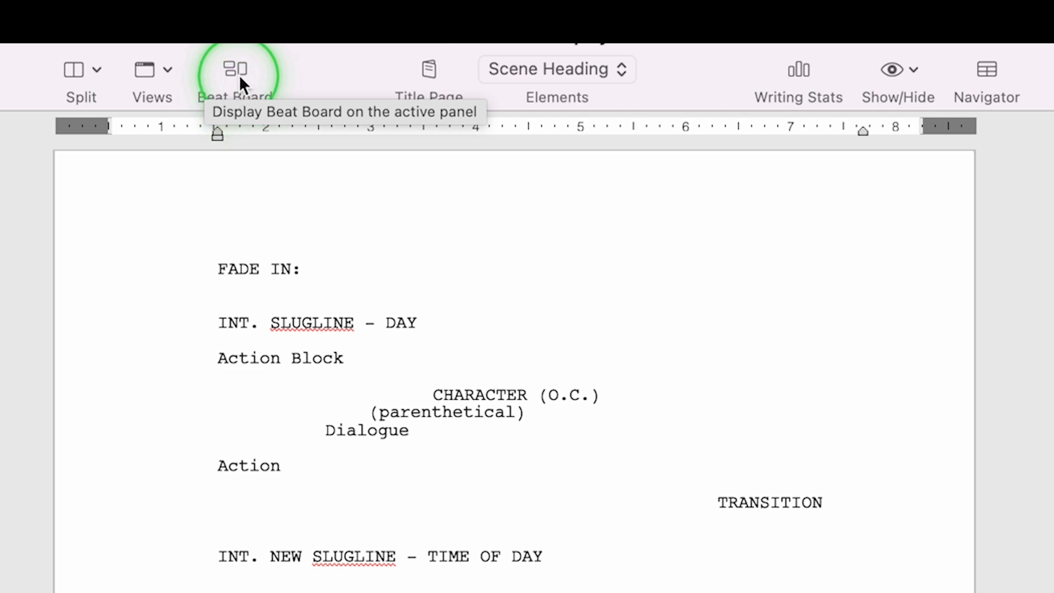
- Move INT. NEW SLUGLINE - TIME OF DAY ahead of INT. SLUGLINE - DAY in Scene View, and return to Script - Page View
left_click(160, 81)
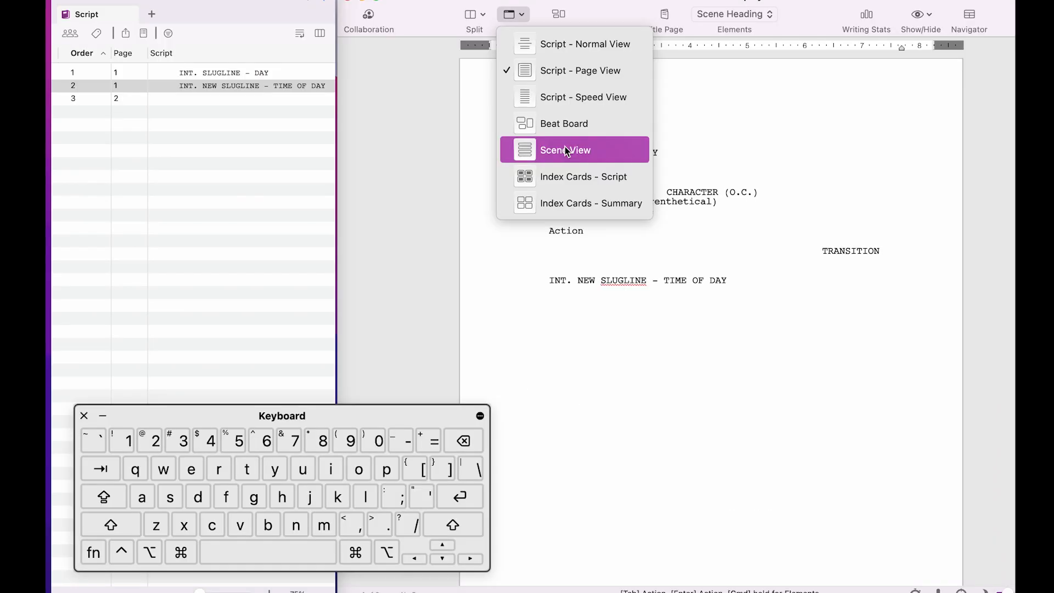
left_click(248, 317)
left_click_drag(508, 69, 502, 169)
left_click_drag(510, 68, 506, 159)
left_click(505, 62)
left_click_drag(505, 62, 501, 155)
left_click_drag(492, 51, 496, 130)
left_click(495, 83)
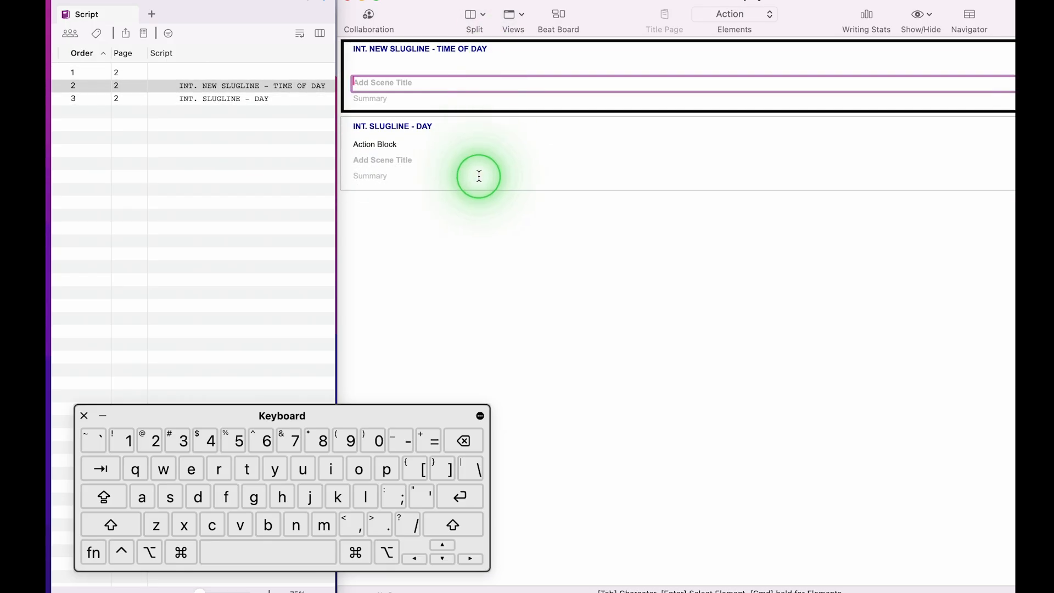
left_click(432, 51)
left_click(433, 174)
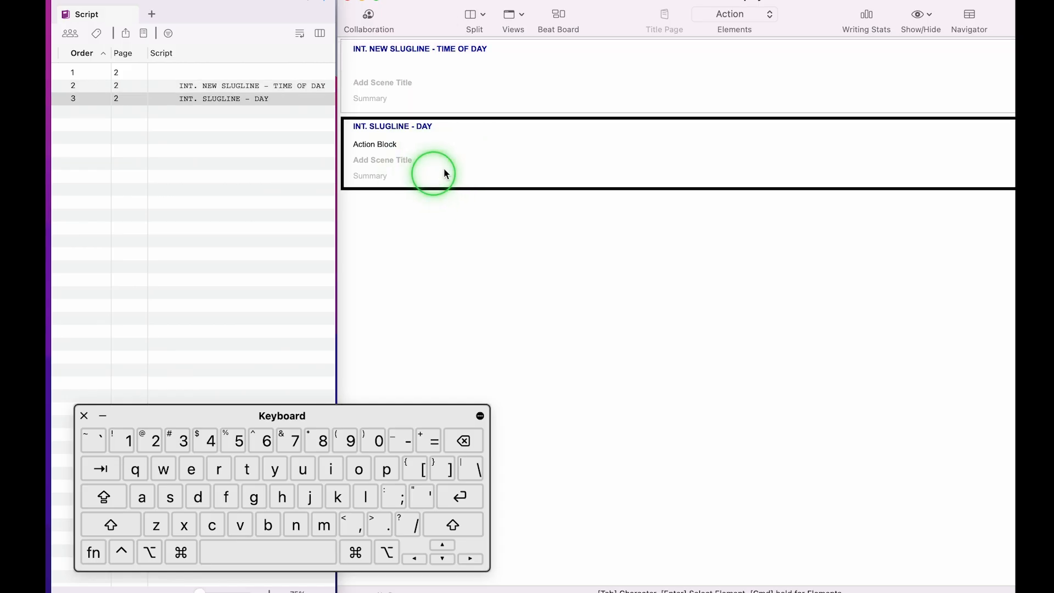
left_click(523, 17)
left_click(544, 70)
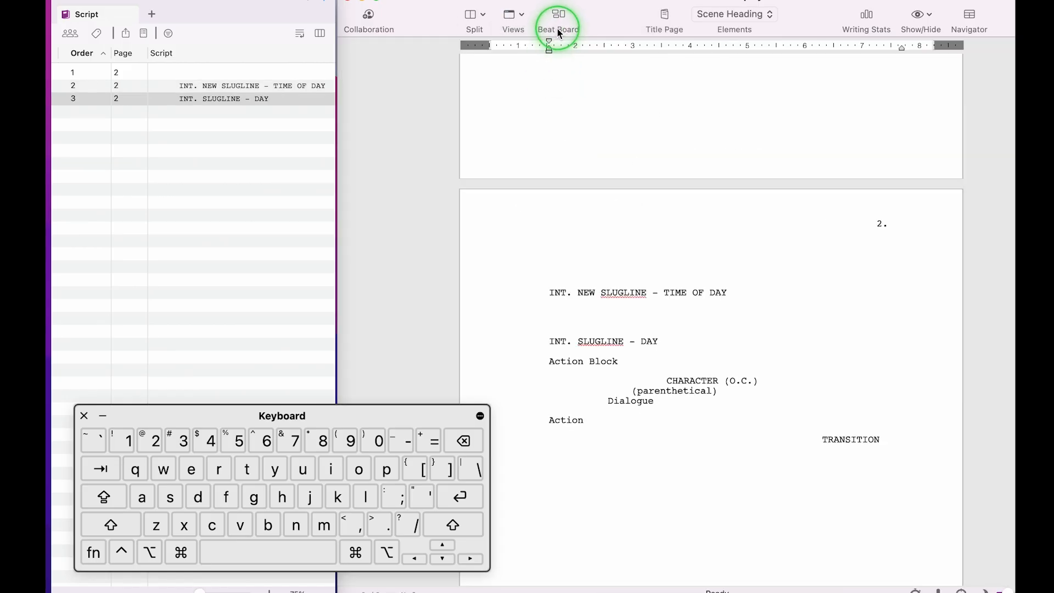
- Try the vertical and horizontal split layouts for the script, and return to a single panel
left_click(484, 21)
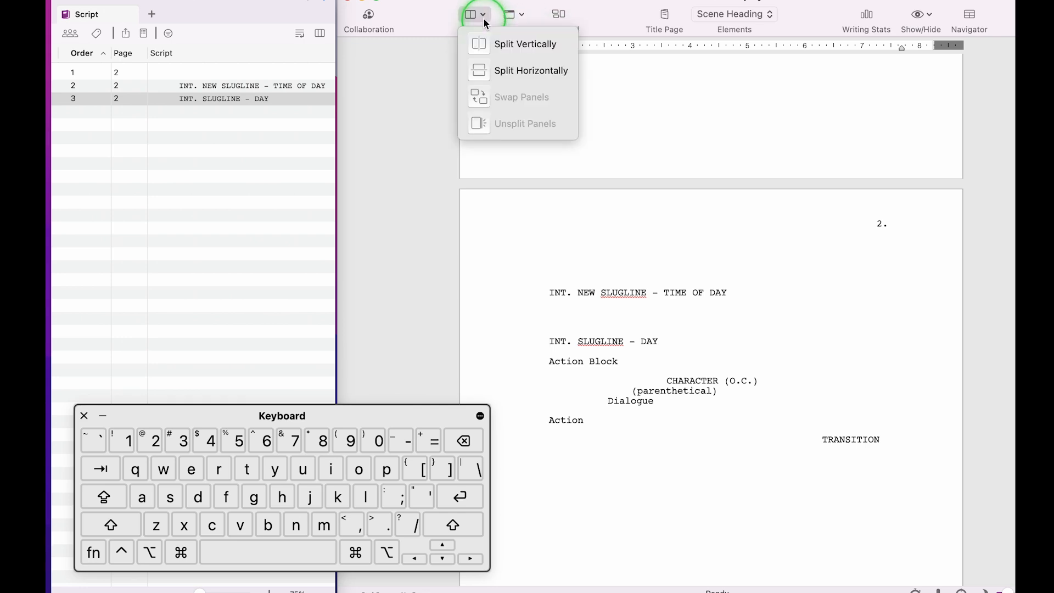
left_click(499, 45)
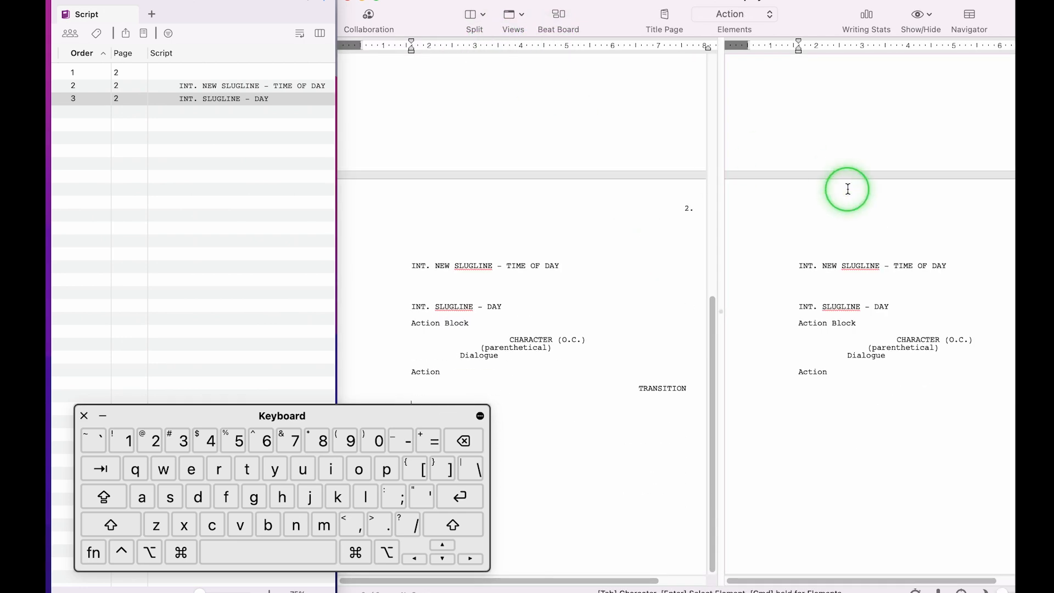
scroll(848, 189, "up", 10)
scroll(848, 189, "down", 10)
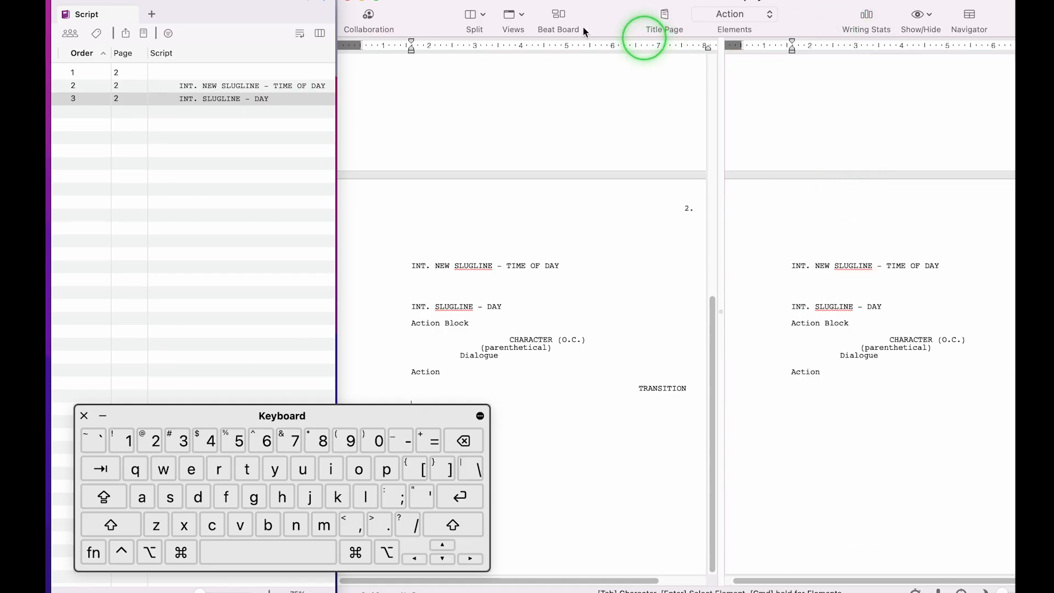
left_click(482, 14)
left_click(501, 70)
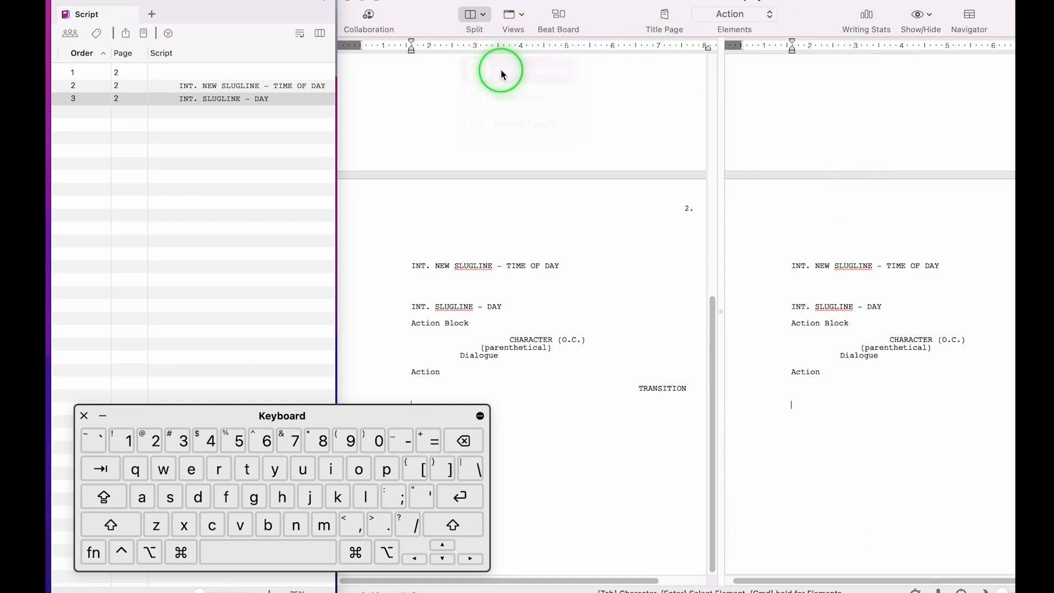
left_click(474, 14)
left_click(502, 121)
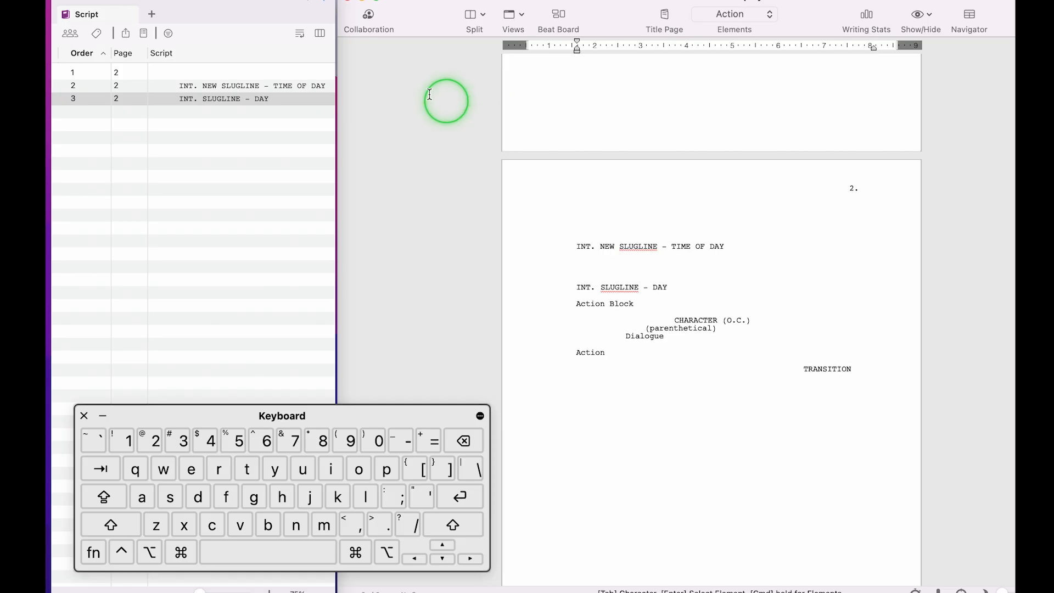
- View the Collaboration options for hosting or joining a session, and cancel without starting one
left_click(368, 17)
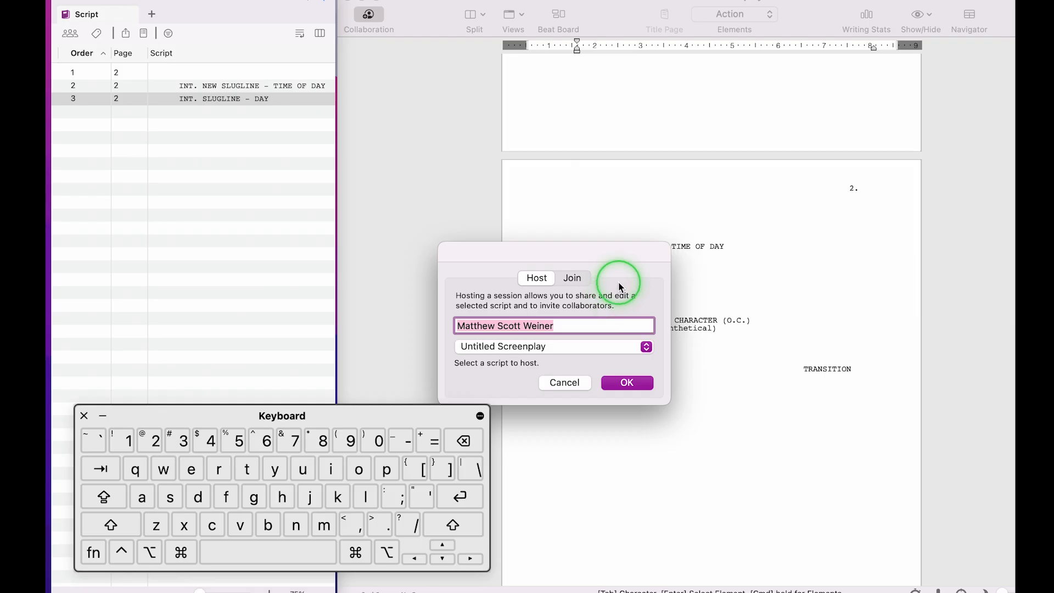
left_click(566, 383)
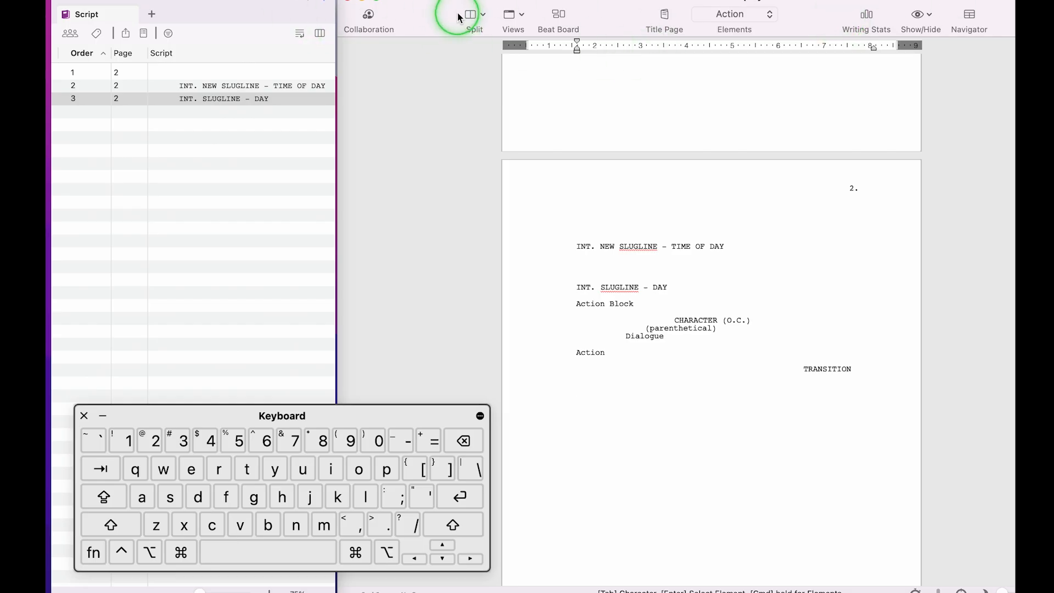
- Start customizing the script's toolbar, and close the Navigator window that covers the available items
right_click(426, 13)
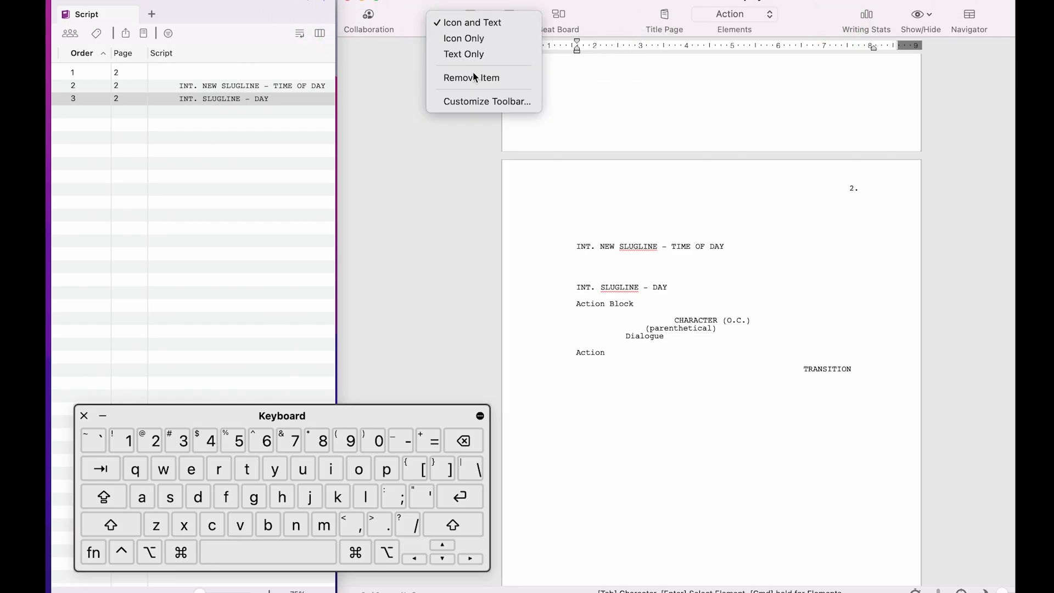
left_click(477, 102)
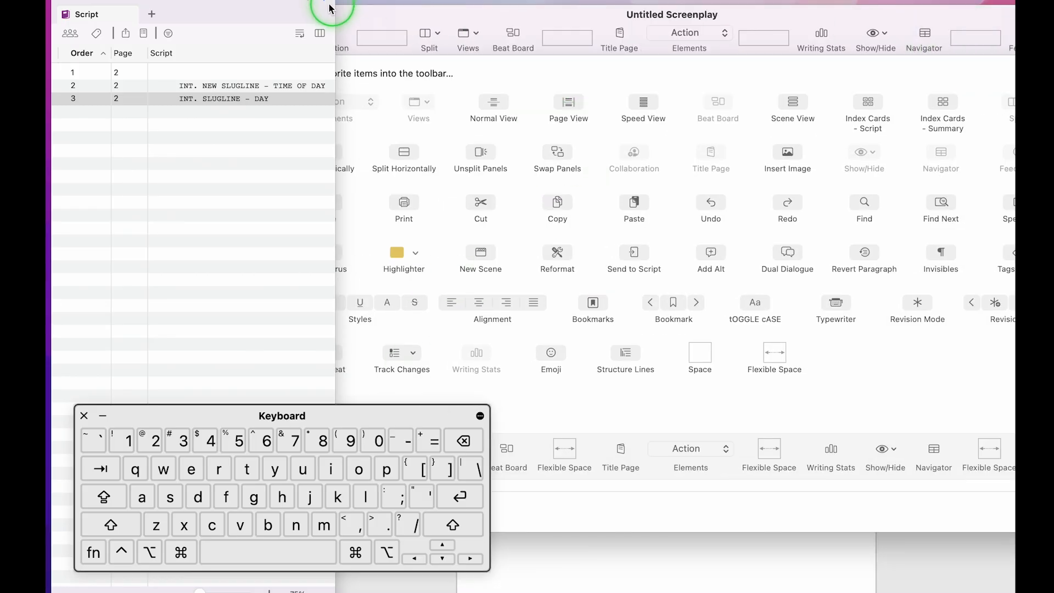
left_click(327, 2)
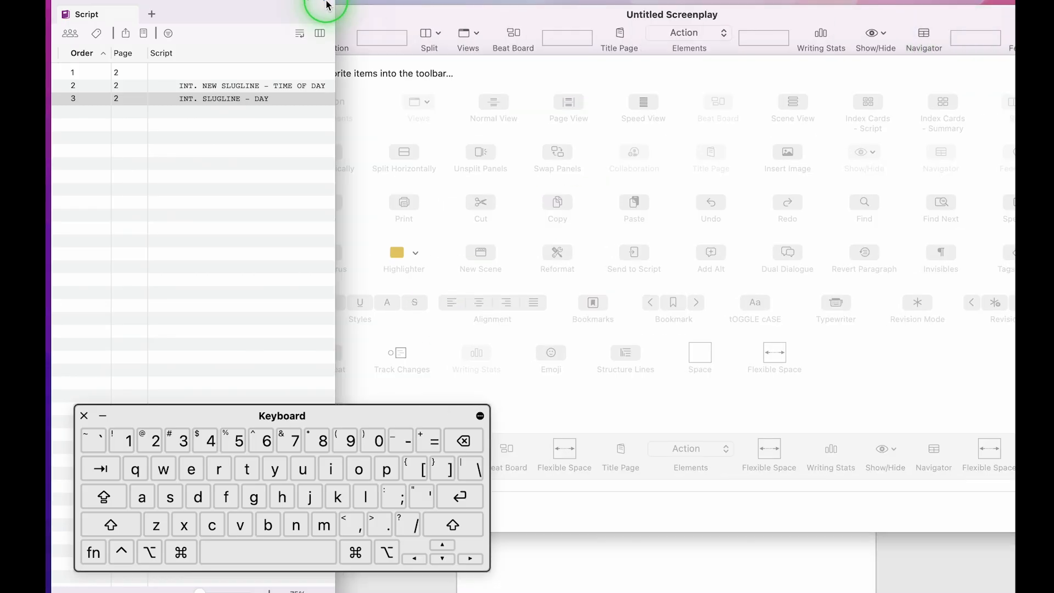
left_click(62, 2)
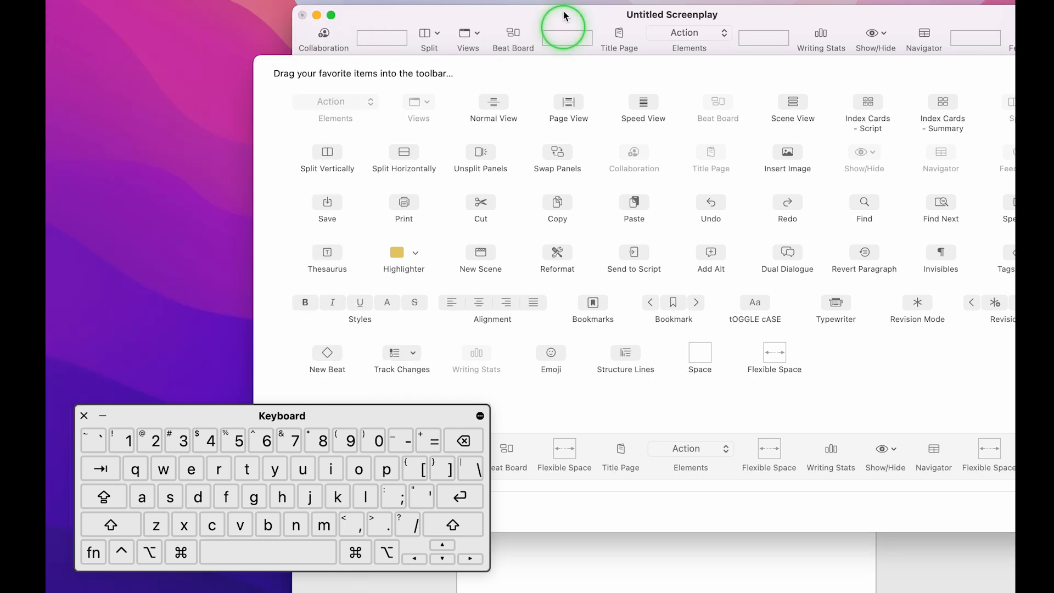
left_click_drag(559, 20, 463, 19)
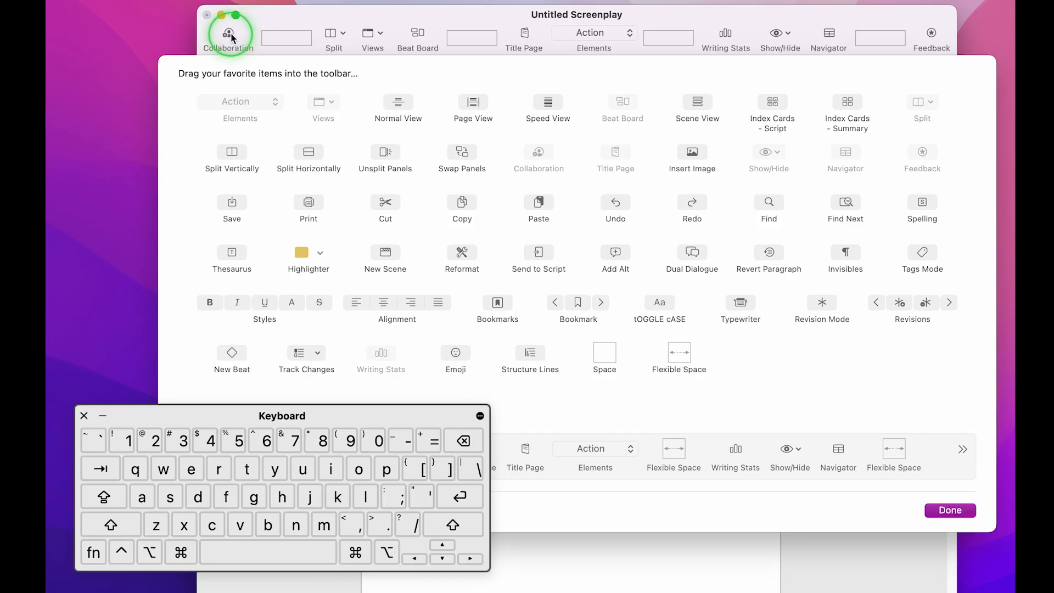
- Remove the Collaboration, Writing Stats and Feedback items from the toolbar
left_click_drag(231, 38, 179, 158)
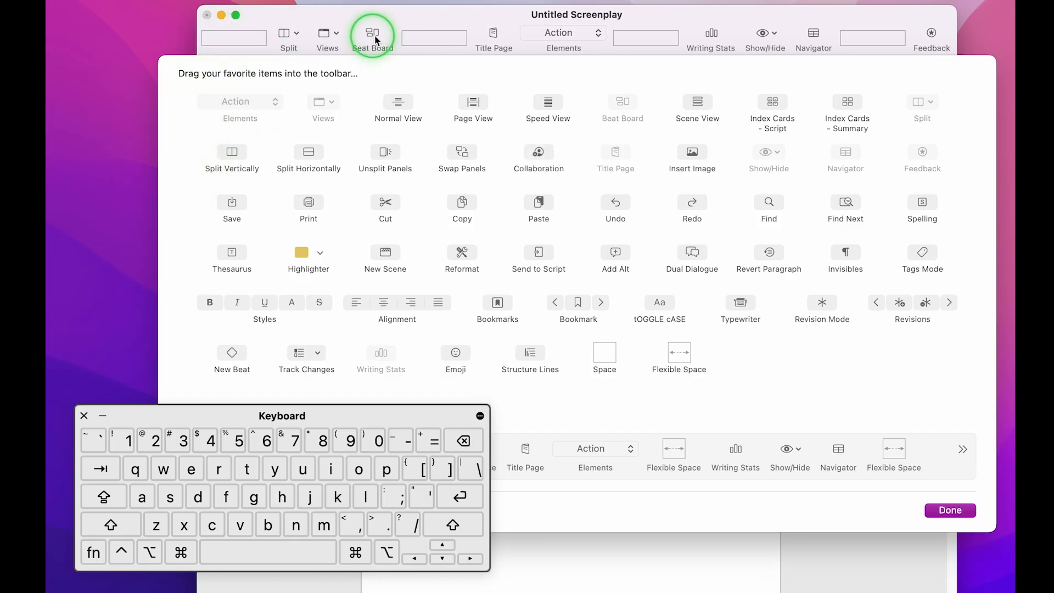
left_click_drag(709, 34, 732, 83)
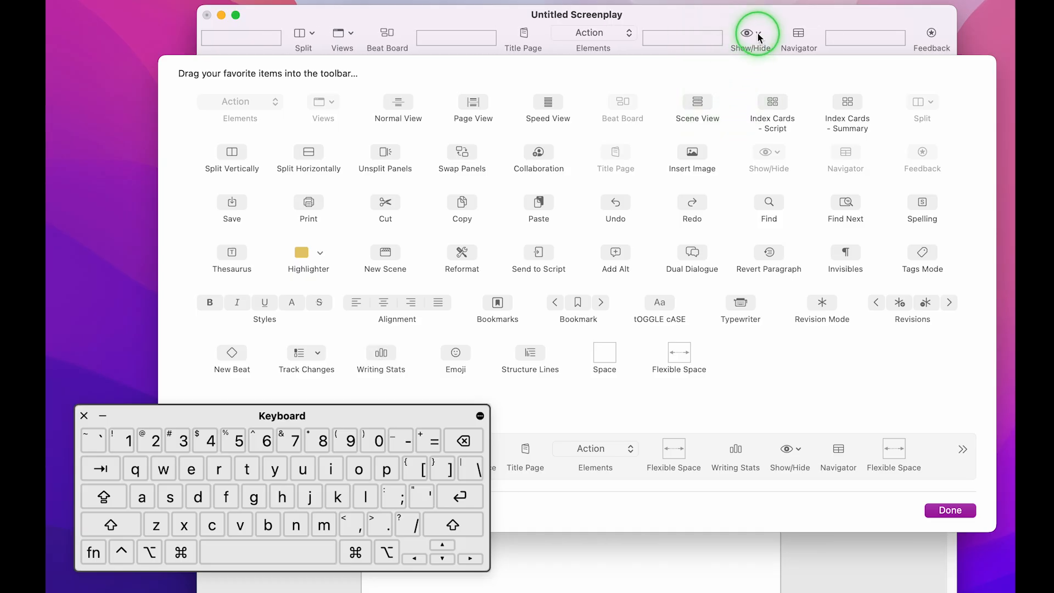
left_click_drag(932, 34, 965, 119)
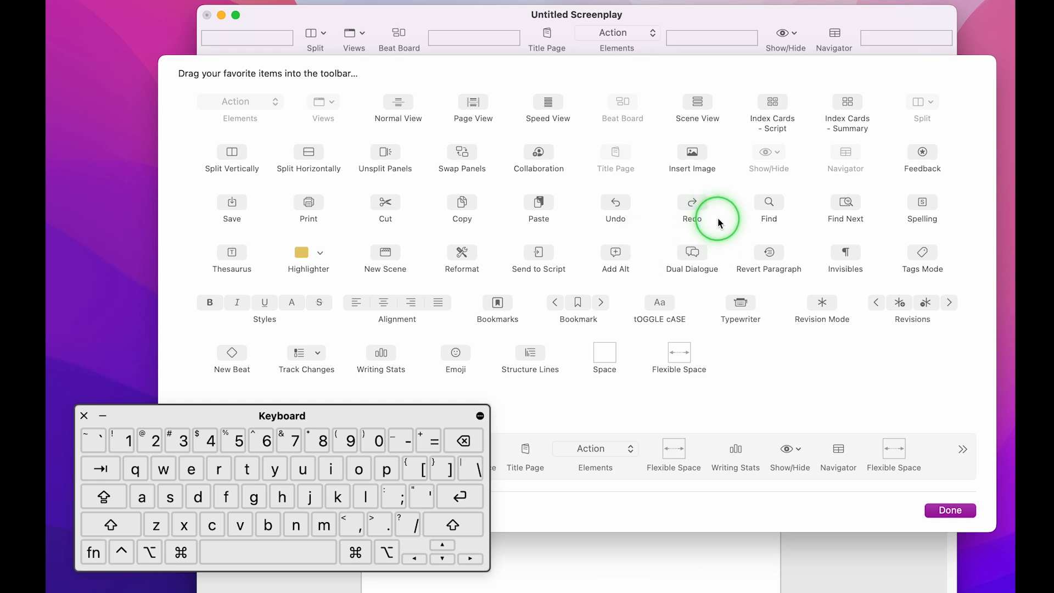
- Add Insert Image before Title Page, and the tOGGLE cASE, Alignment and Styles items after Beat Board on the toolbar
left_click_drag(693, 154, 529, 45)
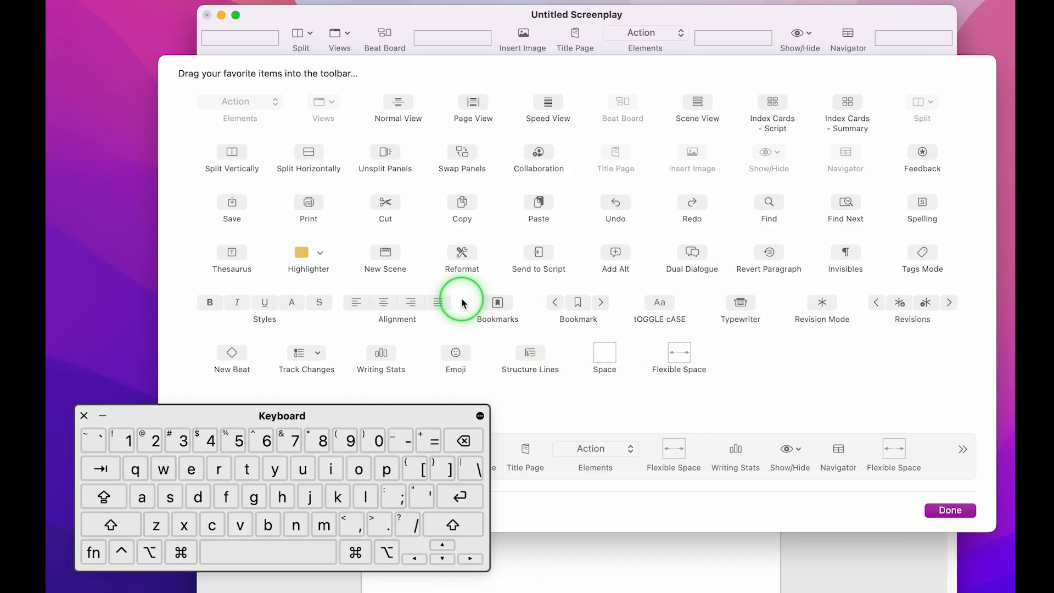
left_click_drag(397, 302, 436, 37)
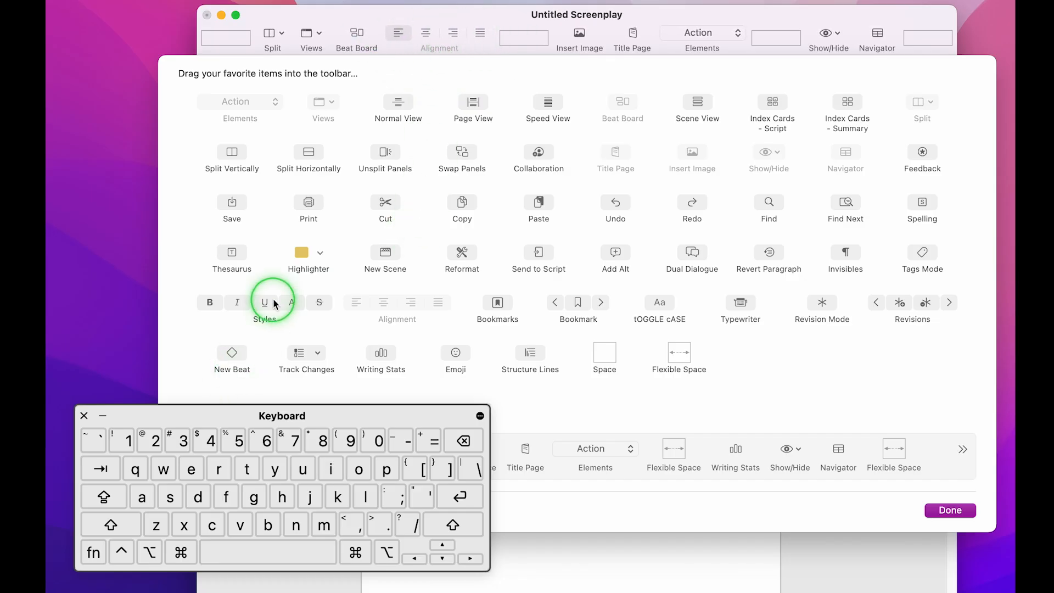
left_click_drag(273, 303, 532, 40)
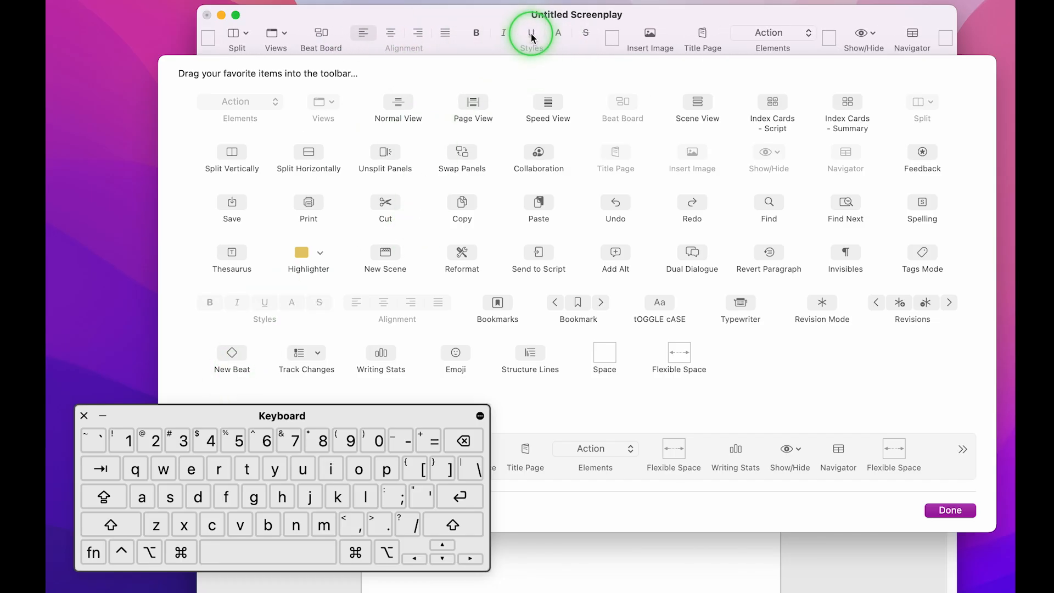
left_click_drag(659, 302, 353, 39)
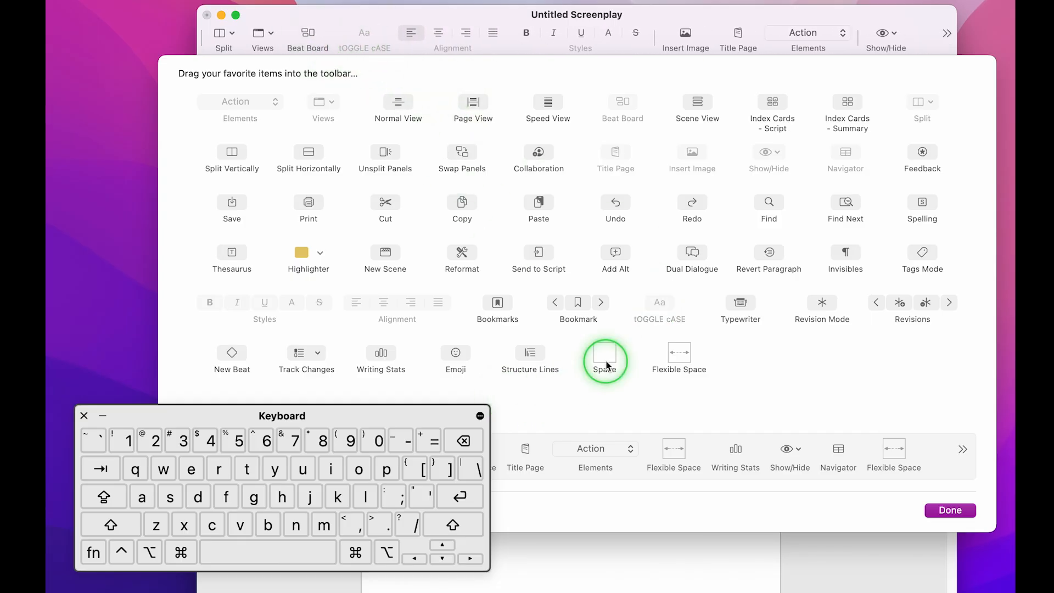
- Add Dual Dialogue, Revision Mode and Revisions after Insert Image and Emoji after tOGGLE cASE, and finish customizing the toolbar
left_click_drag(704, 266, 720, 35)
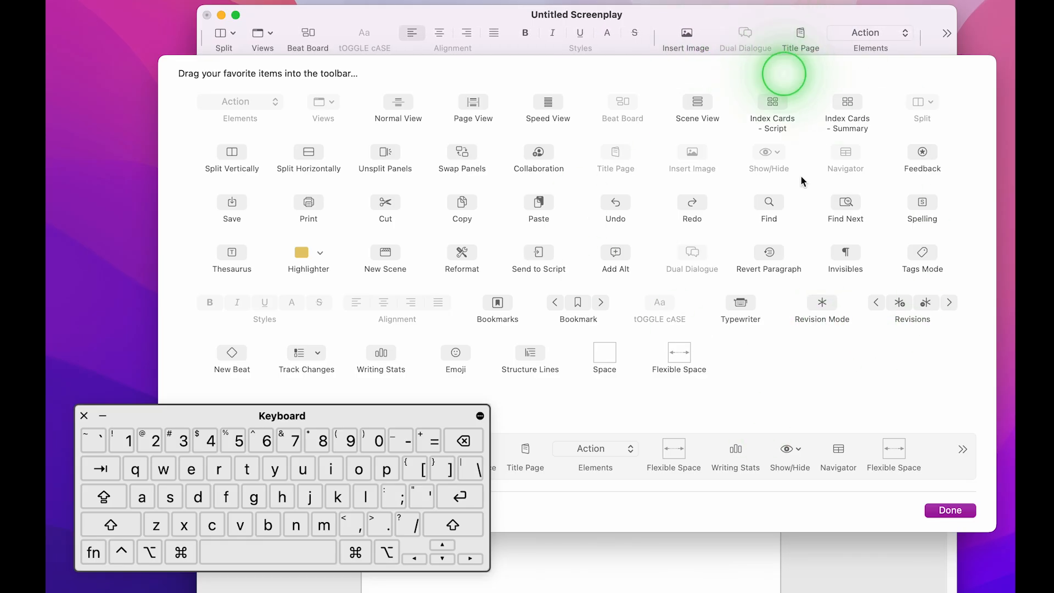
left_click_drag(822, 307, 803, 37)
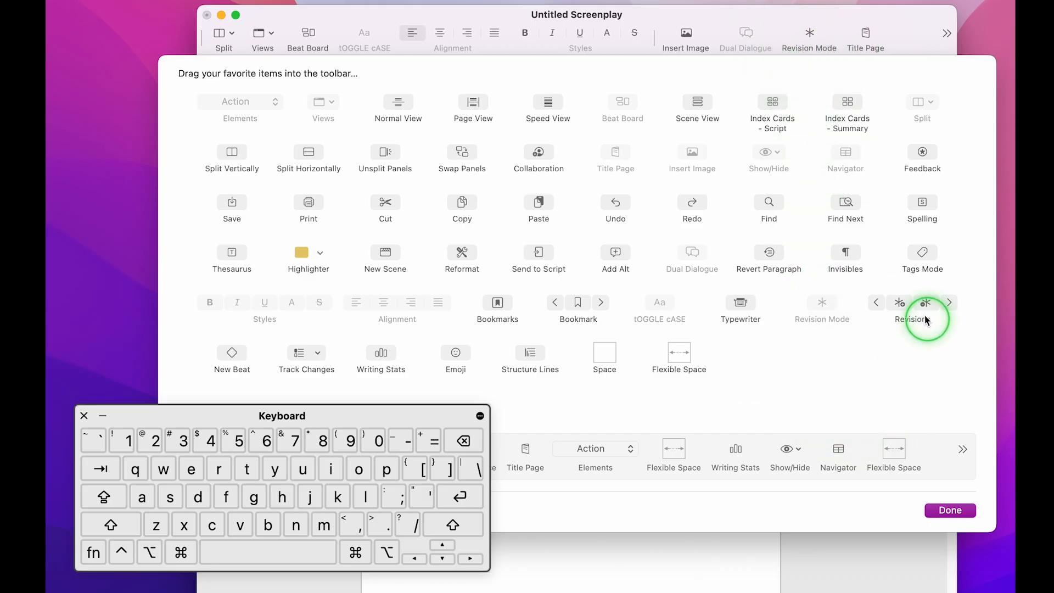
left_click_drag(913, 302, 840, 40)
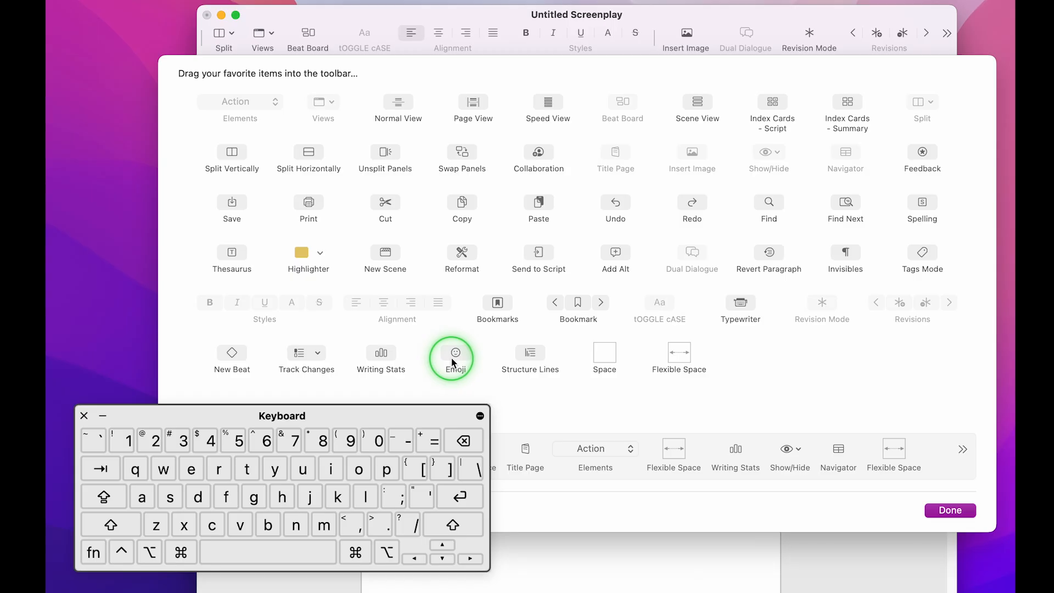
left_click_drag(455, 361, 420, 53)
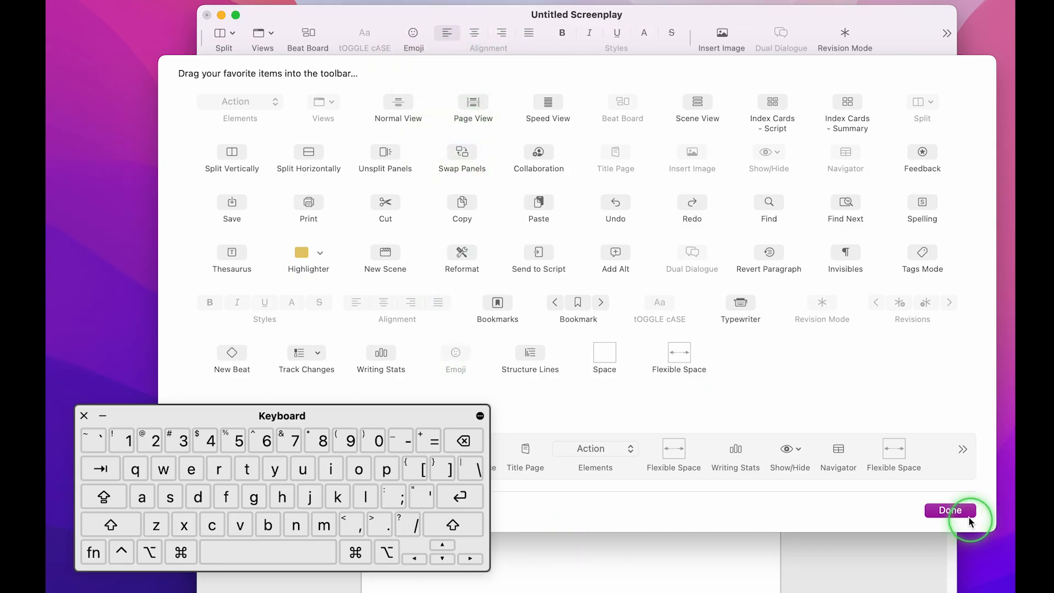
left_click(951, 511)
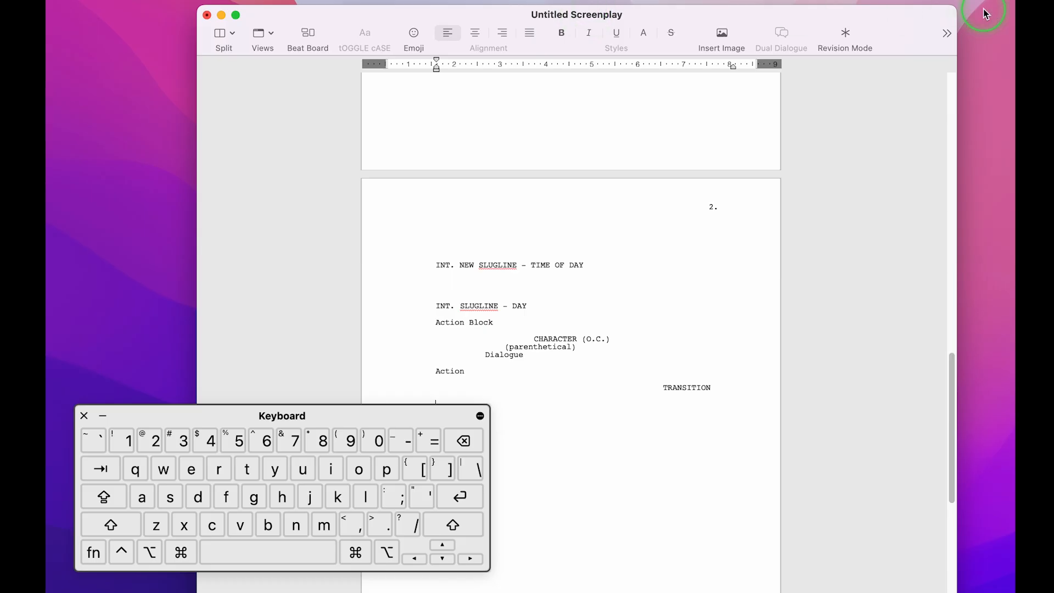
- Restore the default set of items on the script's toolbar and finish customizing it
left_click(949, 35)
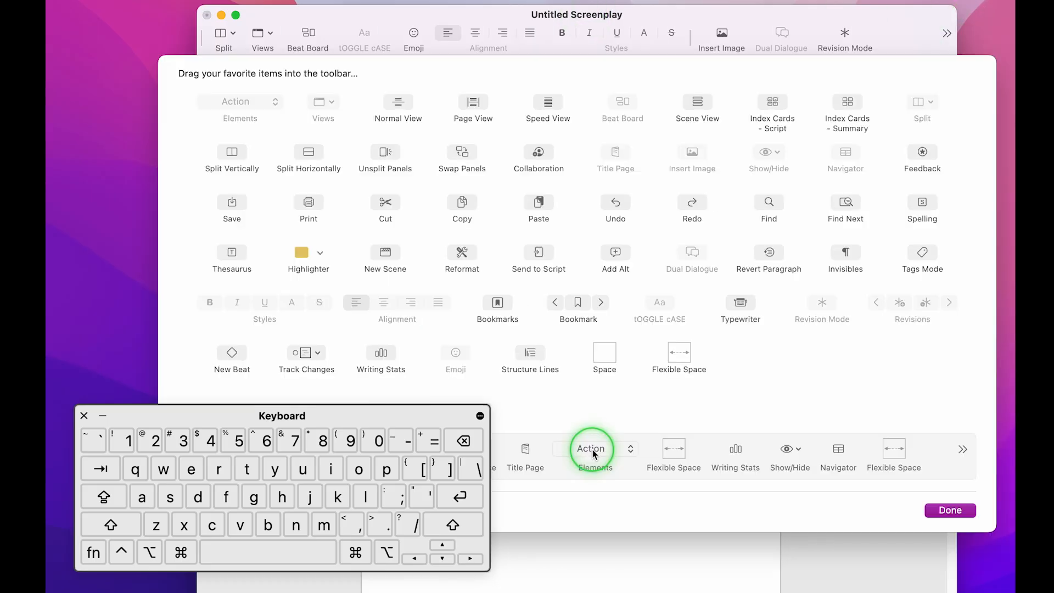
left_click_drag(593, 451, 570, 37)
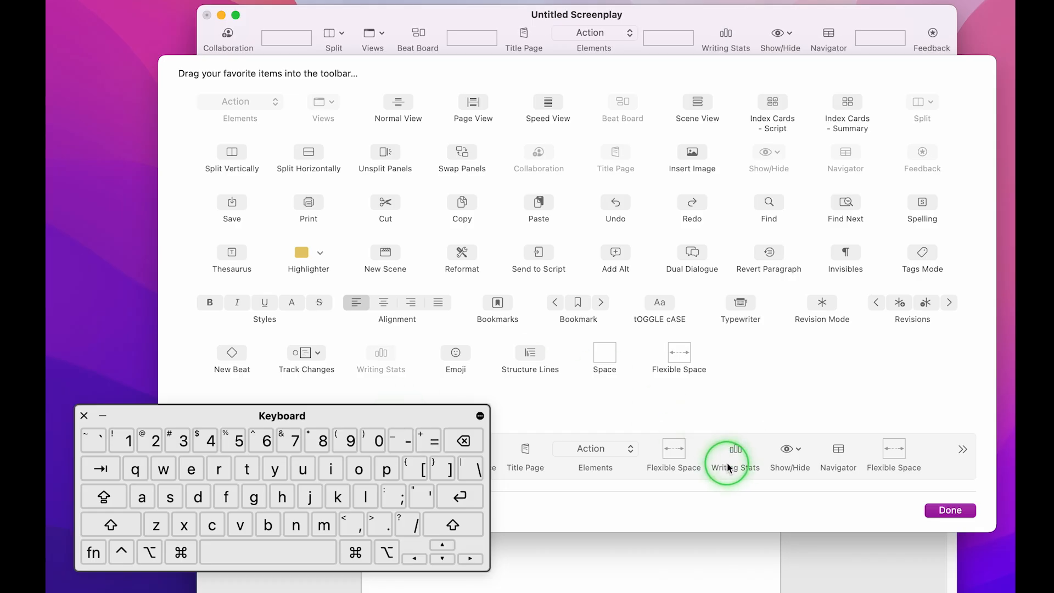
mouse_move(344, 415)
left_mouse_down()
mouse_move(956, 146)
mouse_move(962, 162)
mouse_move(481, 308)
mouse_move(317, 408)
mouse_move(347, 435)
left_mouse_up()
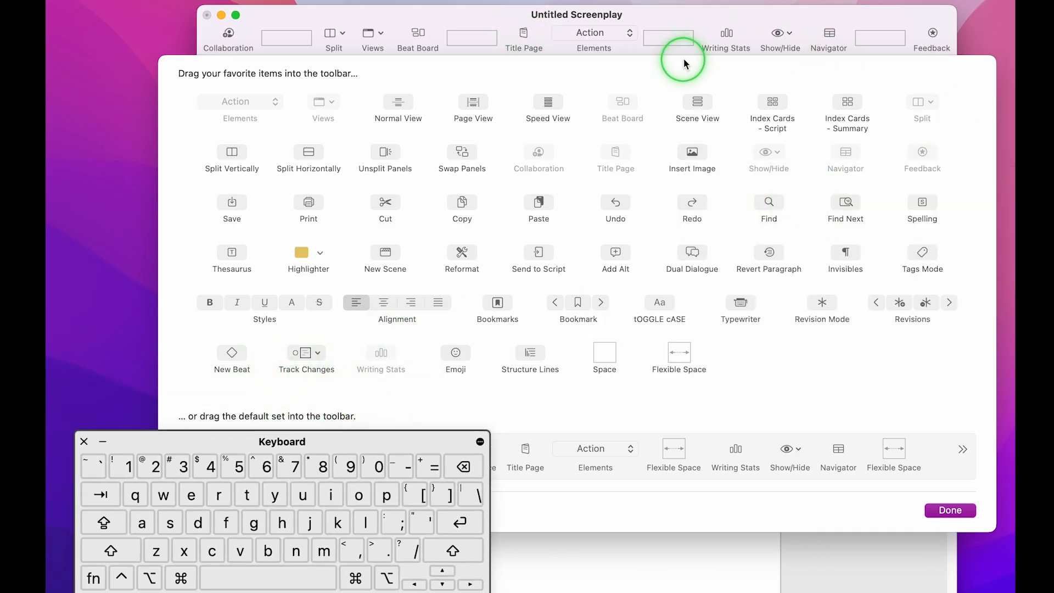
left_click(950, 510)
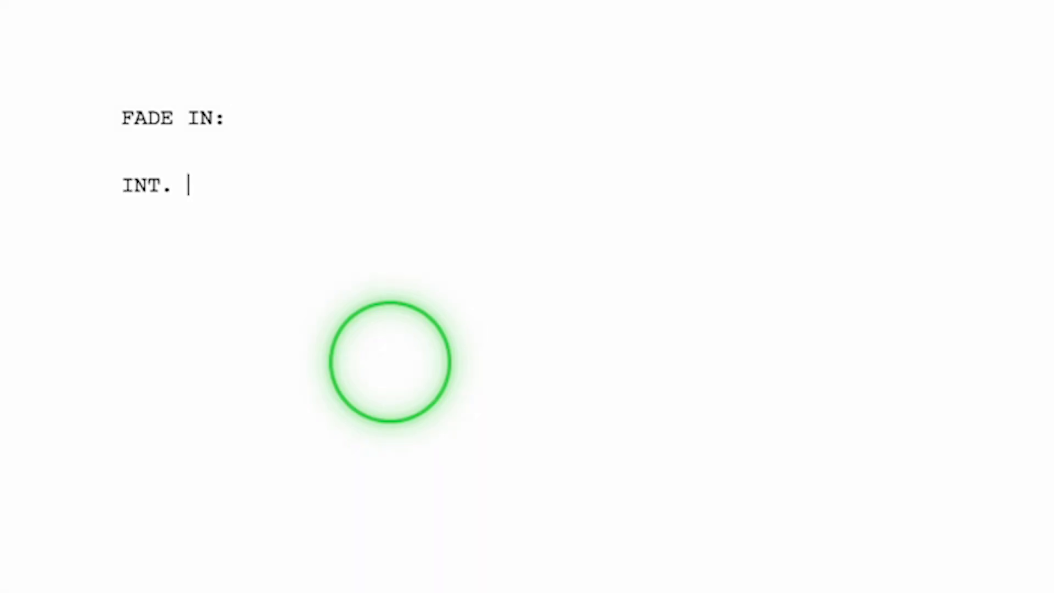
- Write the scene heading "INT. HOUSE - DAY" under FADE IN: and begin its action line with "Stuff stuff stuff"
type("HOUS")
type("- D")
key("Return")
type("Stuff stuff stuf")
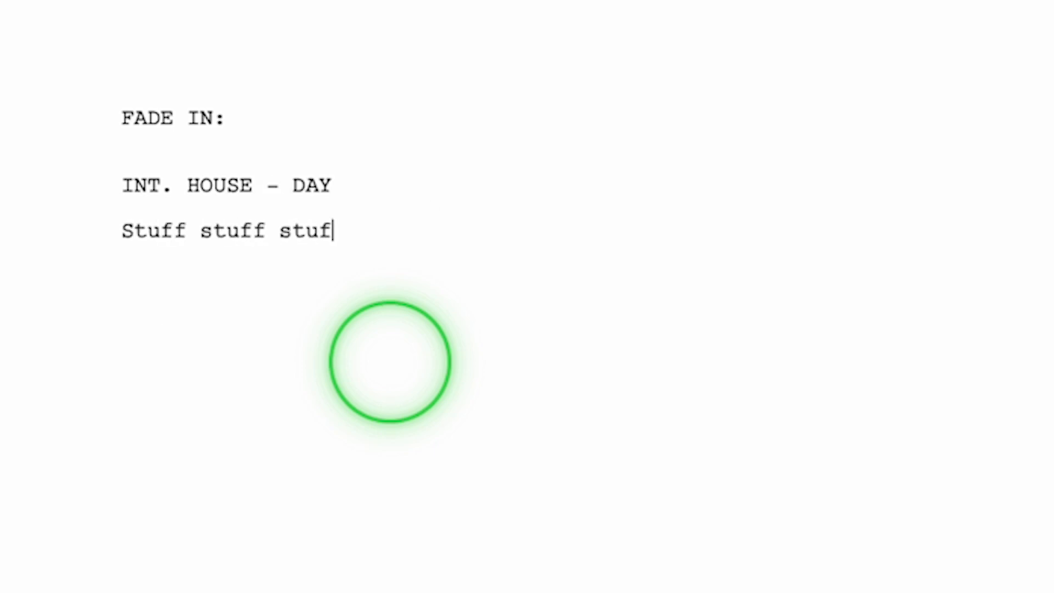
- Add a second scene headed "EXT. HOUSE - DAY" with the action line "More stuff more stuff more stuff."
type("f  EXT. H")
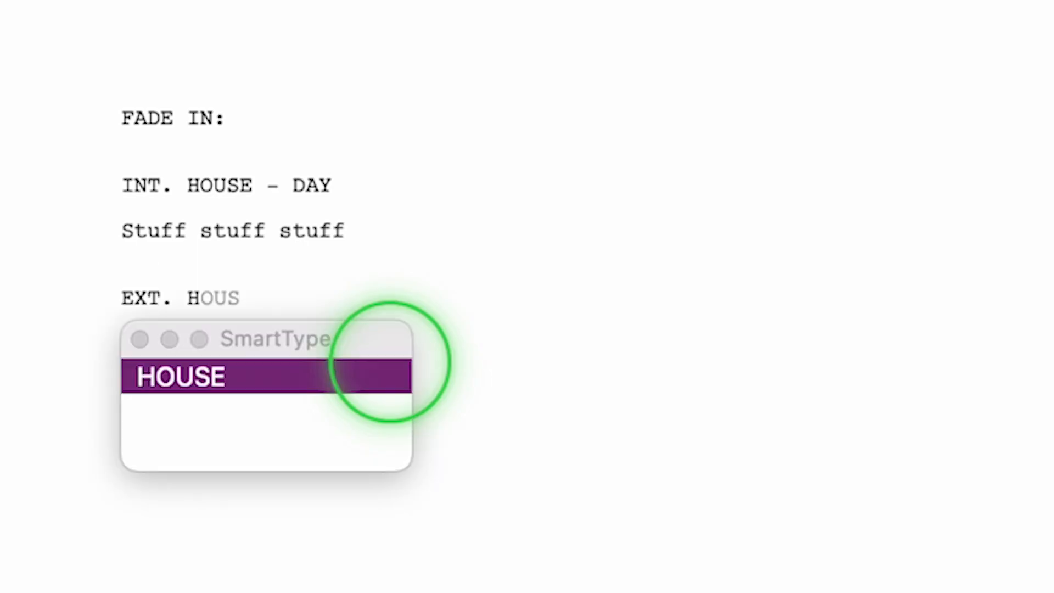
type("OUSE - DAY")
key("Return")
type("More stuff")
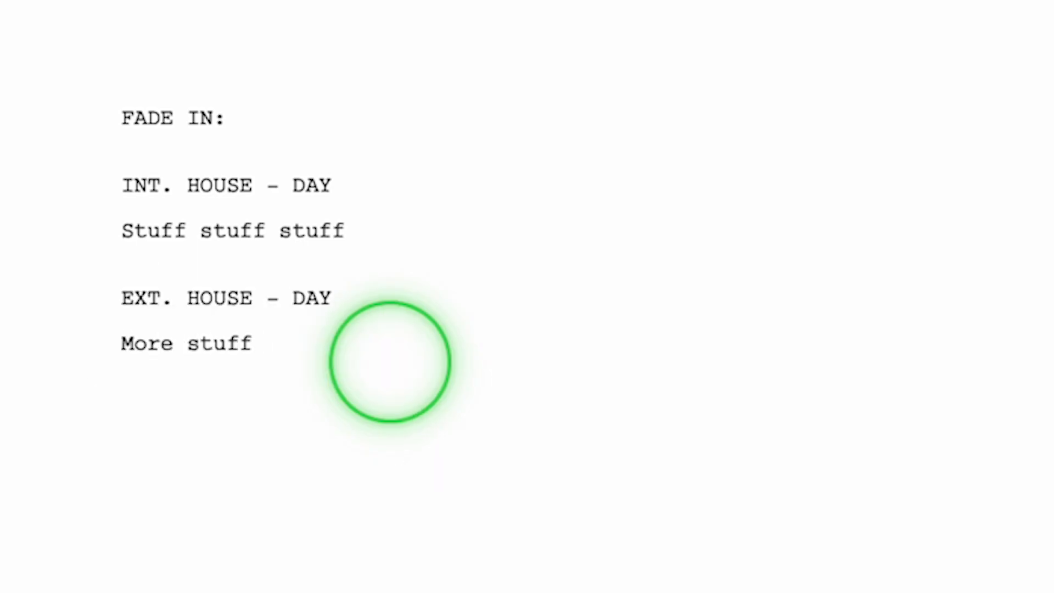
type(" more stuff more ")
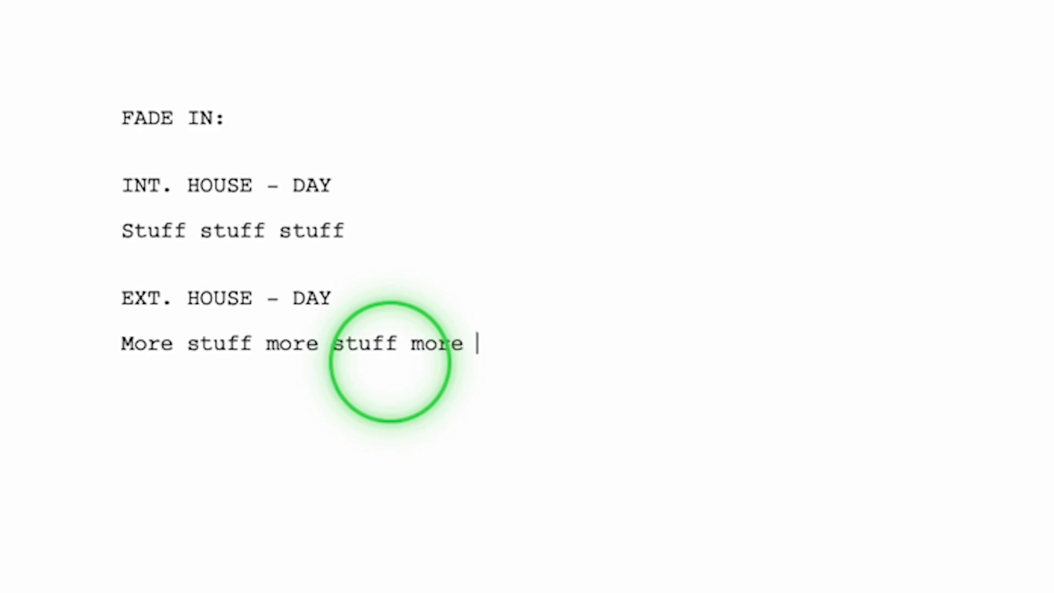
type("stuff.")
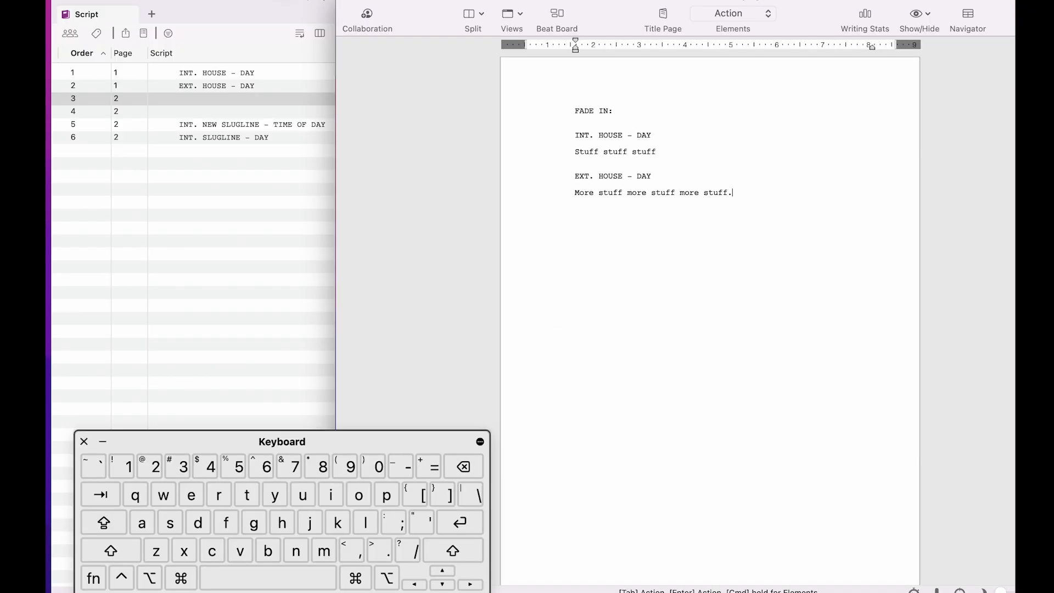
- Open the script's element settings and move the dialog clear of the sample scenes on the page
left_click(272, 2)
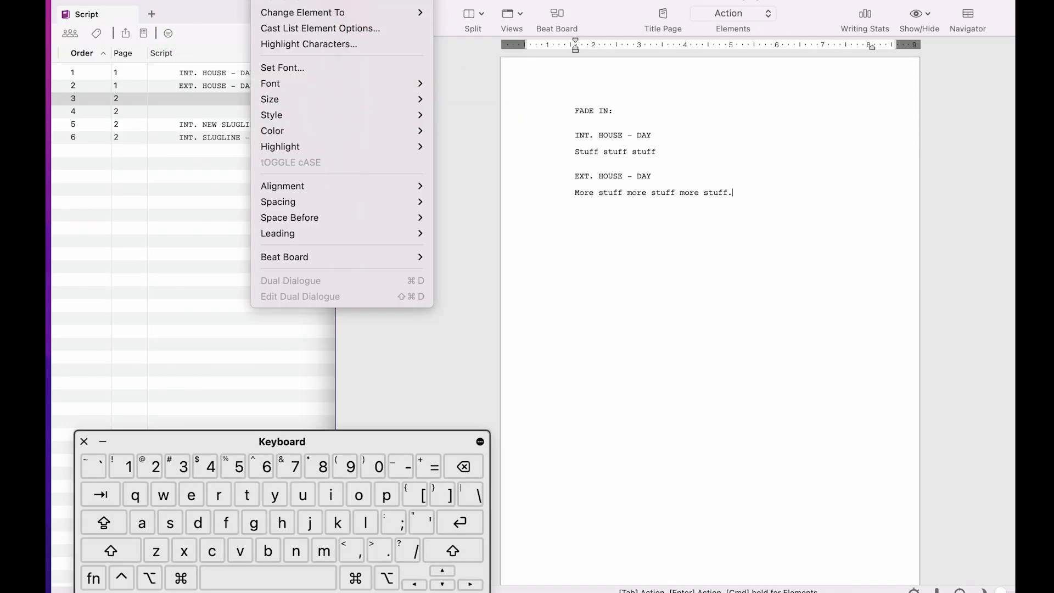
left_click(284, 1)
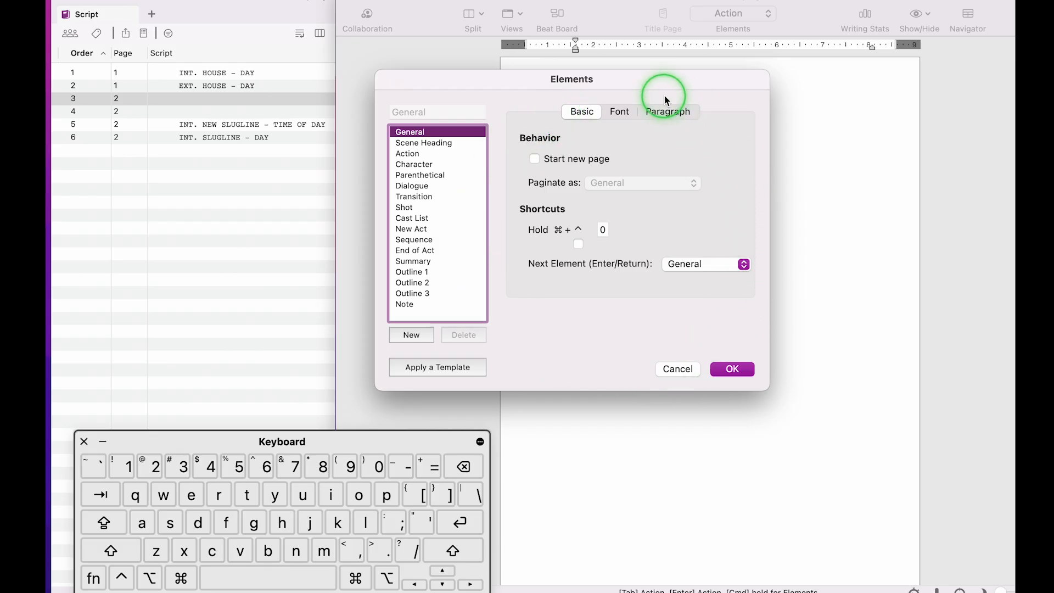
left_click_drag(664, 87, 446, 66)
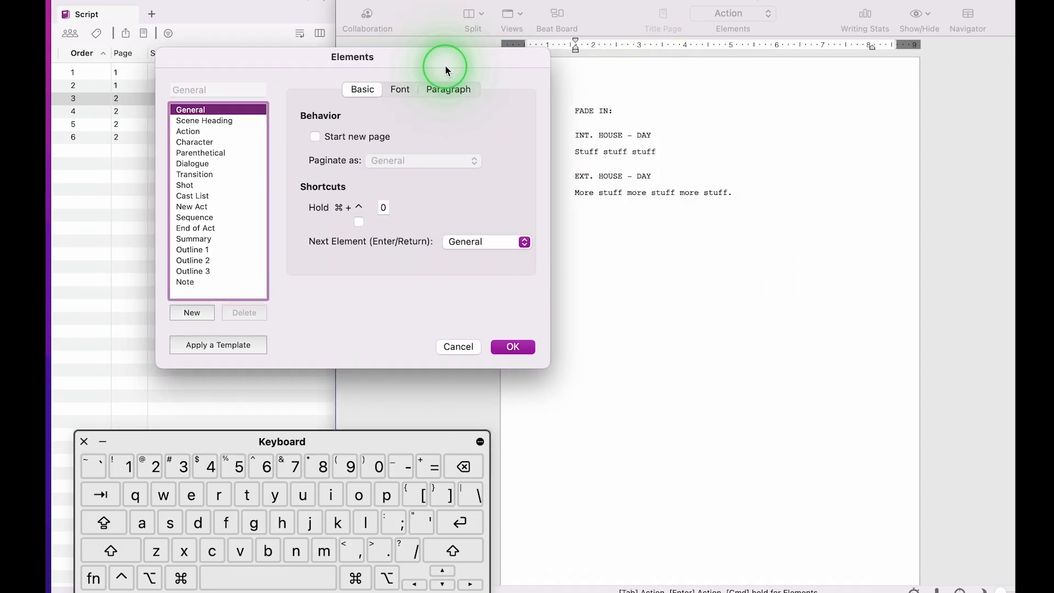
- Browse the element templates, previewing the Structure ones such as 5-Act Pyramid and Michael Hauge 6-Stage Structure, and leave without applying any
left_click(215, 349)
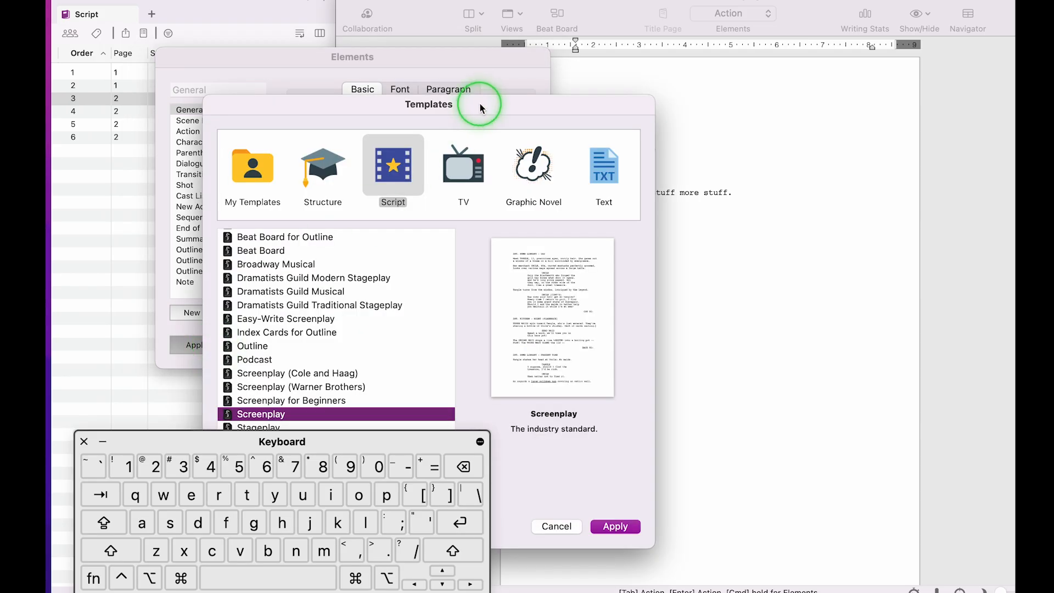
left_click_drag(487, 109, 862, 46)
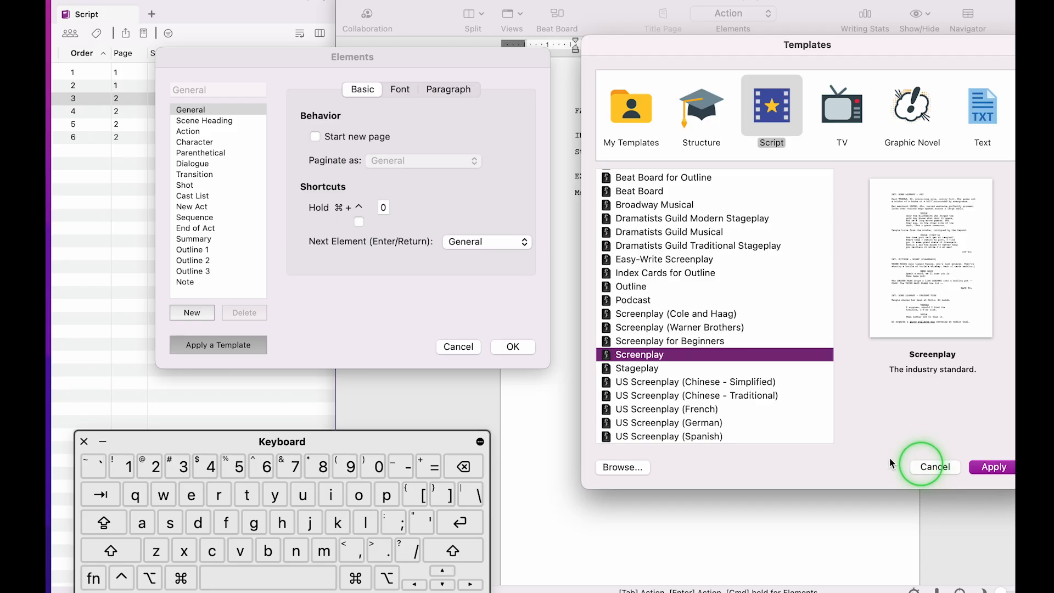
left_click(631, 110)
left_click(701, 109)
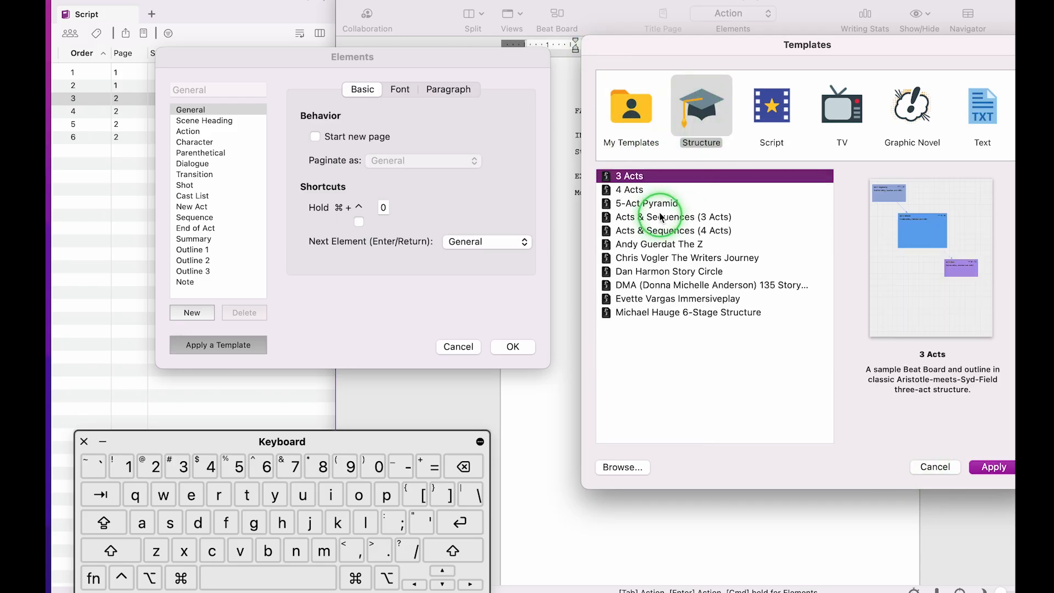
left_click(654, 189)
left_click(649, 205)
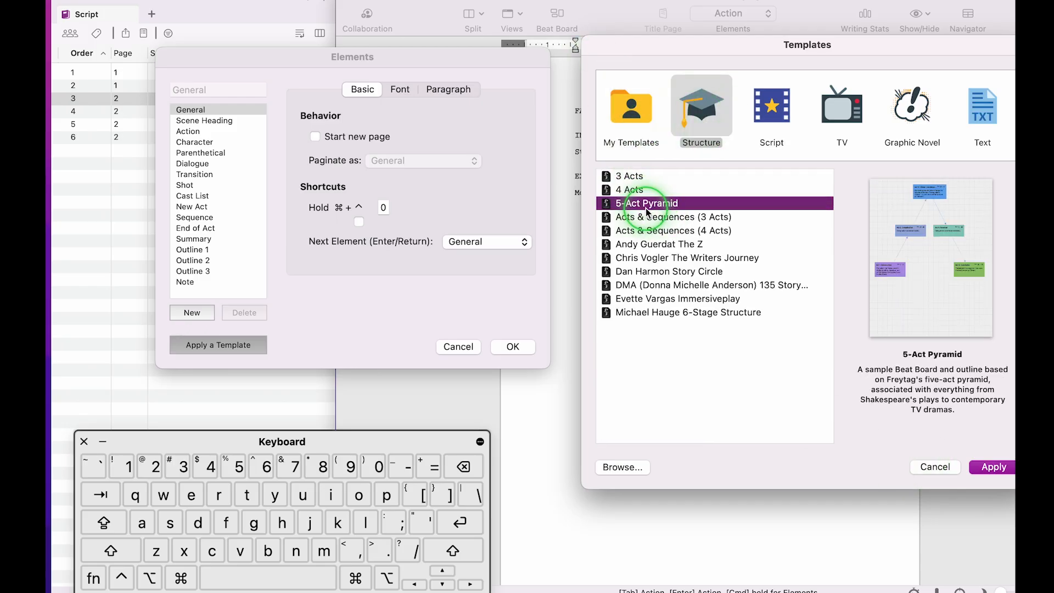
left_click(653, 231)
left_click(656, 258)
left_click(664, 286)
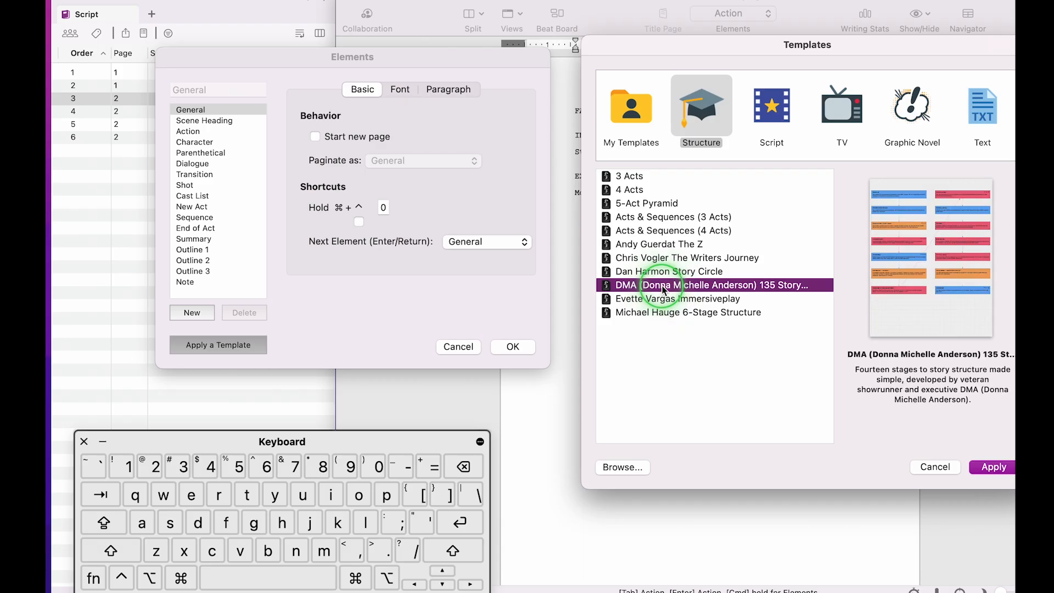
left_click(666, 313)
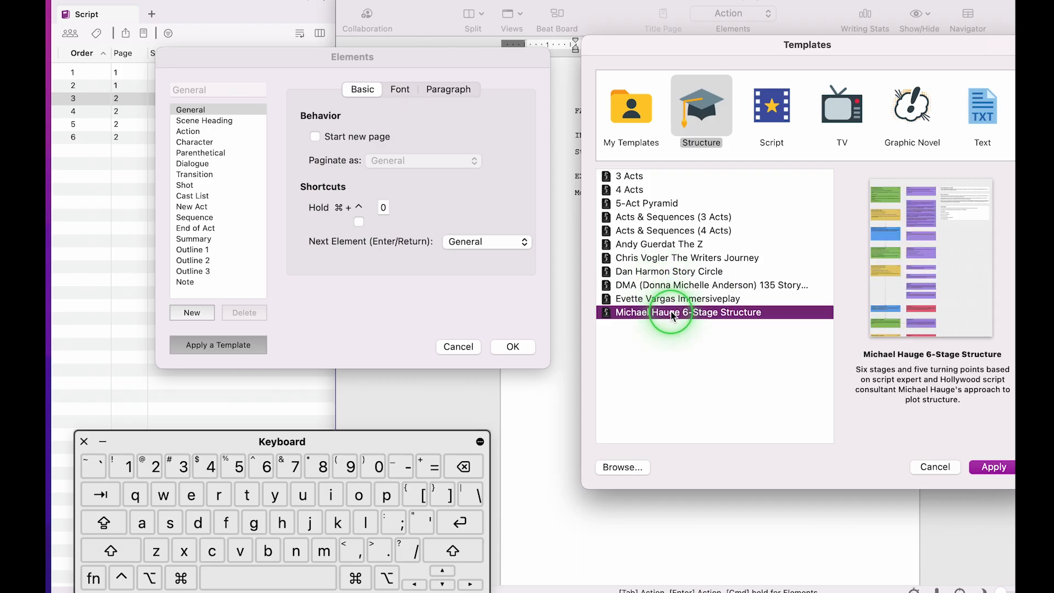
left_click(939, 466)
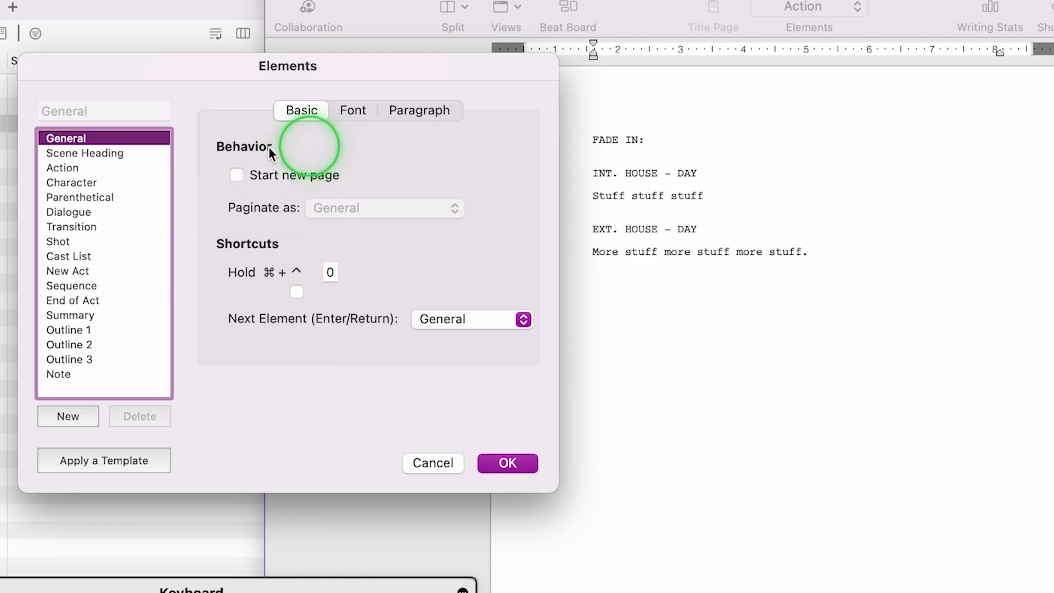
- Set the Scene Heading element's space before to 1
left_click(98, 152)
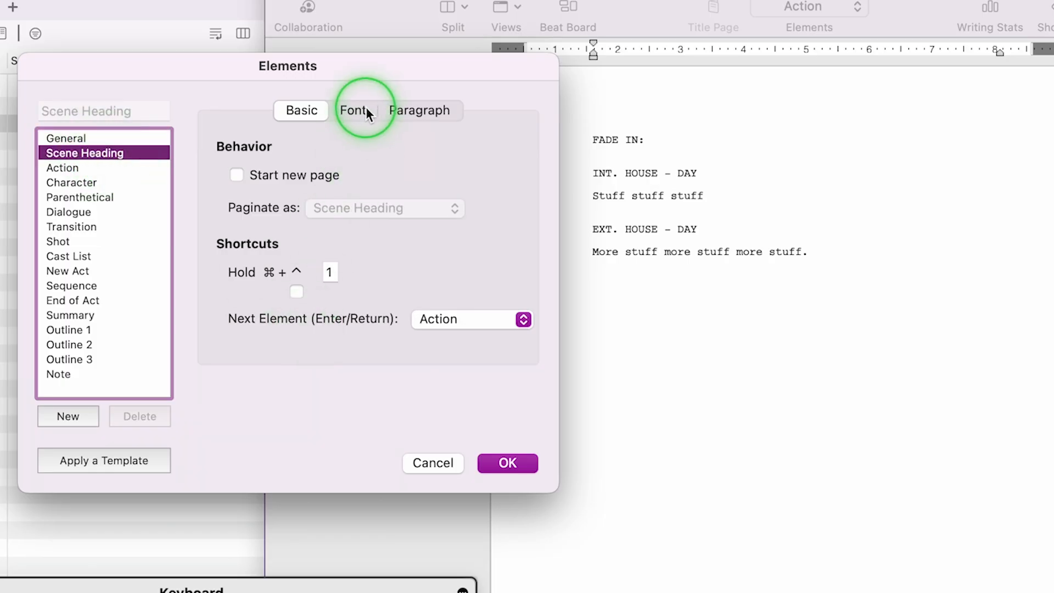
left_click(433, 111)
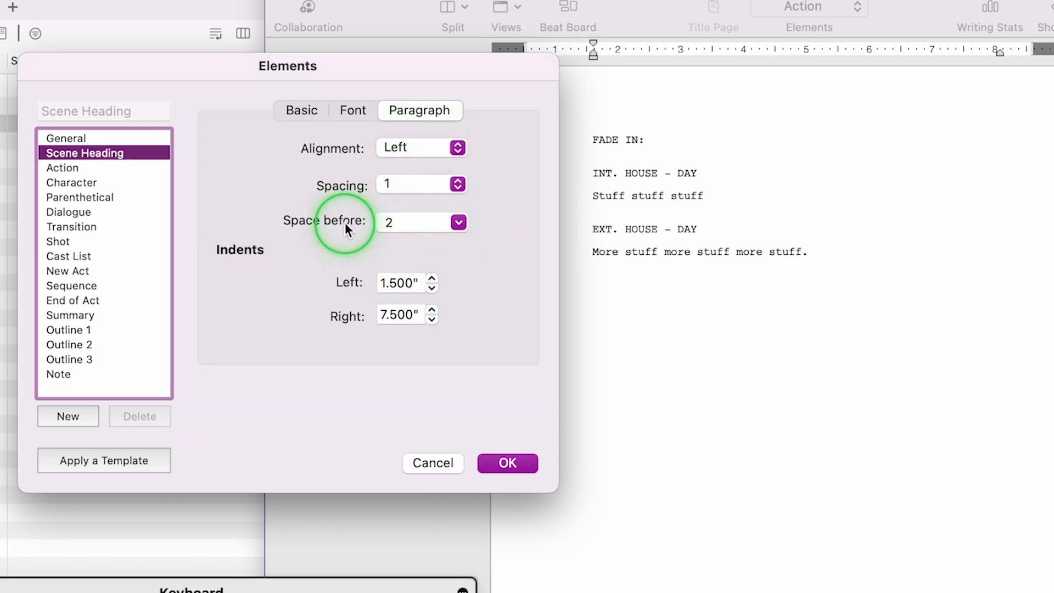
left_click(450, 221)
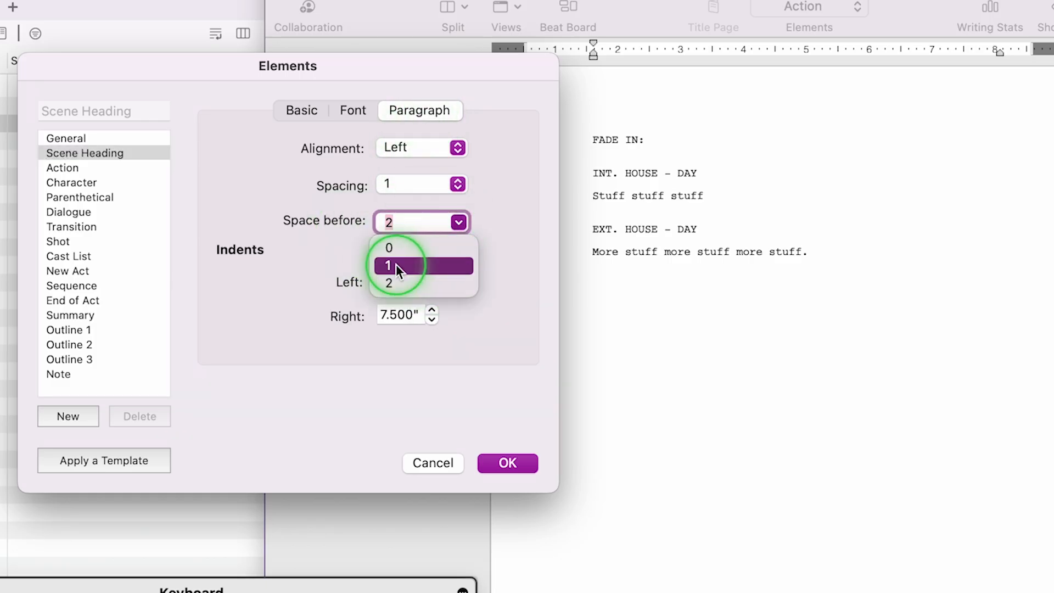
left_click(397, 264)
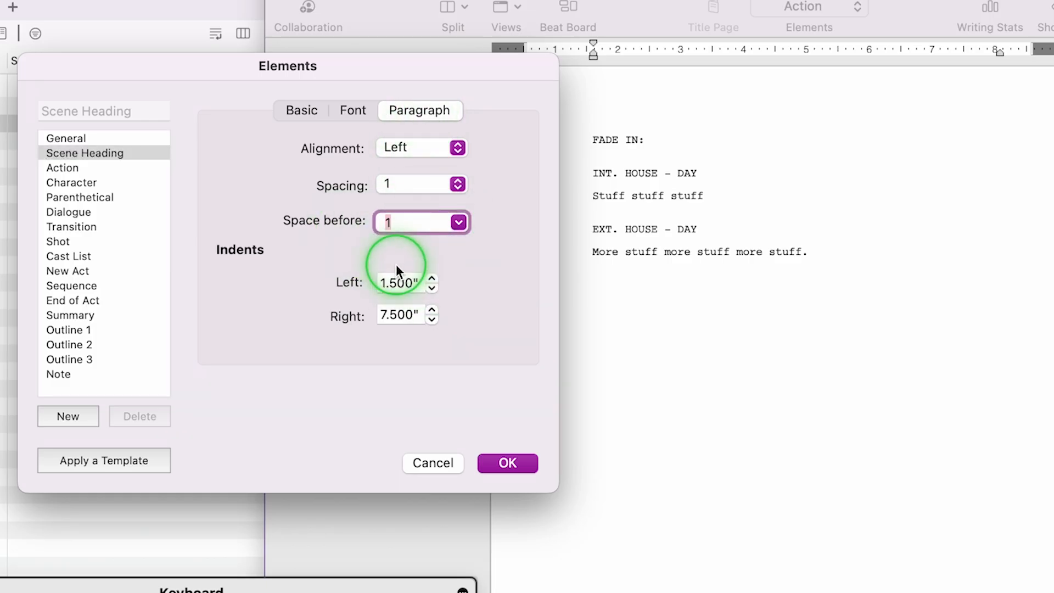
- Give the Scene Heading element a bold, underlined font and apply the element settings to the script
left_click(345, 110)
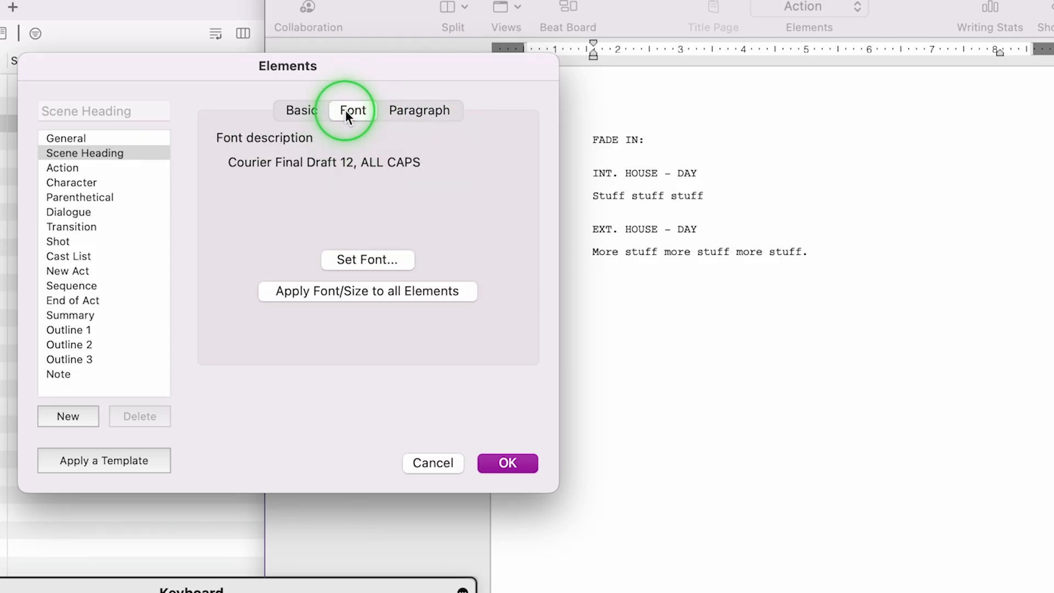
left_click(357, 263)
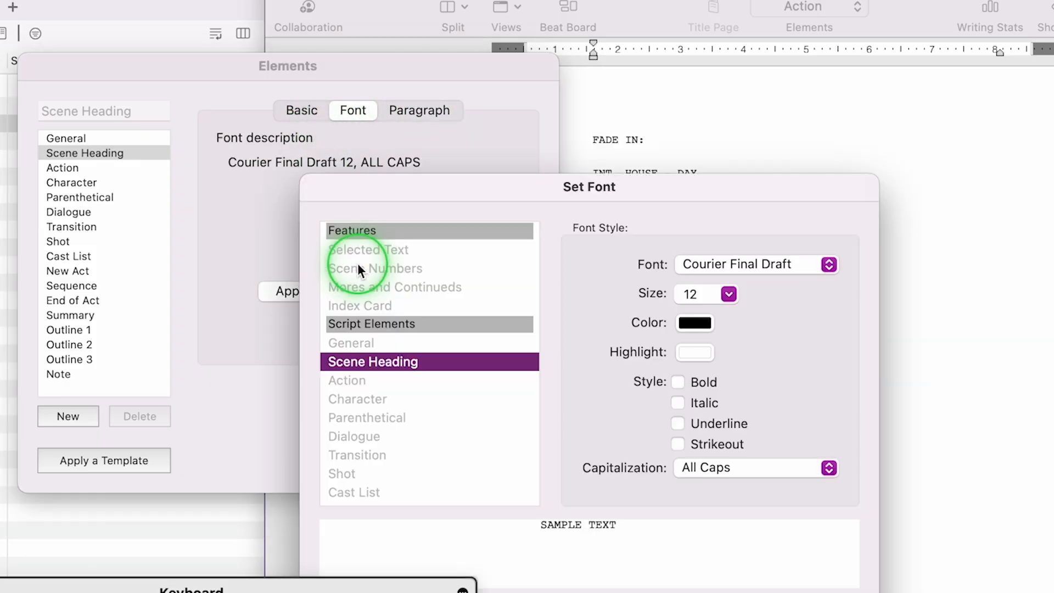
left_click(678, 382)
left_click(679, 424)
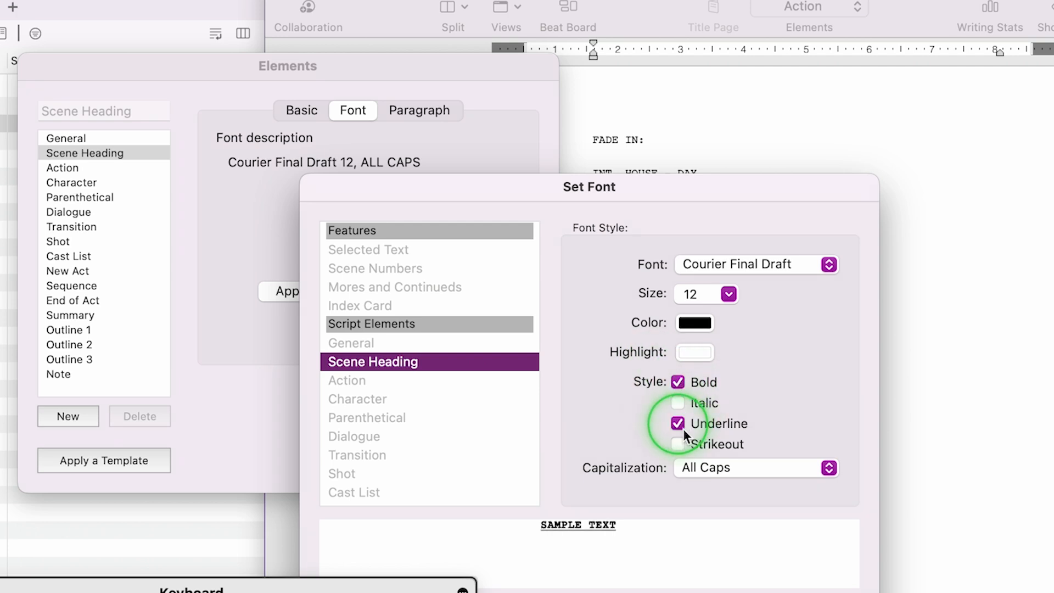
left_click(832, 591)
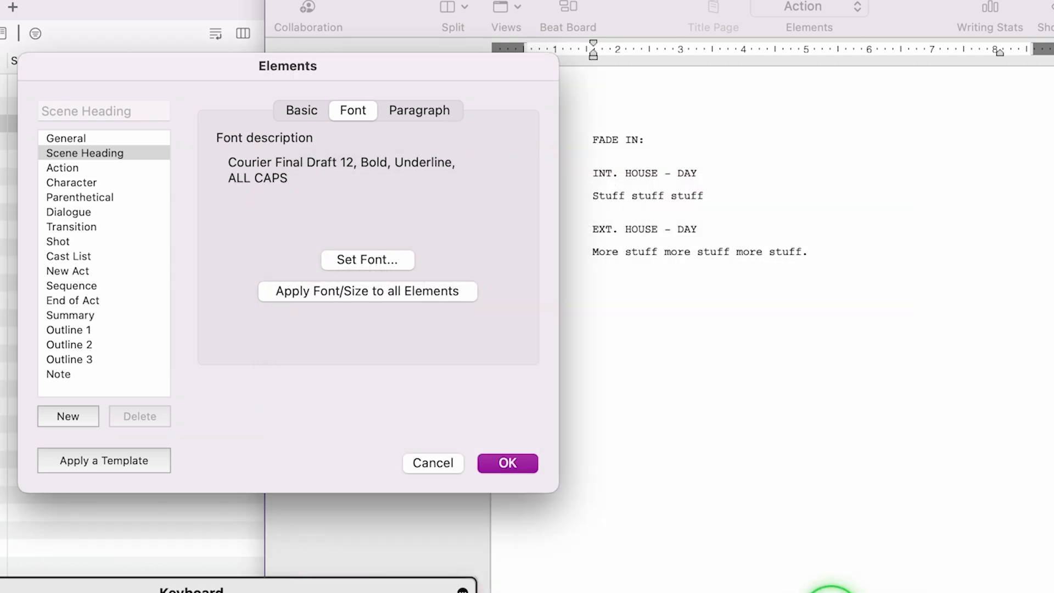
left_click(506, 462)
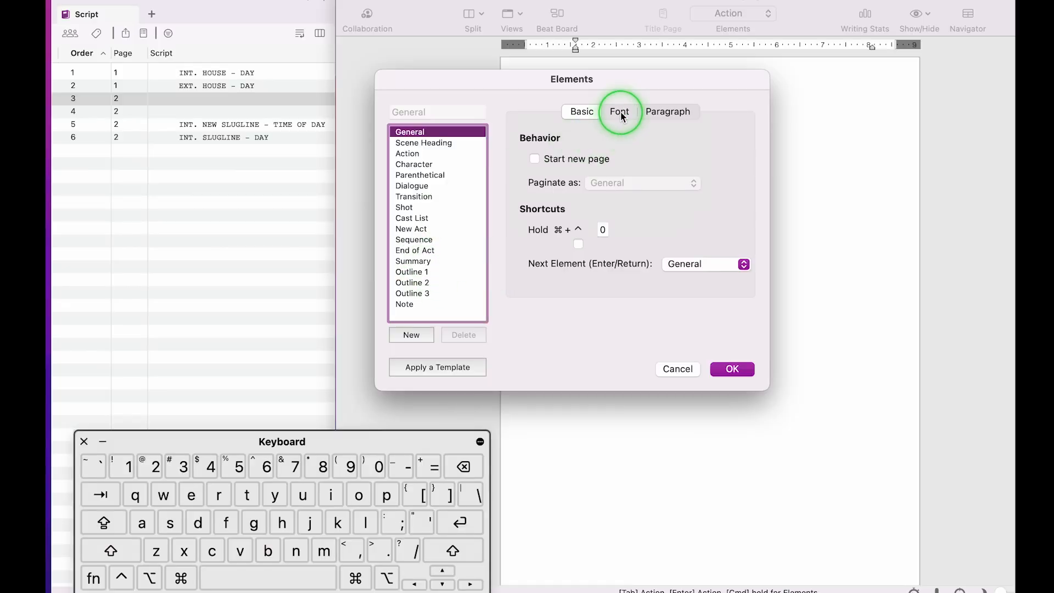
- Review the General element's font and paragraph settings, and add a new script element named "special"
left_click(621, 112)
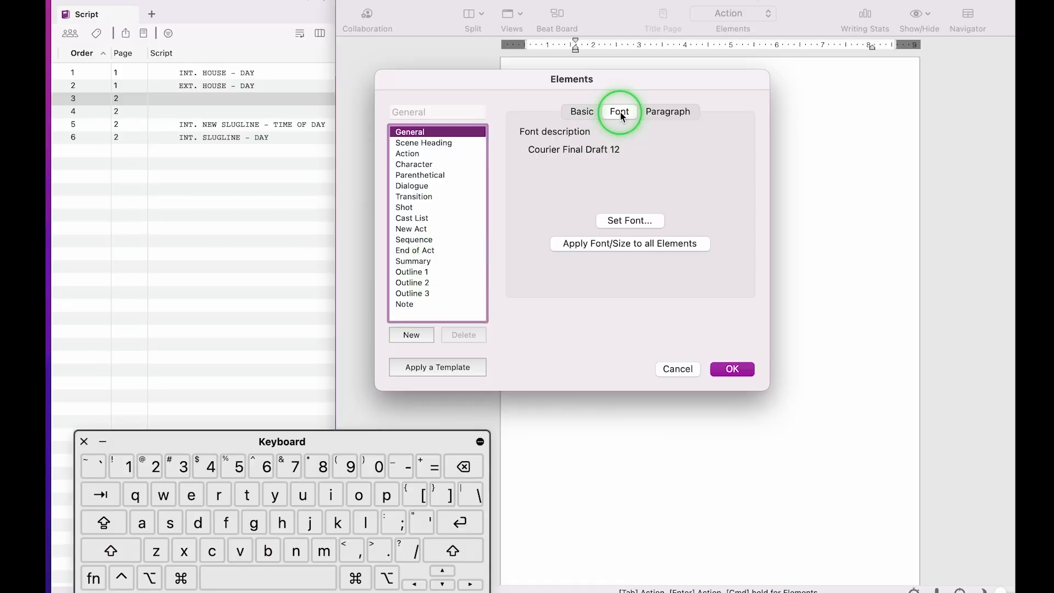
left_click(670, 112)
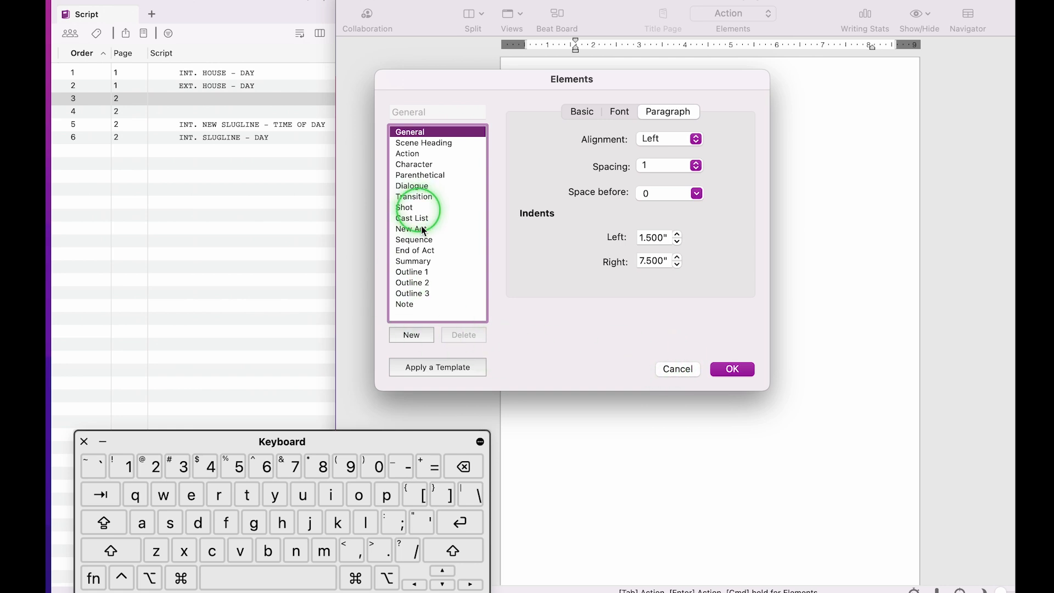
left_click(421, 341)
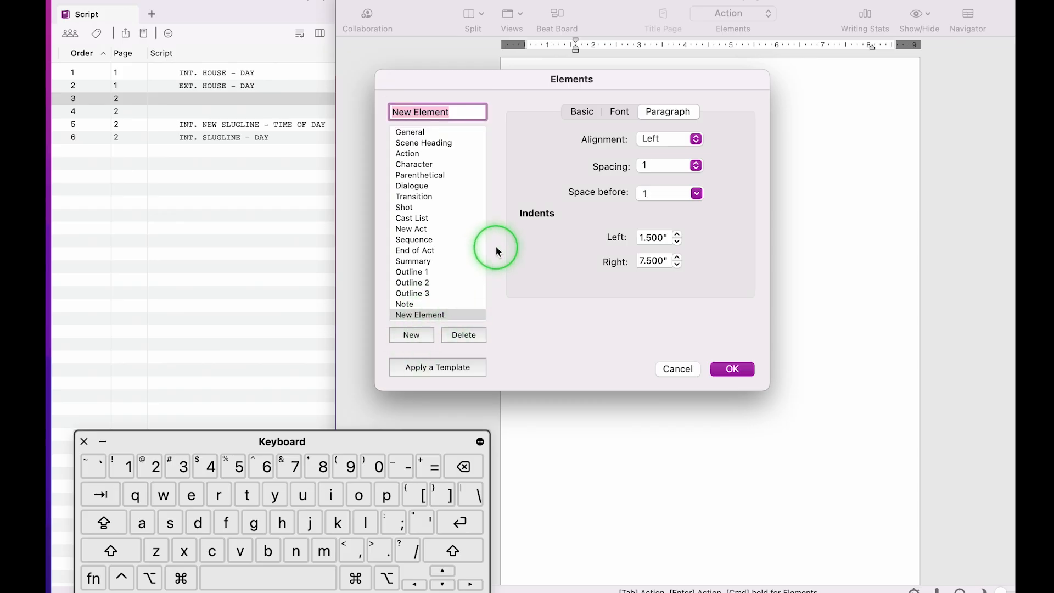
type("special")
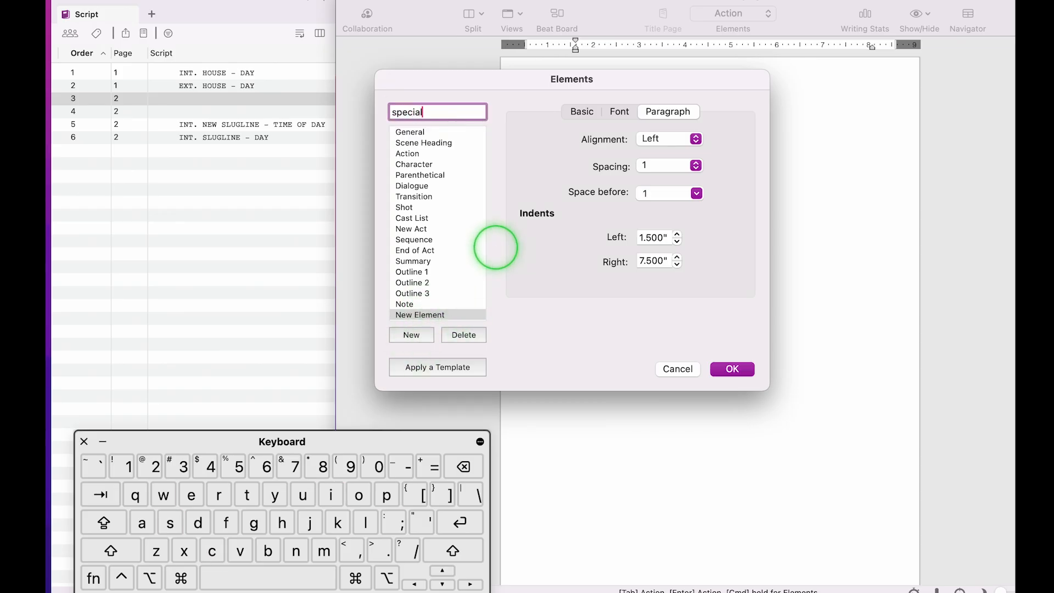
key("Return")
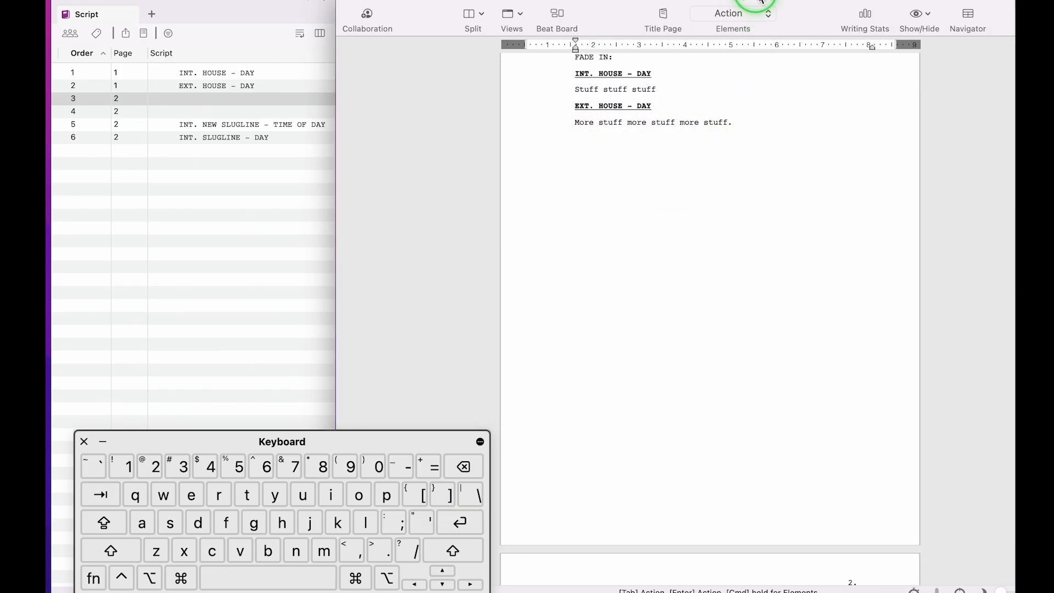
- Start a blank paragraph below "More stuff more stuff more stuff." and bring up the list of available elements there
left_click(767, 17)
left_click(598, 237)
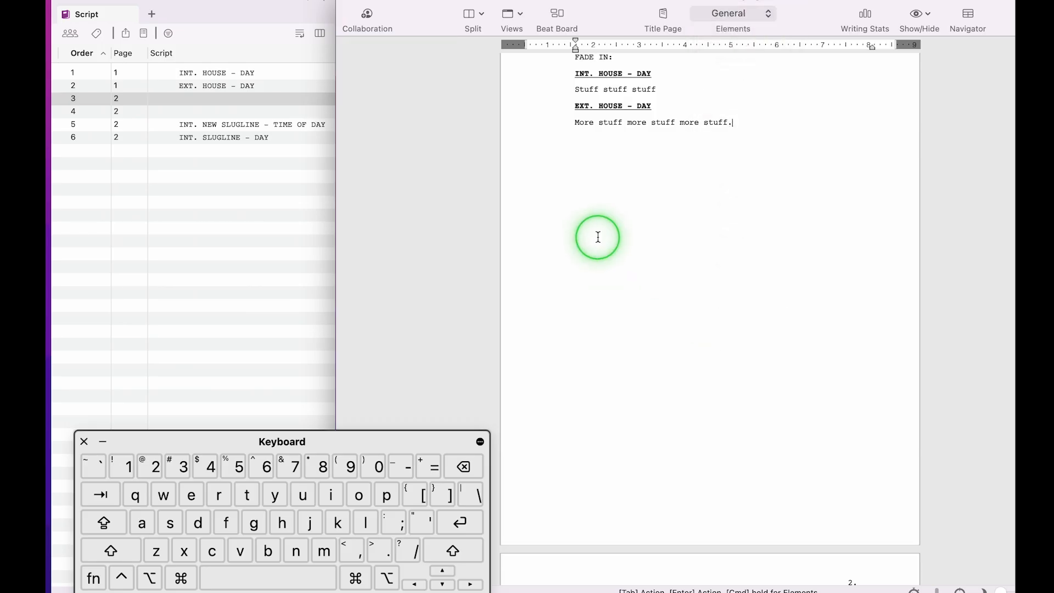
key("Return")
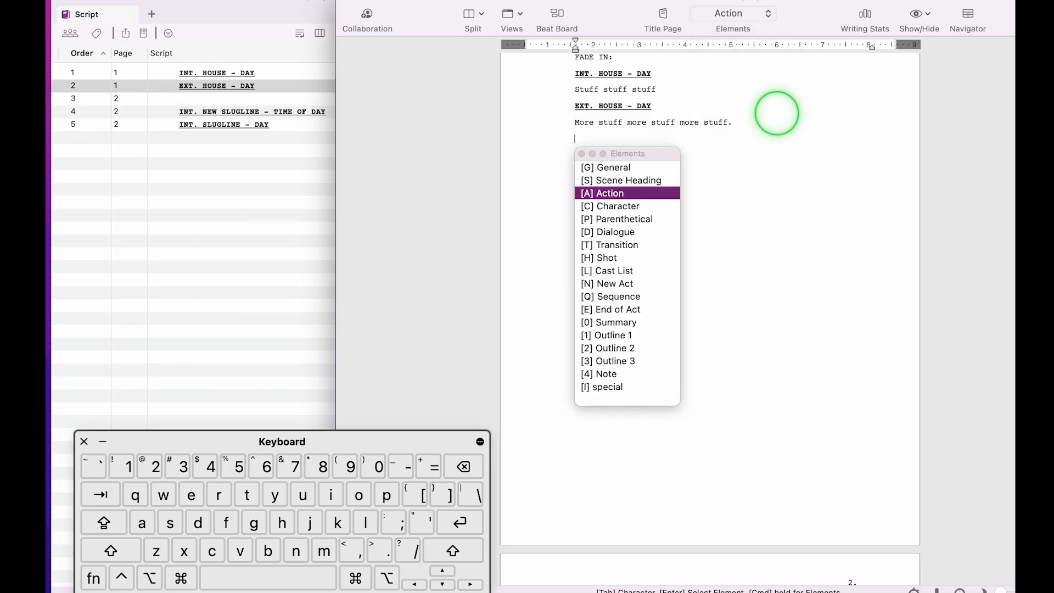
- Assign the custom "special" element to the blank paragraph below "More stuff more stuff more stuff."
key("Down")
key("Down")
key("Down")
key("Down")
key("Down")
key("Down")
key("Down")
key("Down")
key("Down")
key("Down")
key("Down")
key("Down")
key("Down")
key("Down")
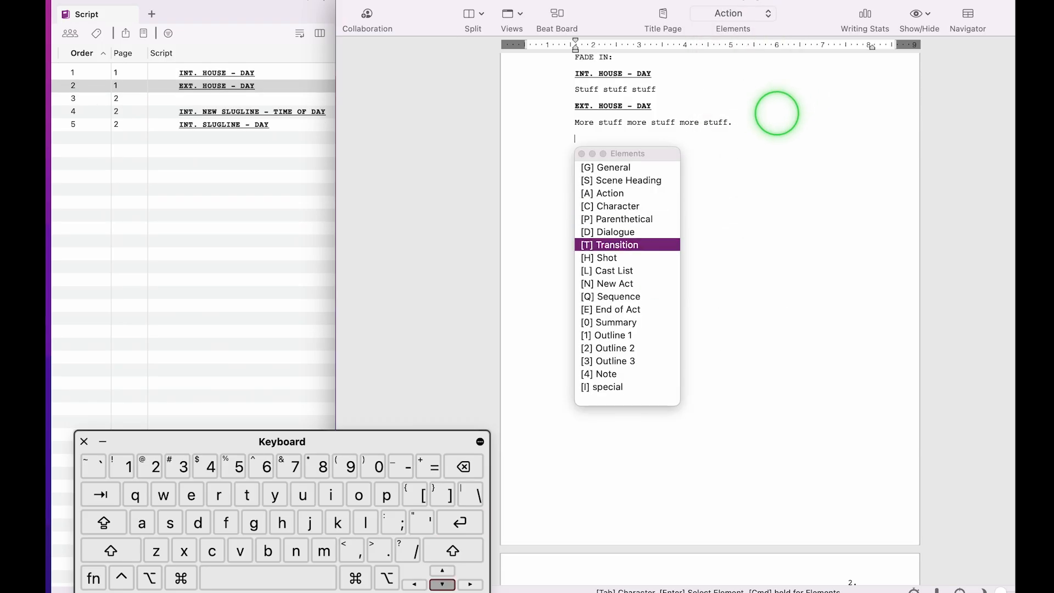
key("Down")
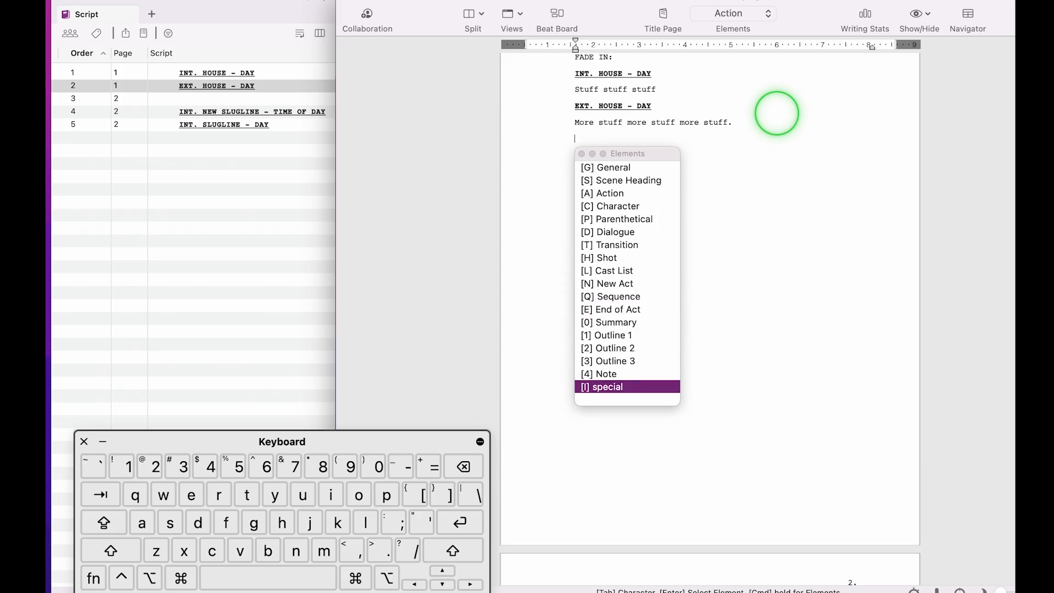
key("Return")
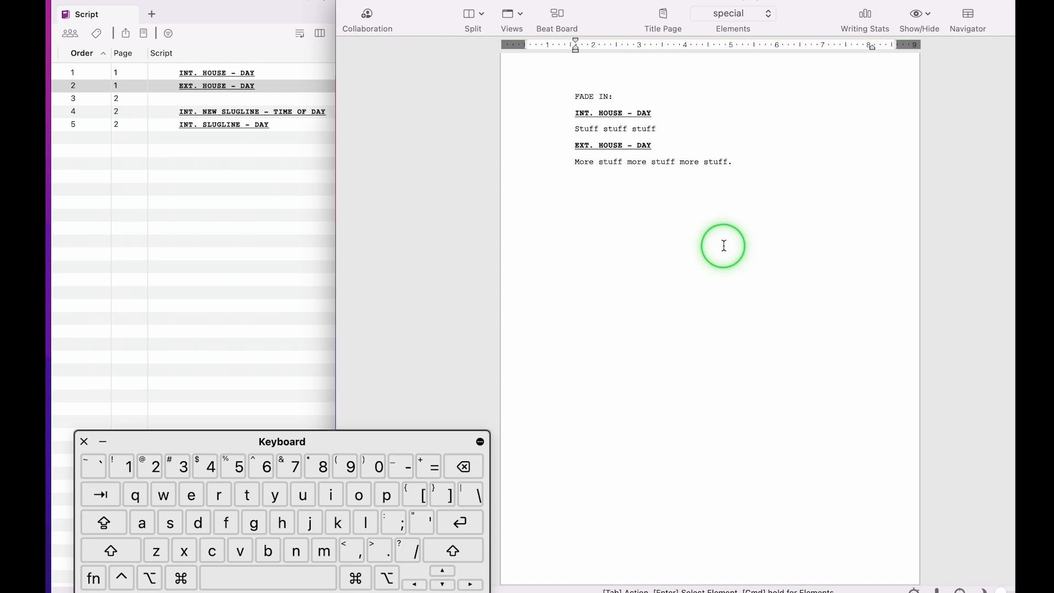
- View the Beat Board and return to the script in Page View
left_click(557, 14)
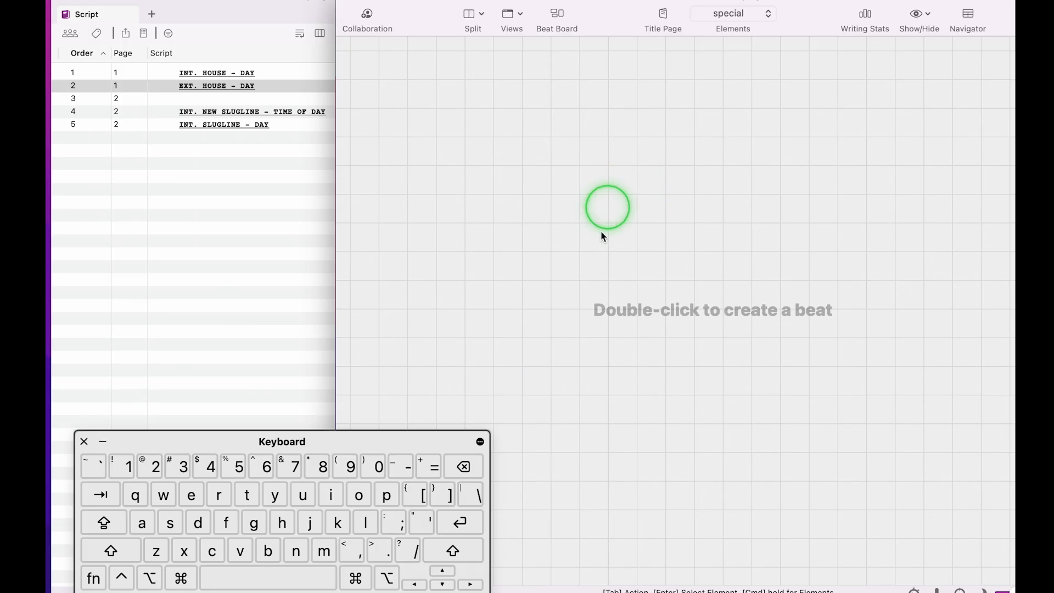
left_click(511, 16)
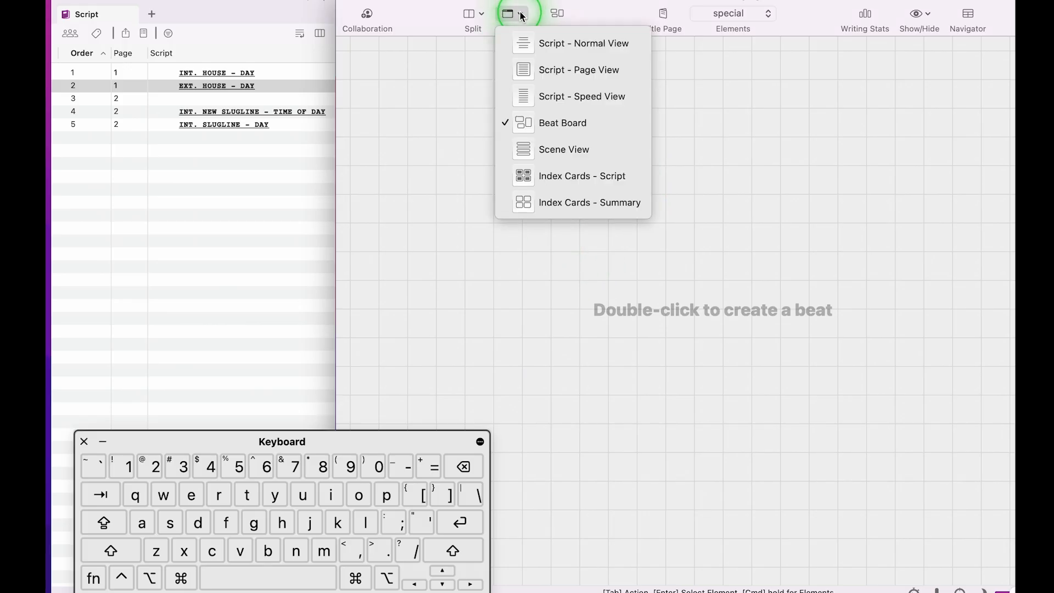
left_click(539, 71)
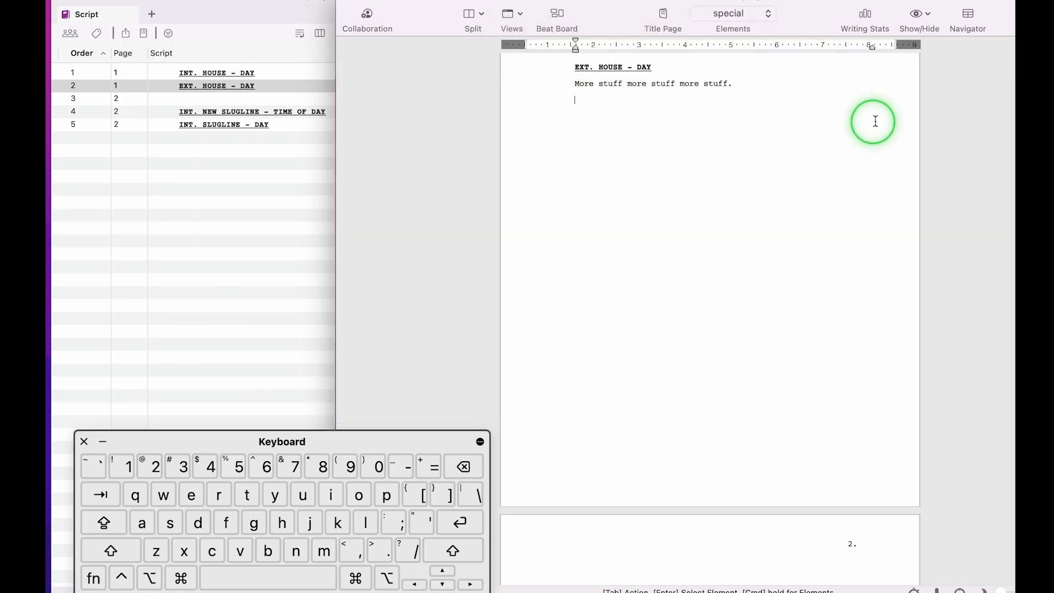
- Display the outline timeline above the script page to view its Outline 1, Outline 2 and Script rows, and hide it again
left_click(920, 14)
left_click(938, 36)
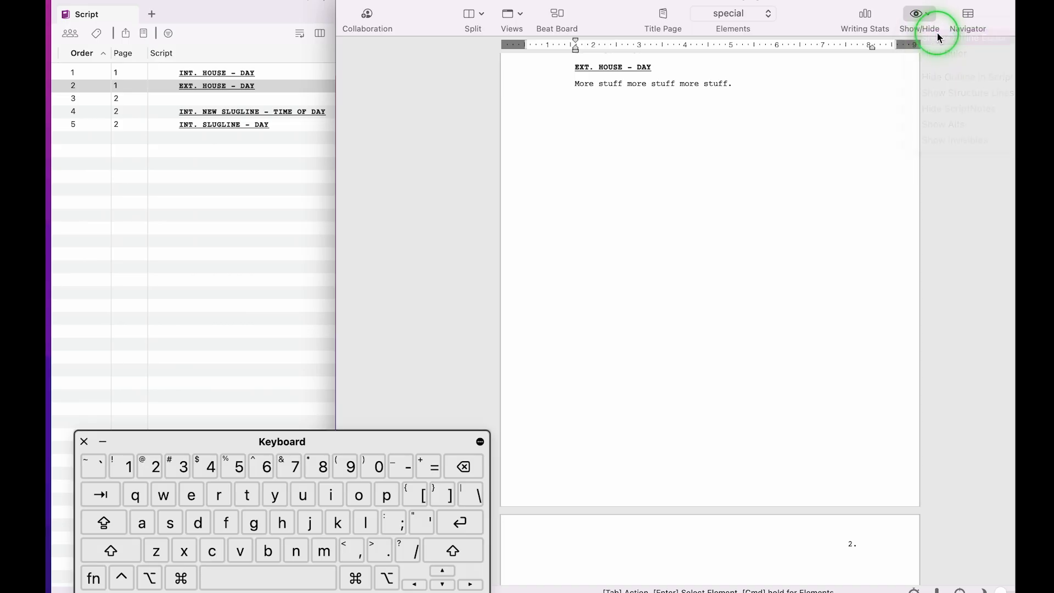
left_click(931, 16)
left_click(934, 5)
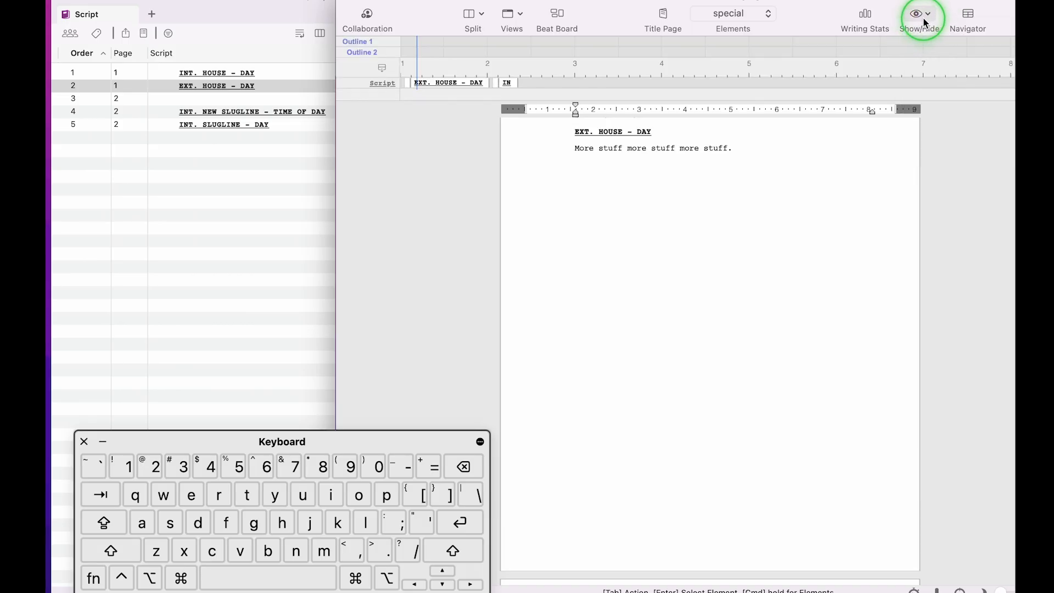
left_click(928, 11)
left_click(937, 97)
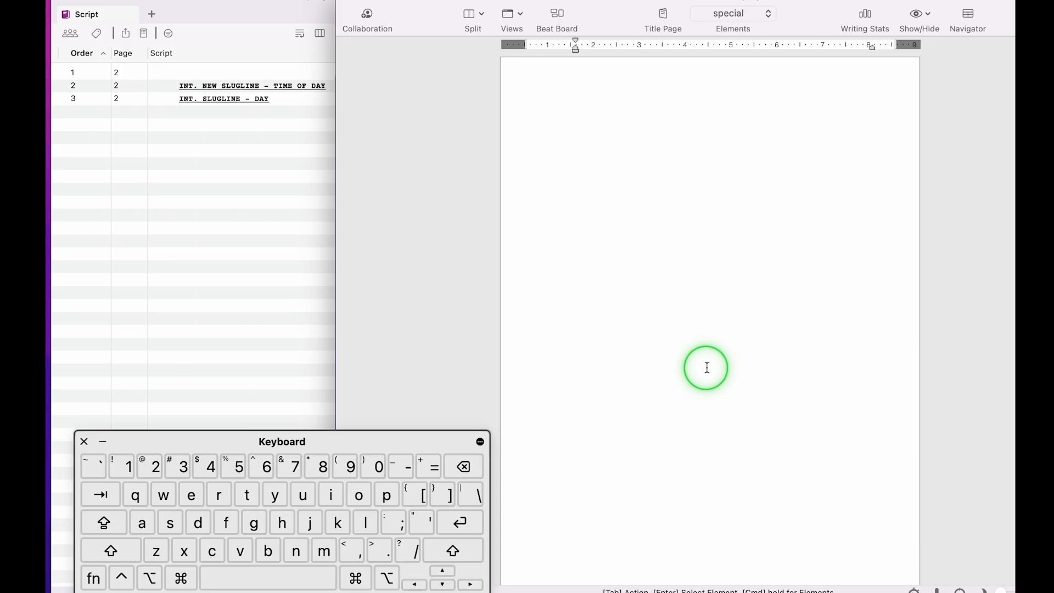
- Write "SUBSCRIBE AND COME BACK FOR MORE!" on the blank page, with the presenter's name in capitals on the line below
type("SUBSCRI")
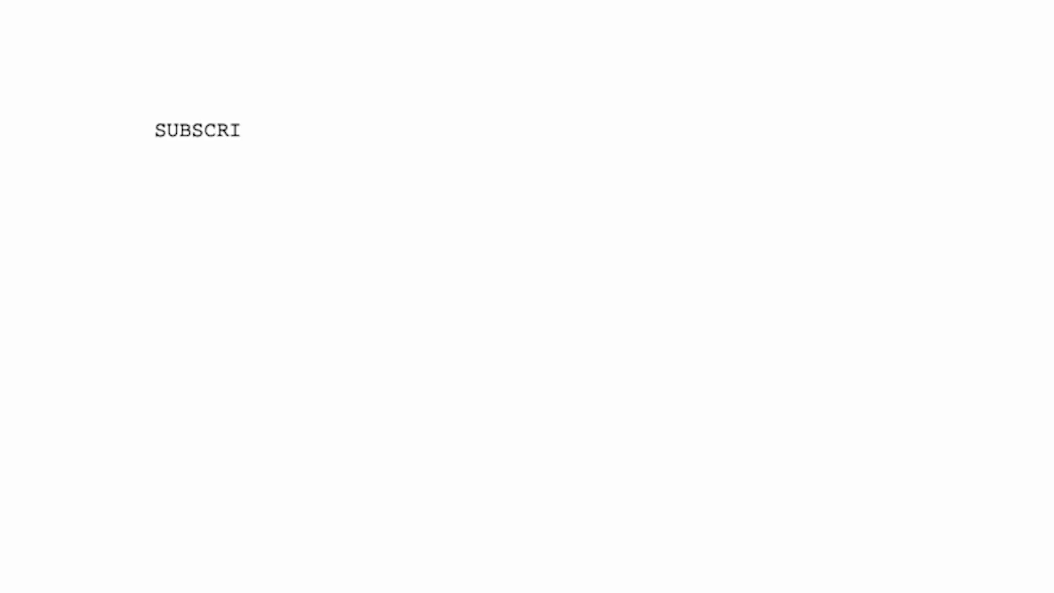
type("BE AND COME B")
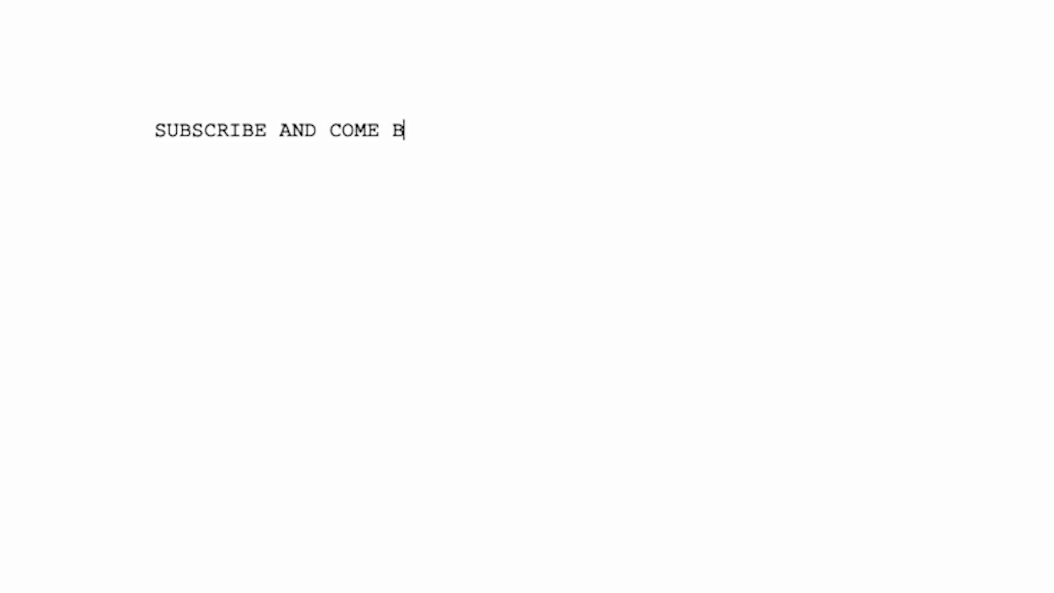
type("ACK FOR MORE! ")
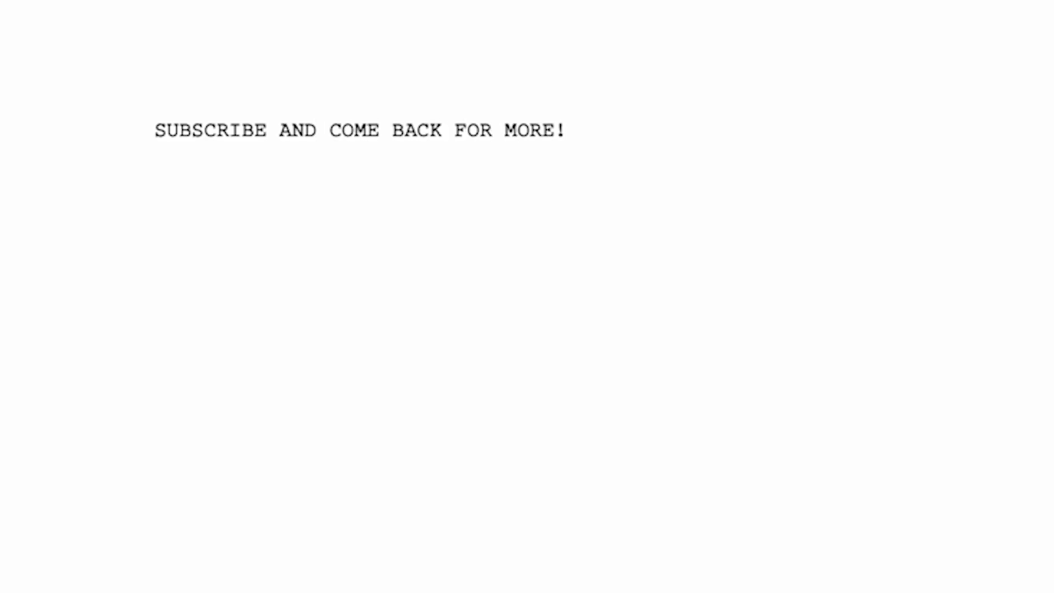
type("MATT WEINER")
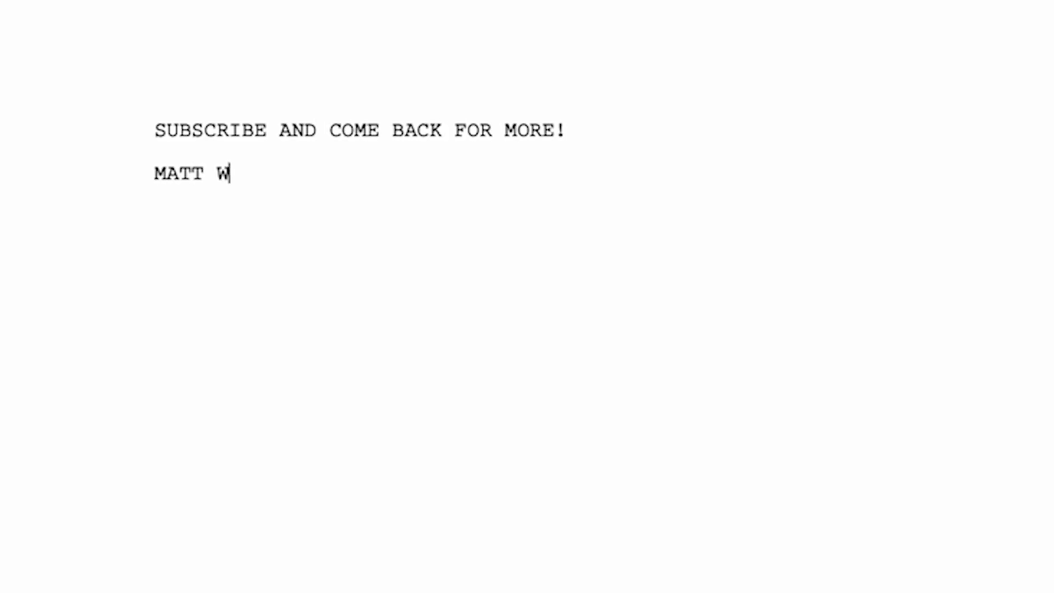
key("Return")
- Add "FADE IN:" below the name, followed by the scene heading "A CHANNEL DEDICATED TO THE ART OF SCREENWRITING."
type("FADE IN:")
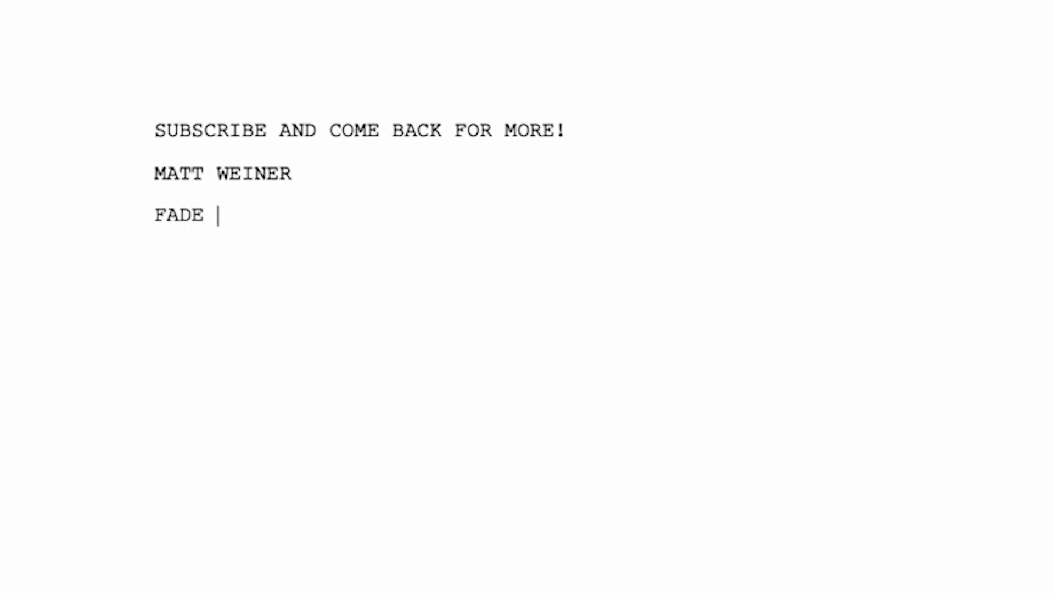
key("Return")
type("A CHANNEL DE")
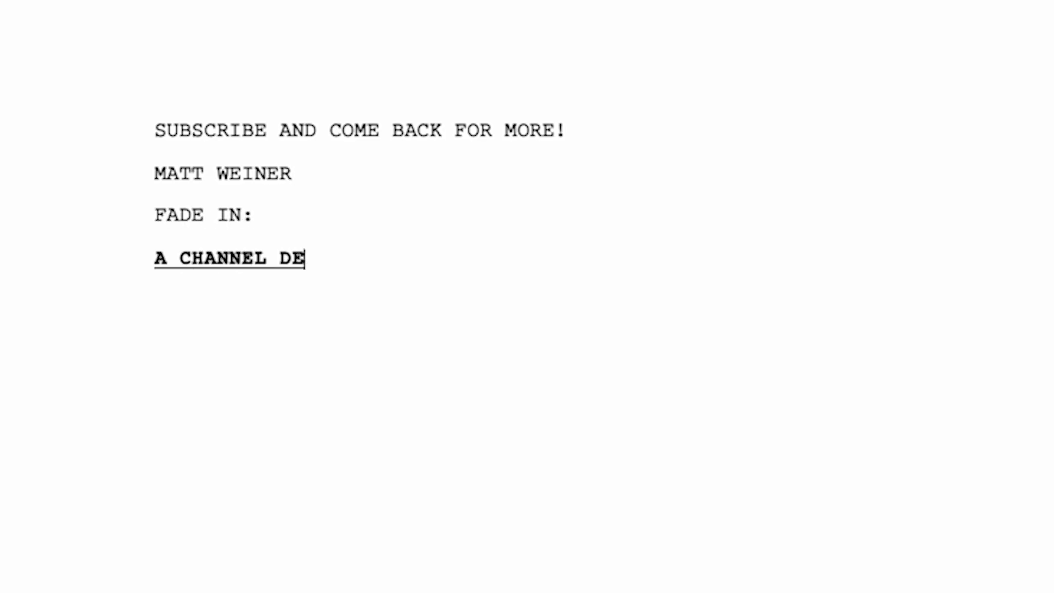
type("DICATED TO THE AR")
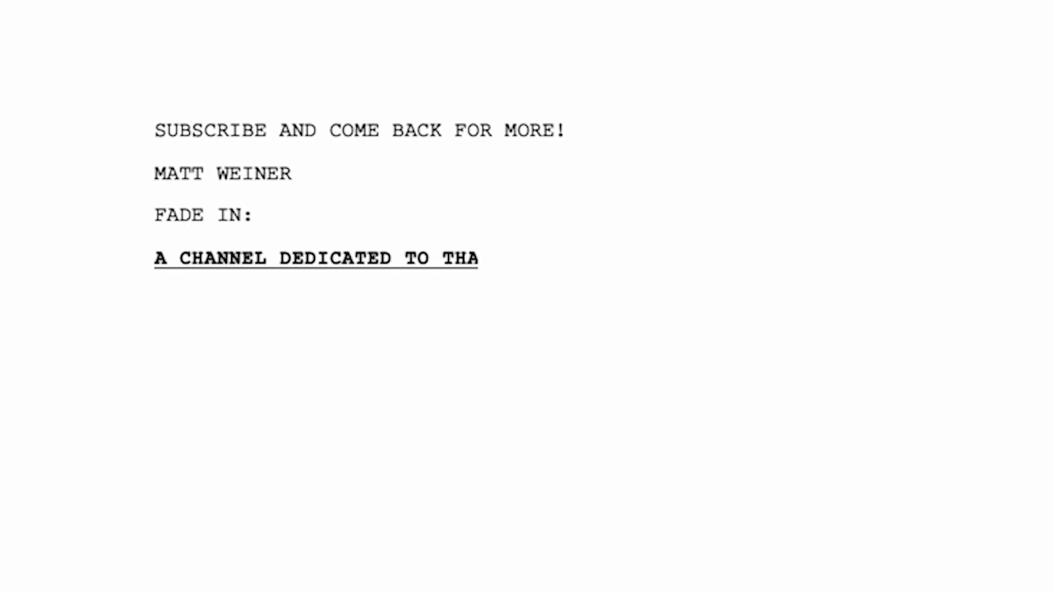
key("BackSpace")
key("BackSpace")
type("E ART O")
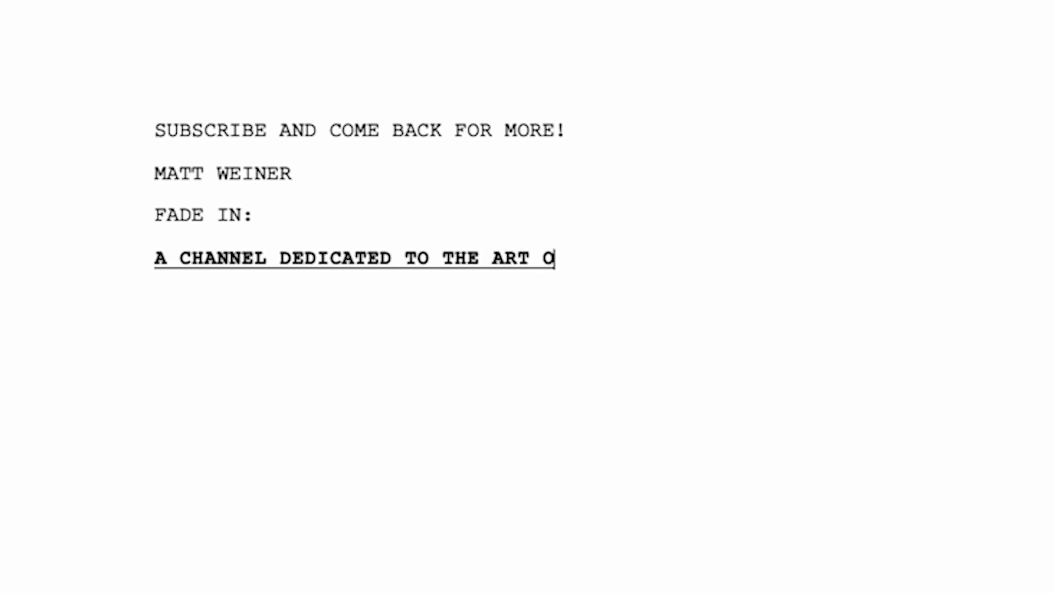
type("F SCREENWRITING.")
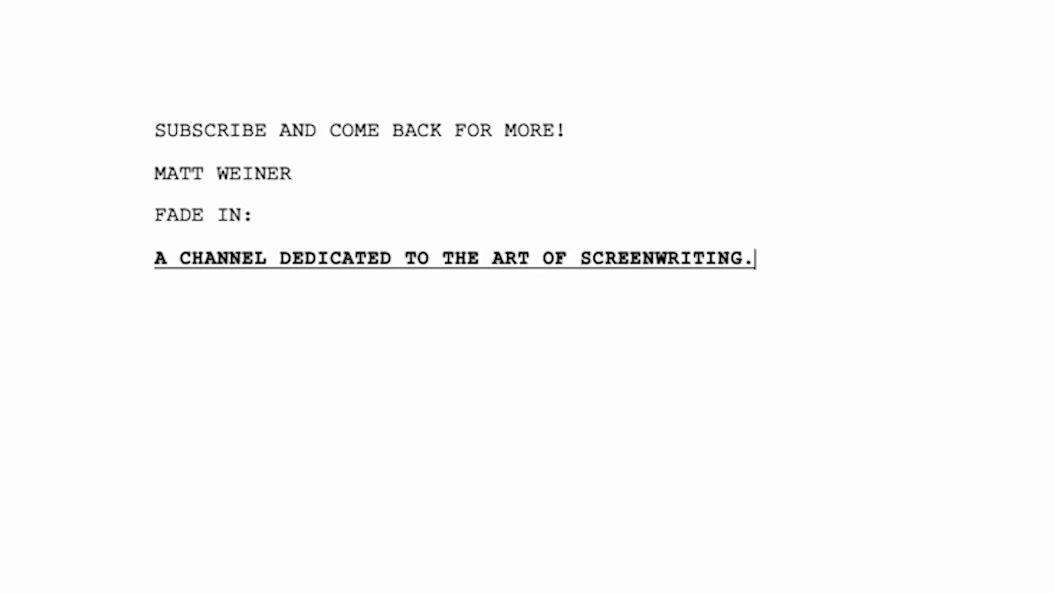